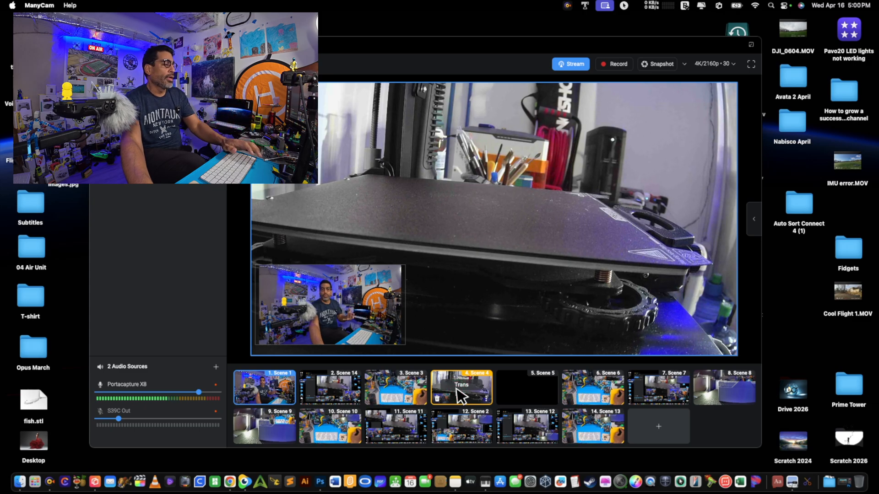
Make Scene 13, Scene 10, Scene 13 again and Scene 6 live one after another to compare their camera layouts
{"action": "left_click", "coordinate": [581, 424]}
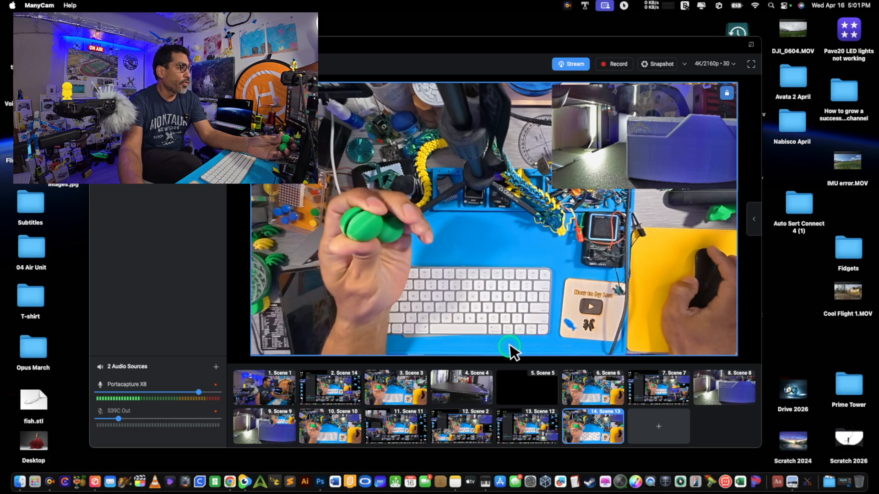
{"action": "mouse_move", "coordinate": [347, 425]}
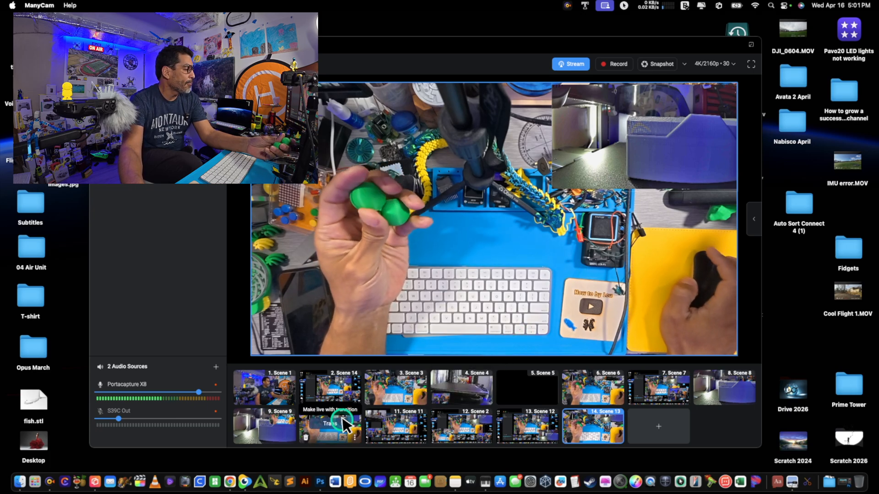
{"action": "left_click", "coordinate": [335, 422]}
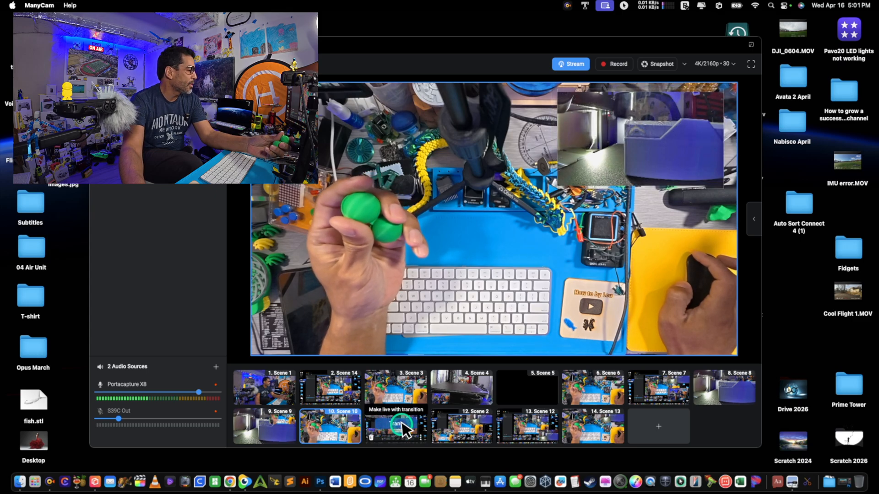
{"action": "left_click", "coordinate": [592, 424]}
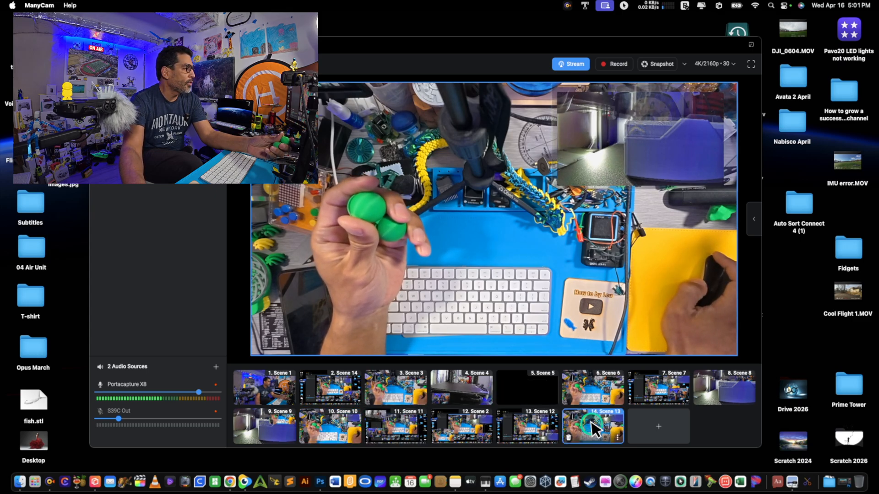
{"action": "left_click", "coordinate": [602, 383]}
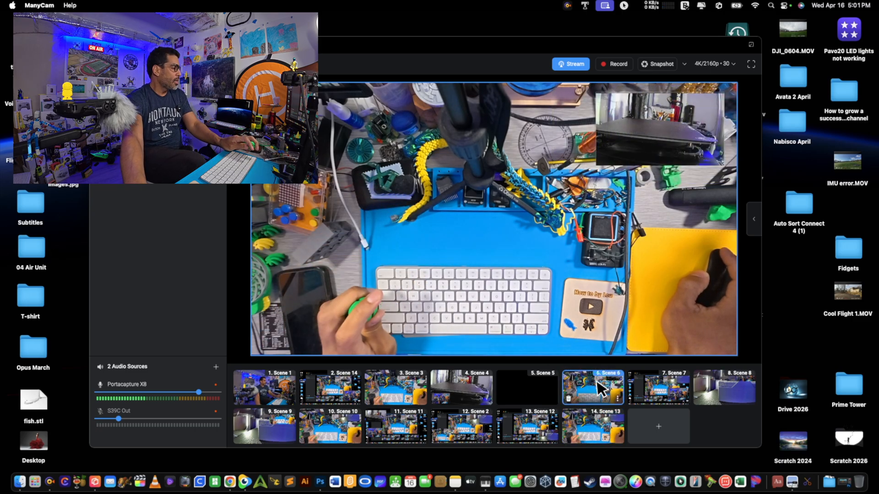
Switch the live output to Scene 3, over to Scene 1, and back to Scene 3
{"action": "left_click", "coordinate": [401, 390]}
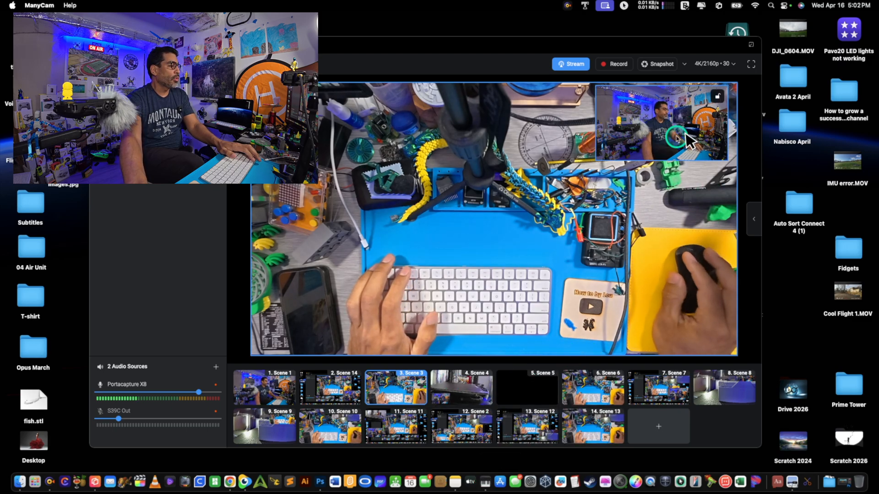
{"action": "left_click", "coordinate": [594, 223]}
{"action": "left_click", "coordinate": [260, 387]}
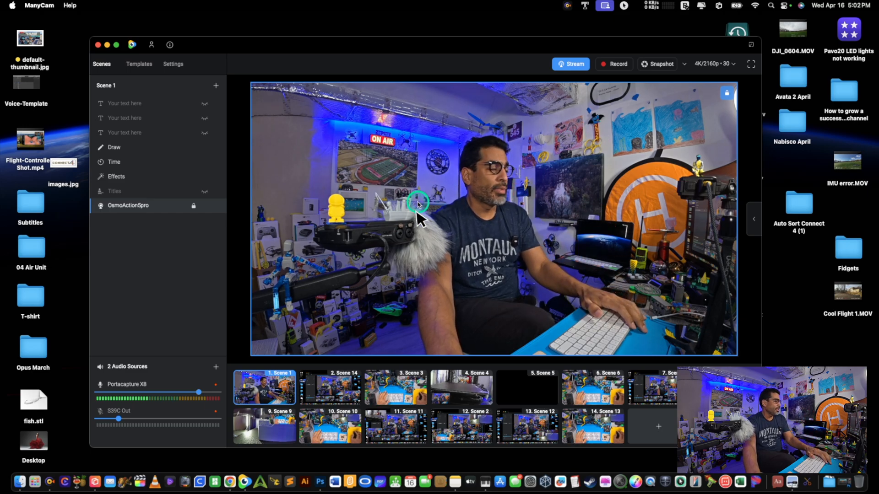
{"action": "left_click", "coordinate": [407, 383]}
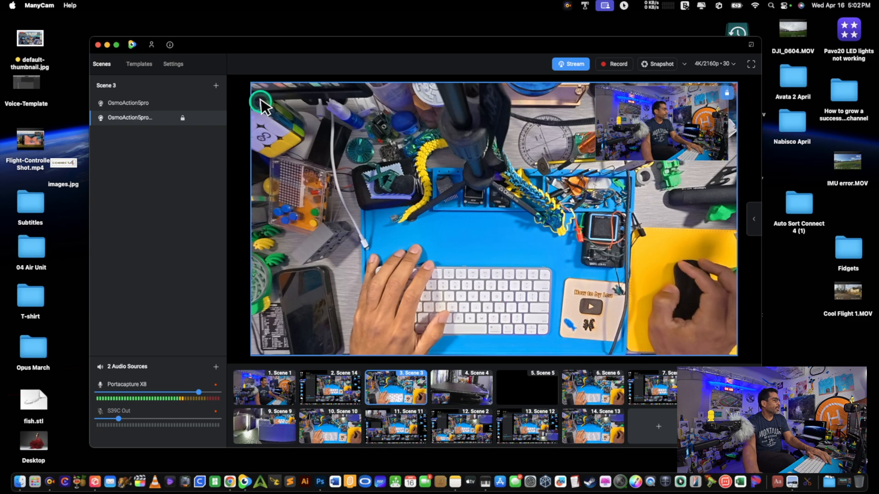
Add a new empty scene and use the OsmoAction5pro camera as its source
{"action": "left_click", "coordinate": [667, 431]}
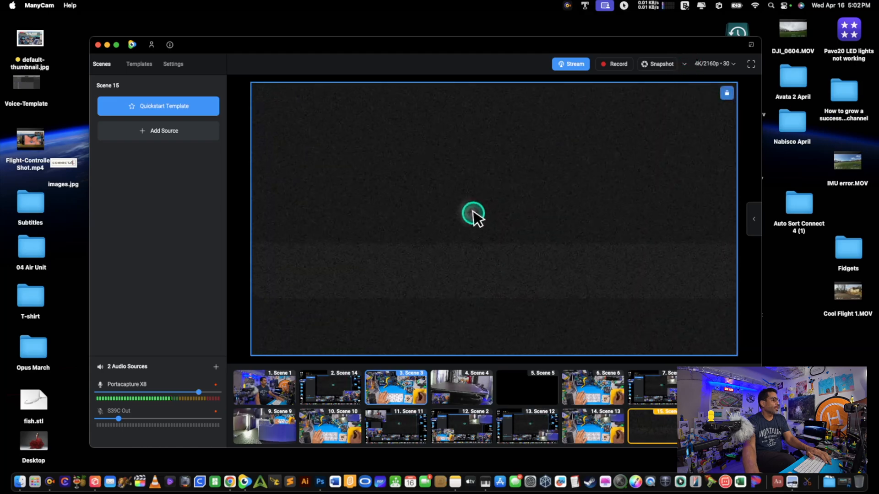
{"action": "right_click", "coordinate": [473, 213]}
{"action": "mouse_move", "coordinate": [496, 222]}
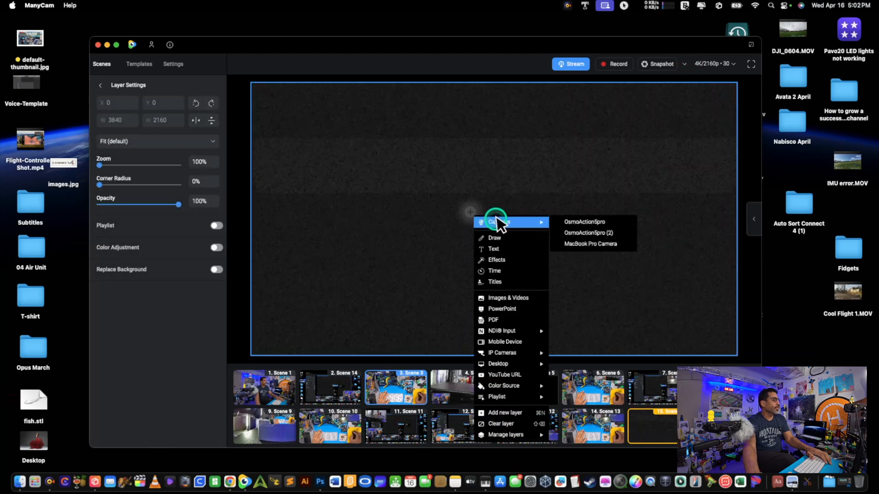
{"action": "left_click", "coordinate": [582, 222]}
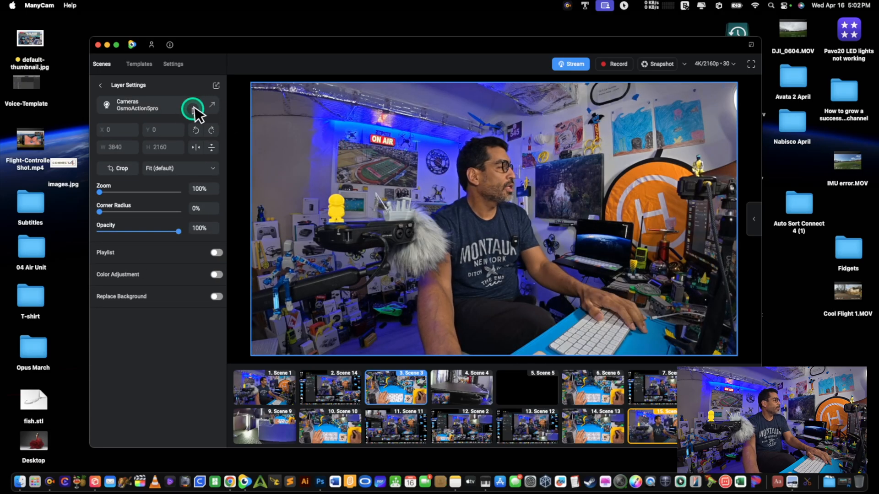
Change the new scene's camera source to OsmoAction5pro (2) and rotate its image by 180 degrees
{"action": "left_click", "coordinate": [211, 107]}
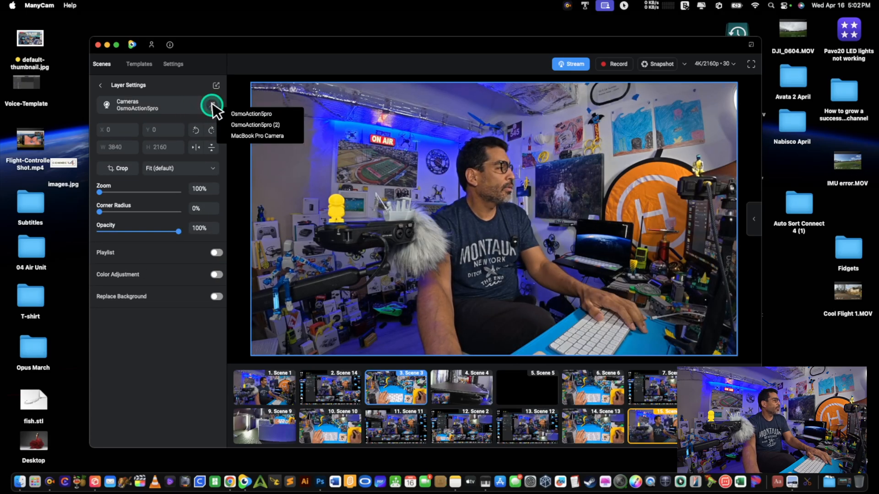
{"action": "left_click", "coordinate": [247, 124]}
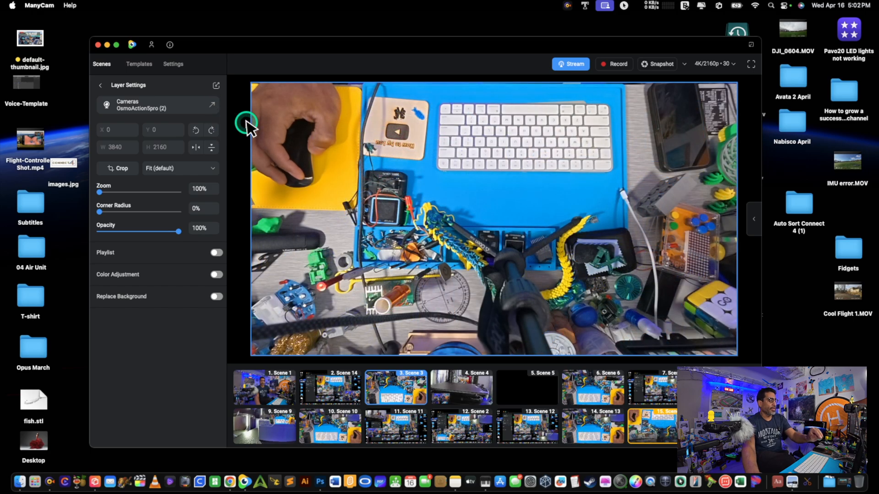
{"action": "left_click", "coordinate": [198, 131]}
{"action": "left_click", "coordinate": [199, 131]}
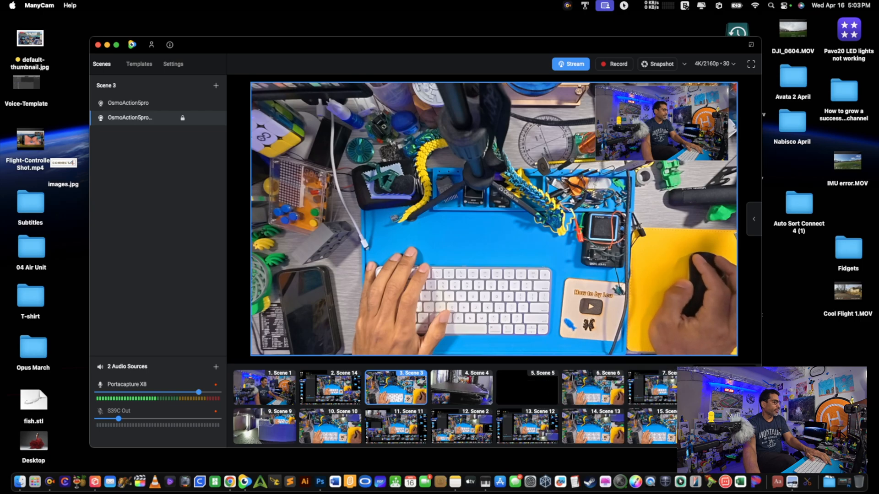
Make Scene 8 and after it Scene 15 live, and open the properties of the Portacapture X8 audio source
{"action": "left_click", "coordinate": [719, 388]}
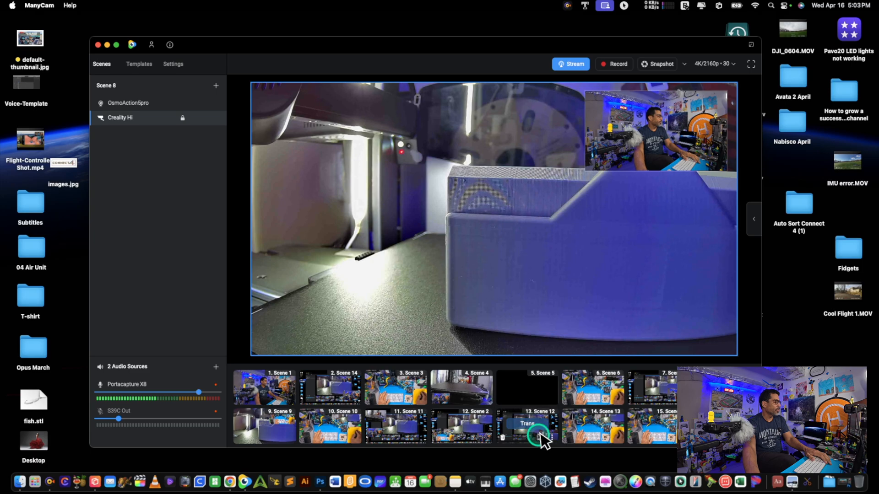
{"action": "left_click", "coordinate": [652, 425]}
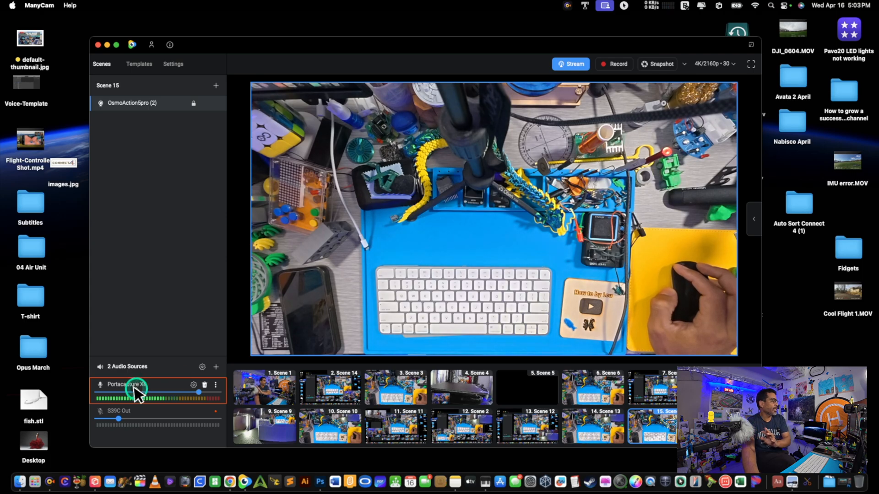
{"action": "left_click", "coordinate": [194, 385]}
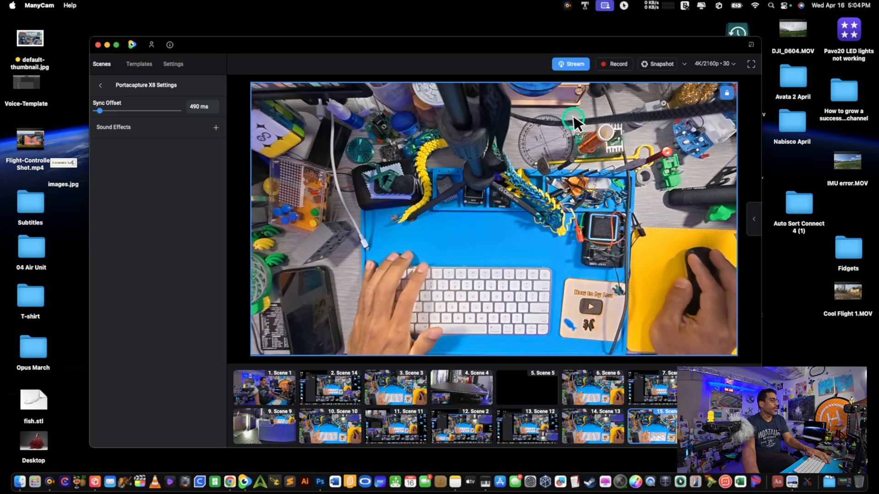
Look through the available streaming destinations in the stream setup and close it
{"action": "left_click", "coordinate": [572, 64]}
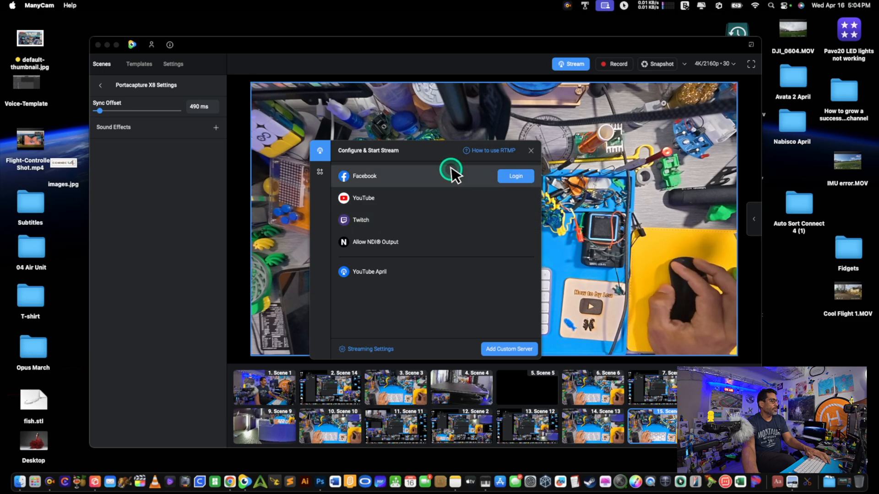
{"action": "mouse_move", "coordinate": [449, 192]}
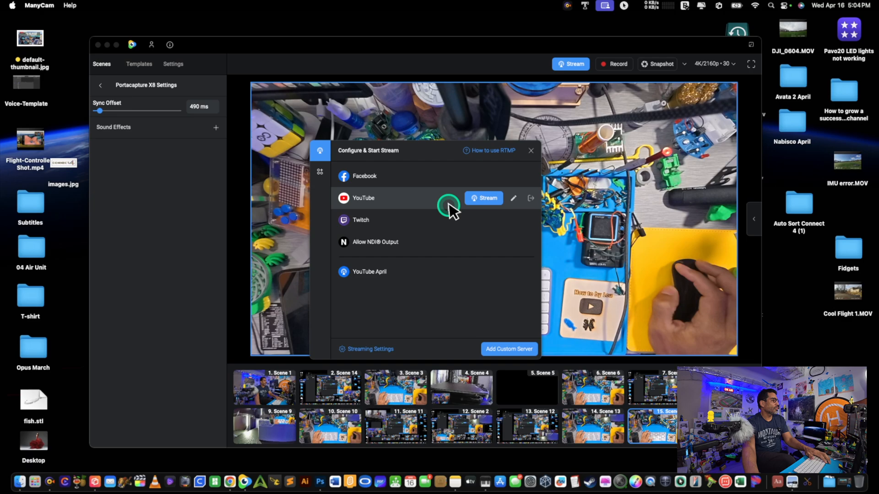
{"action": "mouse_move", "coordinate": [448, 219]}
{"action": "mouse_move", "coordinate": [453, 238]}
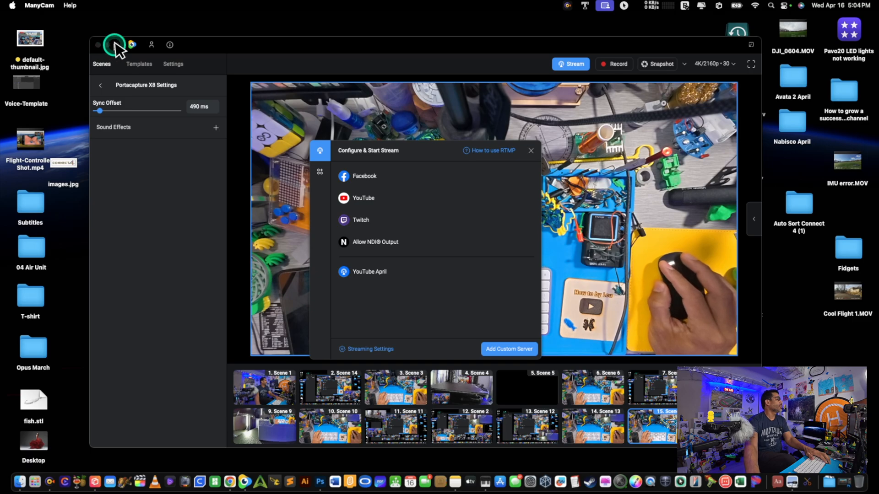
{"action": "left_click", "coordinate": [531, 152]}
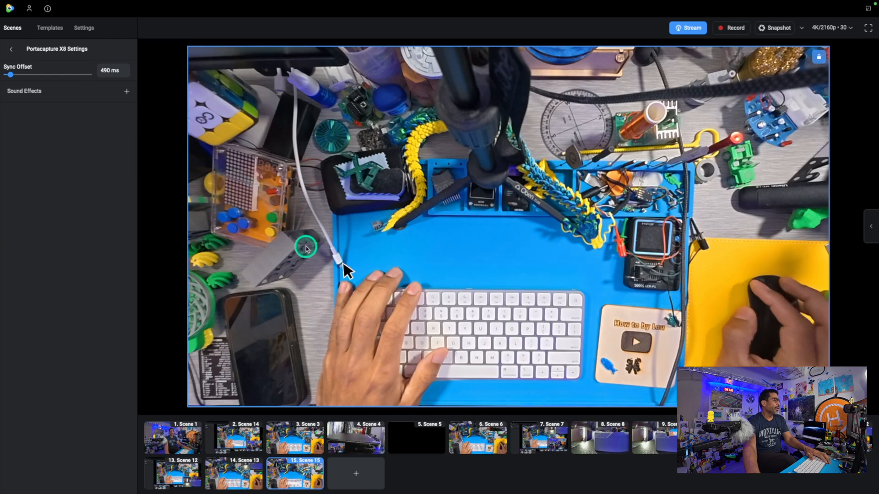
Open the YouTube stream's description for editing and examine its title, description and made-for-kids options
{"action": "left_click", "coordinate": [692, 28]}
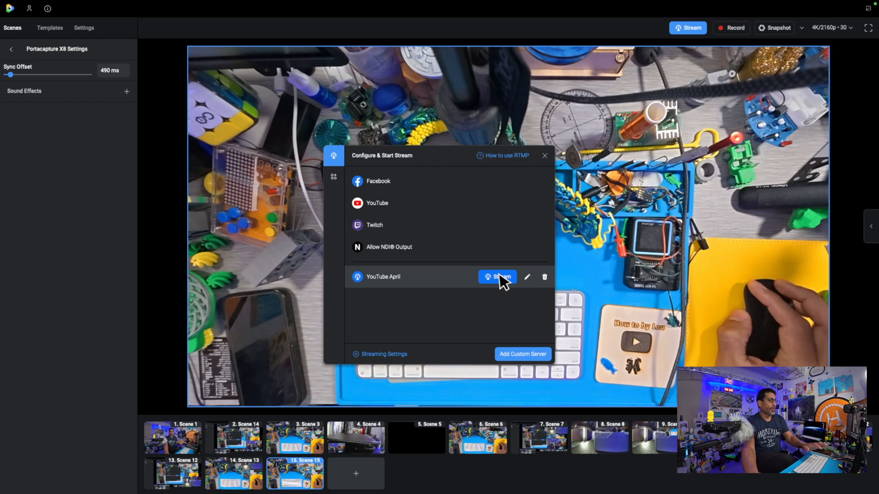
{"action": "mouse_move", "coordinate": [513, 204]}
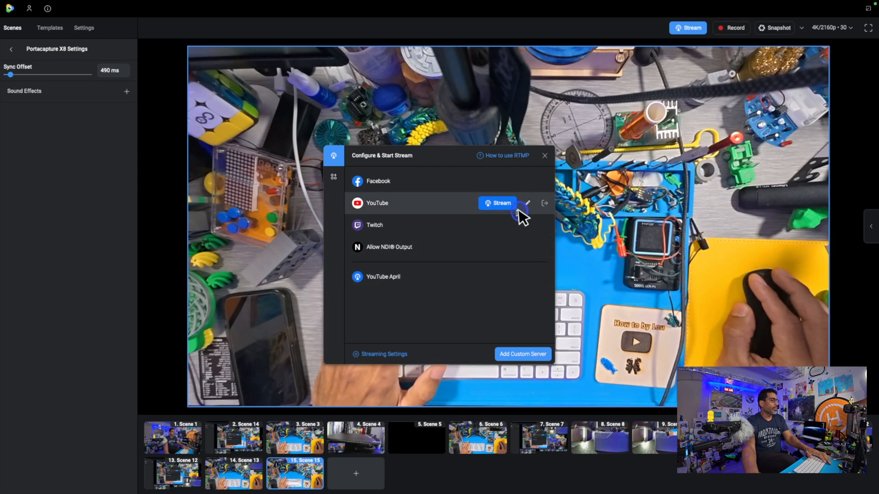
{"action": "left_click", "coordinate": [534, 203]}
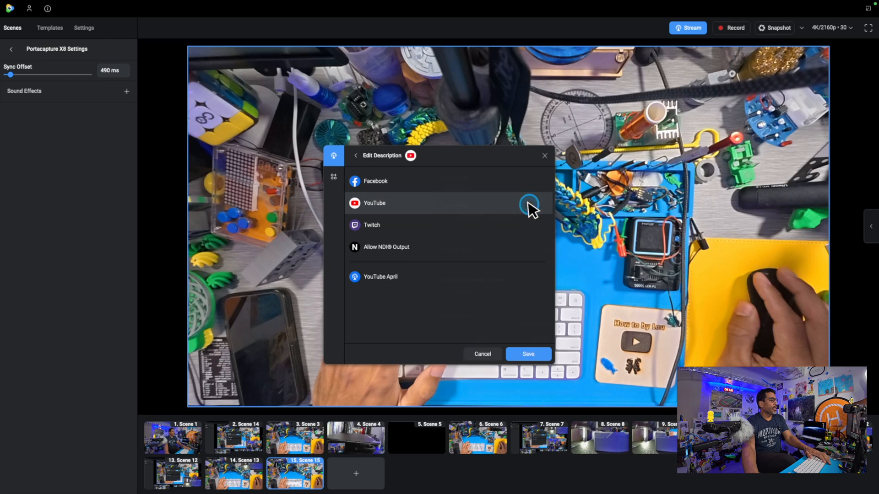
{"action": "left_click_drag", "start_coordinate": [425, 189], "coordinate": [354, 188]}
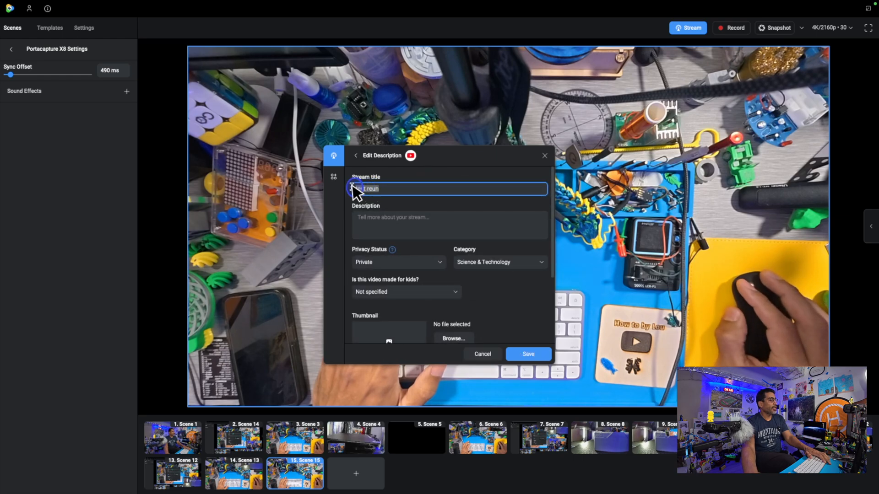
{"action": "left_click", "coordinate": [383, 216]}
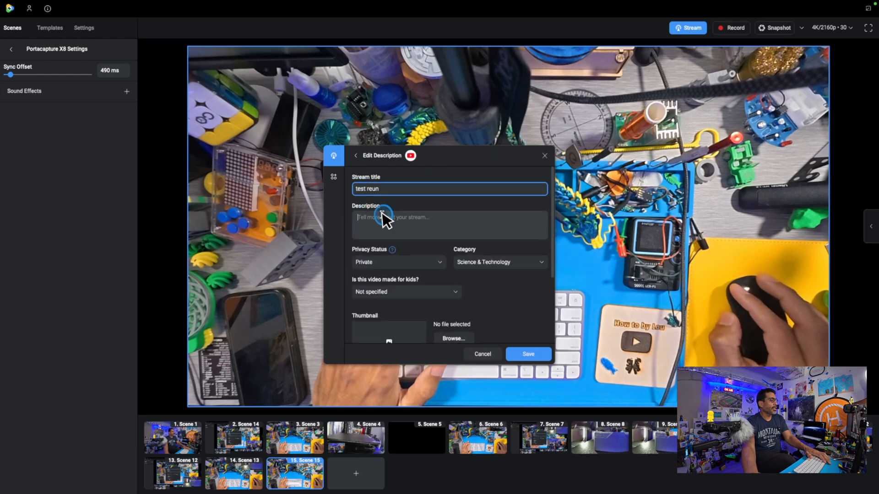
{"action": "left_click", "coordinate": [420, 293]}
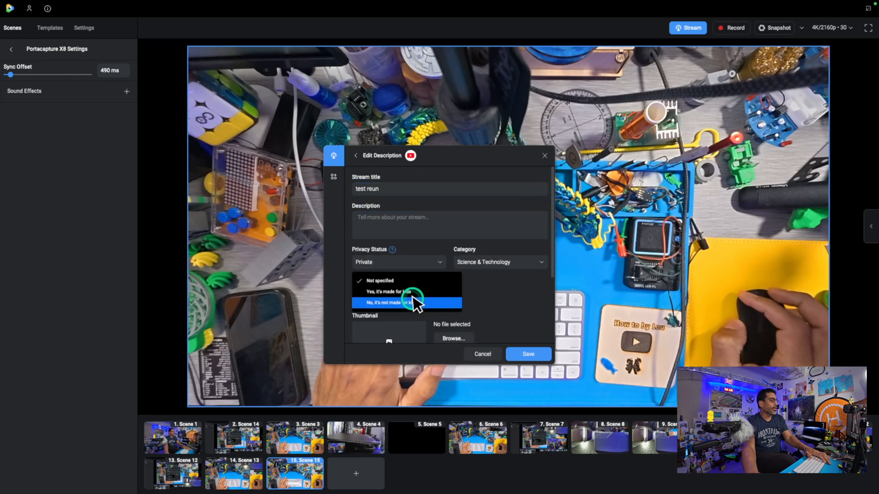
{"action": "left_click", "coordinate": [446, 281]}
Examine the YouTube stream's privacy choices, thumbnail and additional settings, and cancel the description editing
{"action": "left_click", "coordinate": [432, 260]}
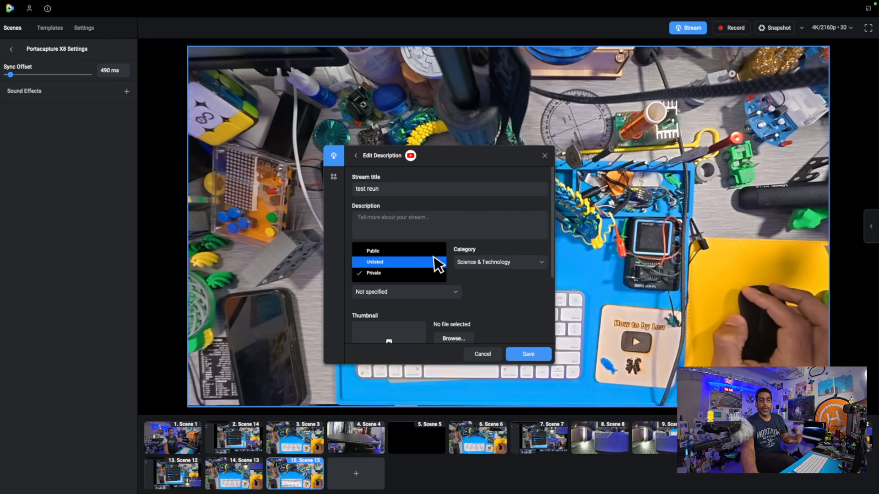
{"action": "left_click", "coordinate": [435, 252]}
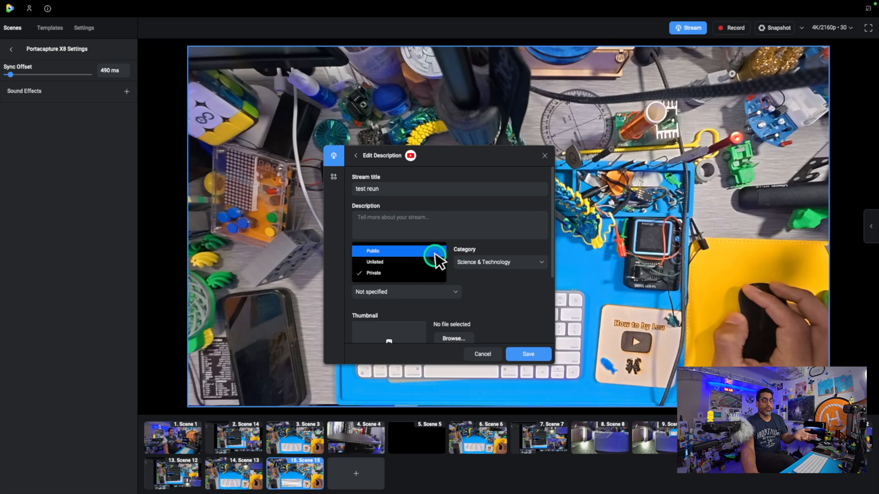
{"action": "left_click", "coordinate": [396, 329]}
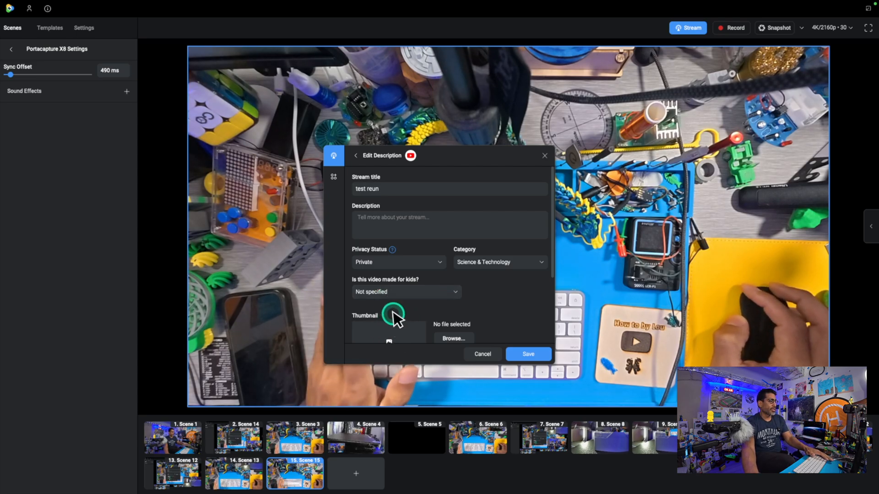
{"action": "scroll", "coordinate": [426, 311], "scroll_direction": "down", "scroll_amount": 3}
{"action": "scroll", "coordinate": [440, 311], "scroll_direction": "up", "scroll_amount": 2}
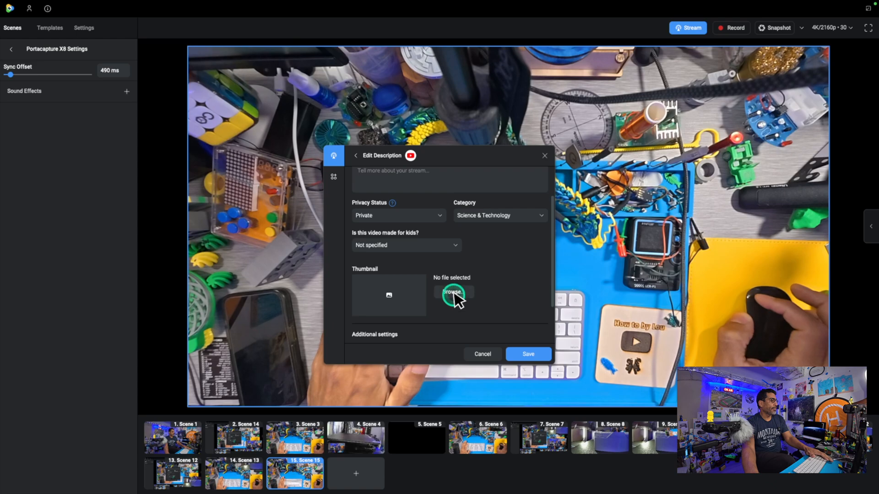
{"action": "scroll", "coordinate": [452, 273], "scroll_direction": "down", "scroll_amount": 2}
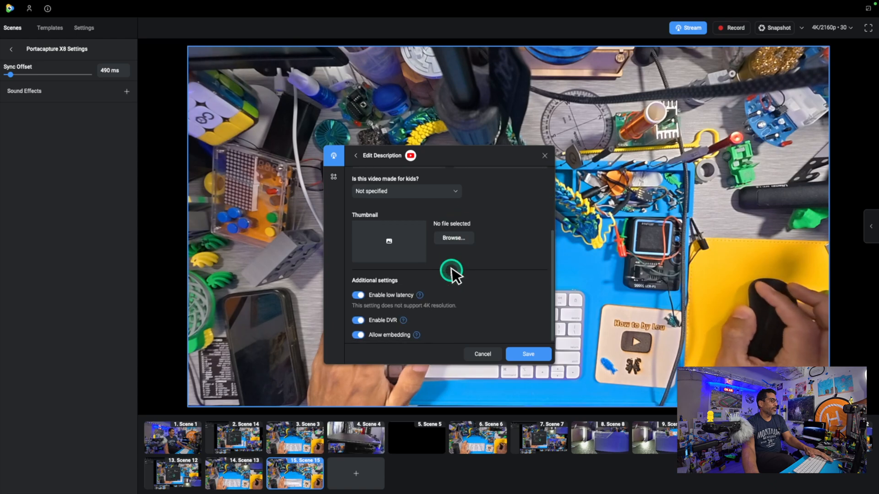
{"action": "left_click", "coordinate": [485, 354]}
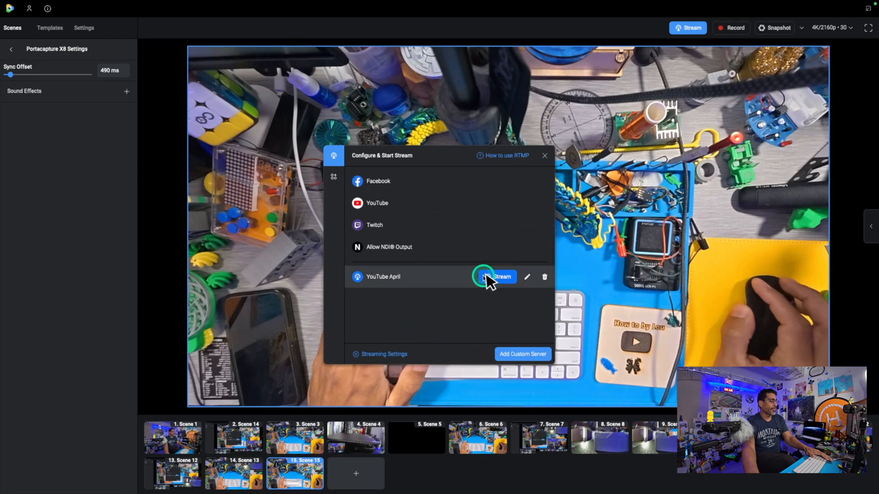
Open the YouTube April custom server for editing, review its name, server address and stream key, and save it unchanged
{"action": "left_click", "coordinate": [529, 276]}
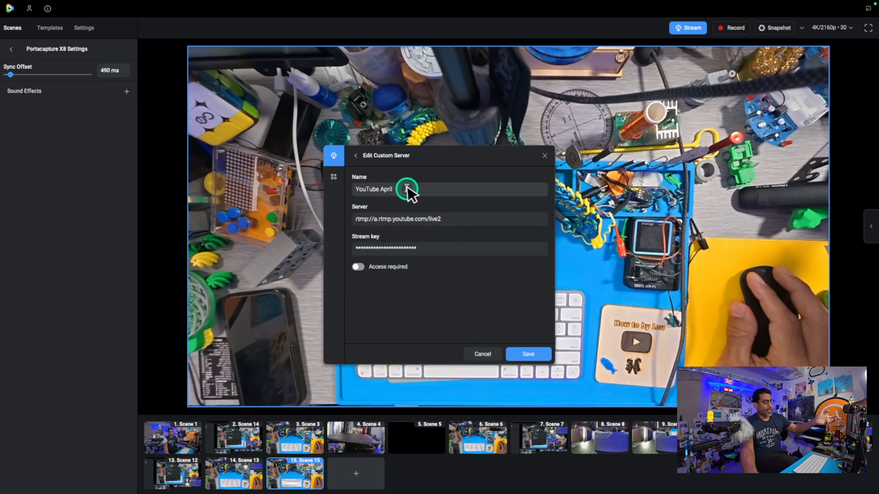
{"action": "left_click_drag", "start_coordinate": [407, 189], "coordinate": [350, 190]}
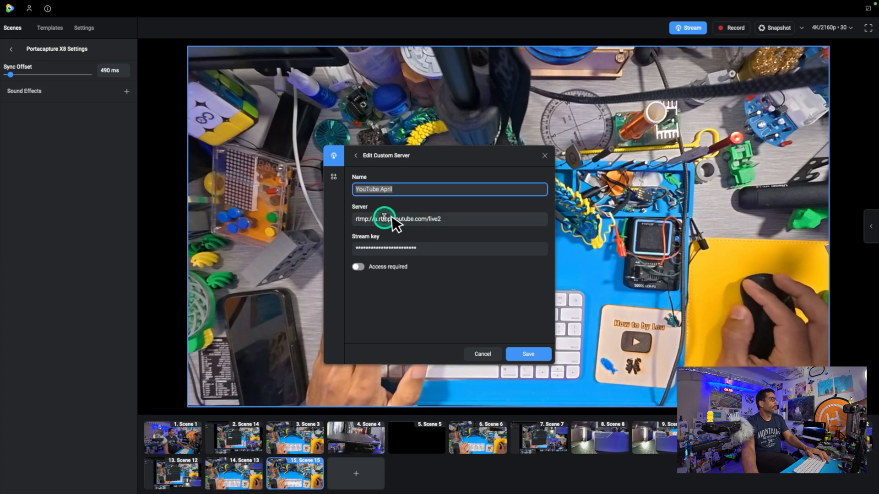
{"action": "left_click_drag", "start_coordinate": [453, 220], "coordinate": [403, 219]}
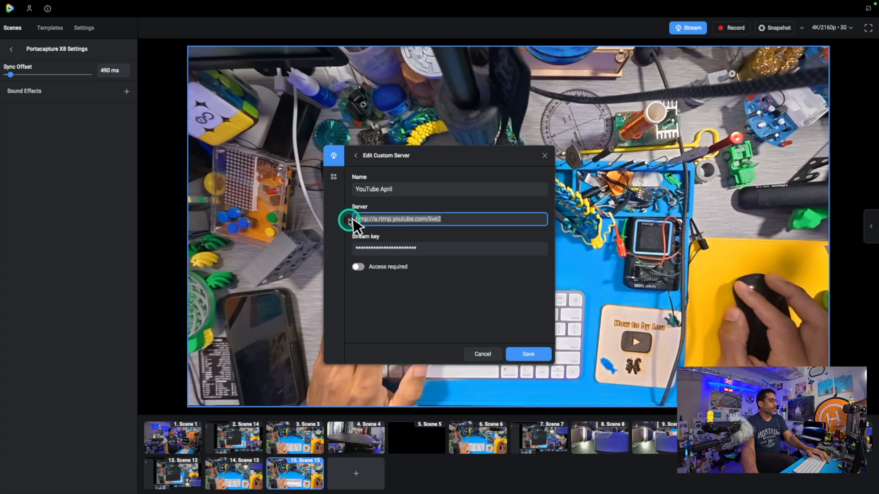
{"action": "left_click_drag", "start_coordinate": [451, 250], "coordinate": [348, 246]}
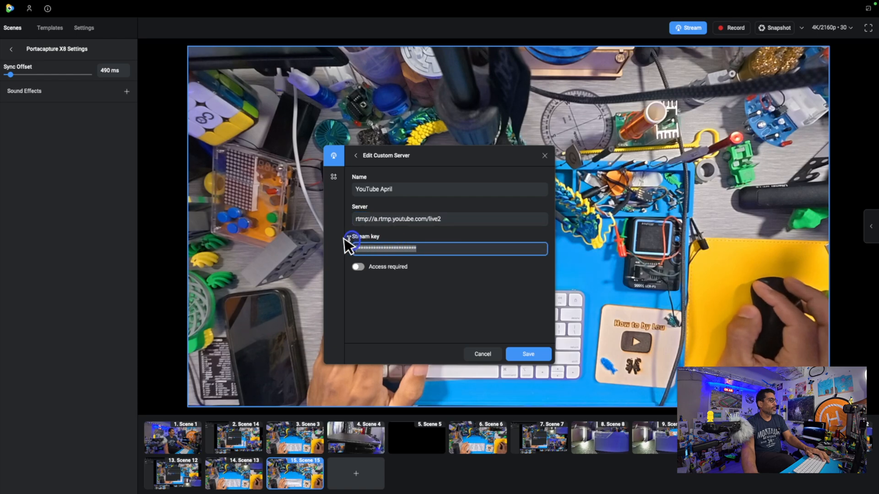
{"action": "left_click", "coordinate": [538, 355]}
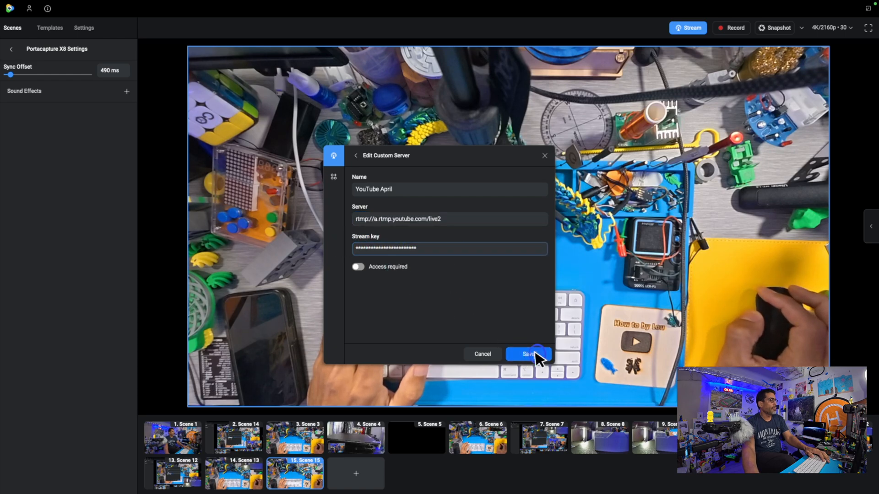
Examine the video bitrate, audio bitrate type and audio bitrate in the streaming settings, and close the stream setup
{"action": "mouse_move", "coordinate": [435, 273]}
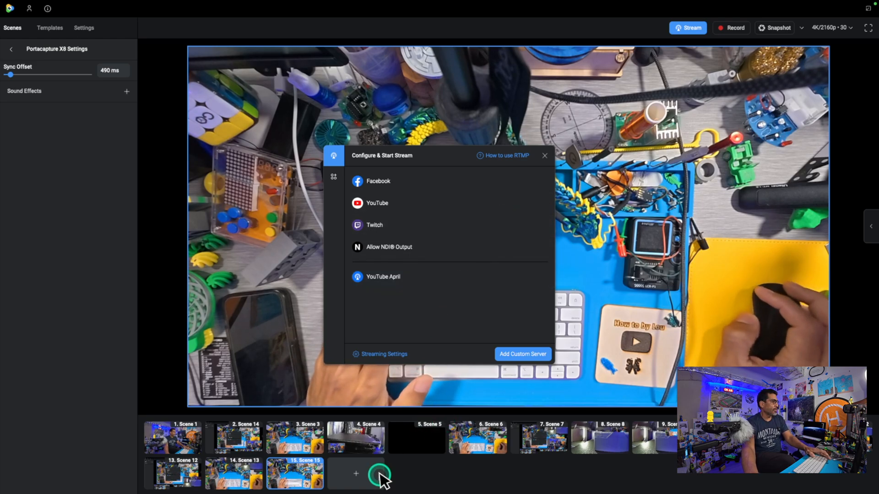
{"action": "mouse_move", "coordinate": [38, 7]}
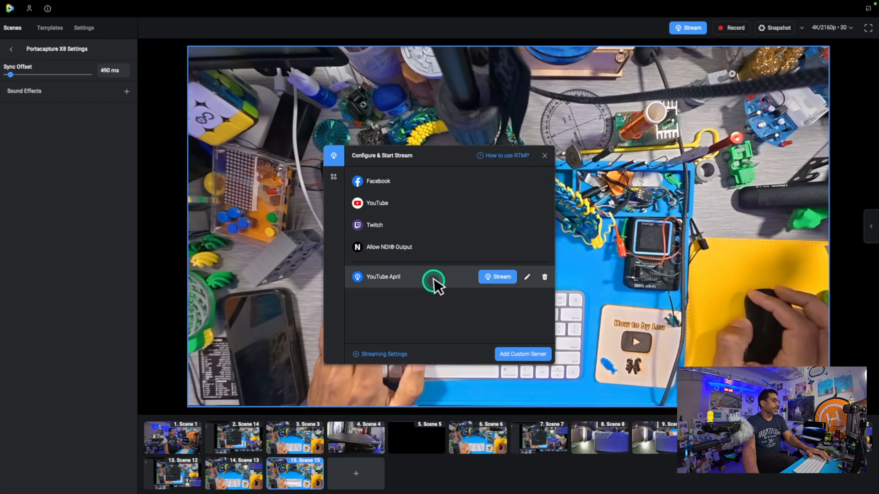
{"action": "left_click", "coordinate": [397, 354]}
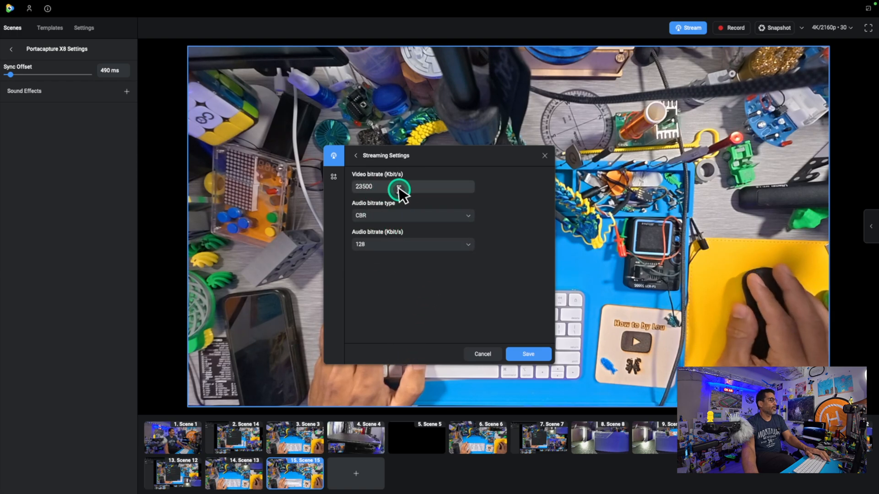
{"action": "left_click", "coordinate": [542, 156]}
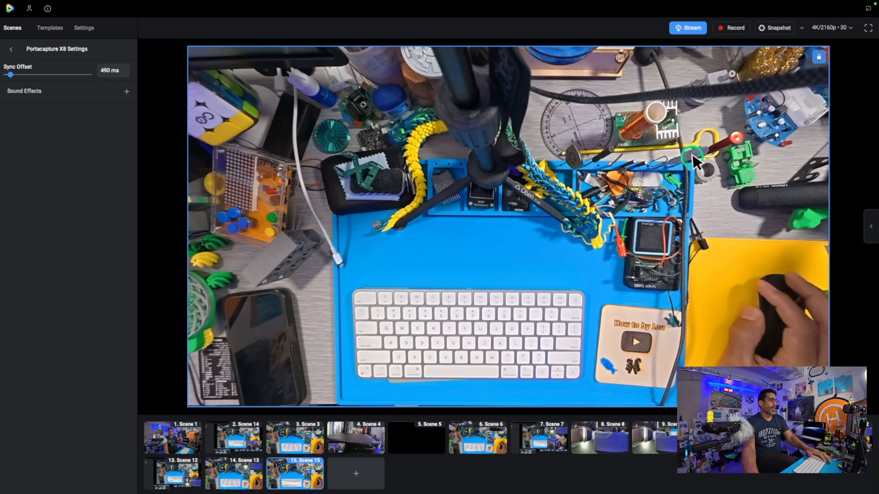
Reopen the stream setup, look through the compatible apps and websites, and return to the streaming destinations
{"action": "left_click", "coordinate": [692, 29]}
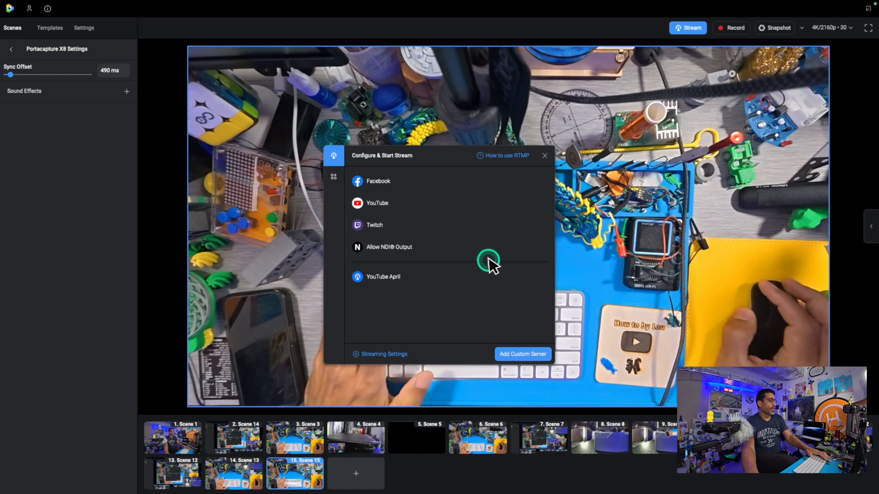
{"action": "mouse_move", "coordinate": [484, 285]}
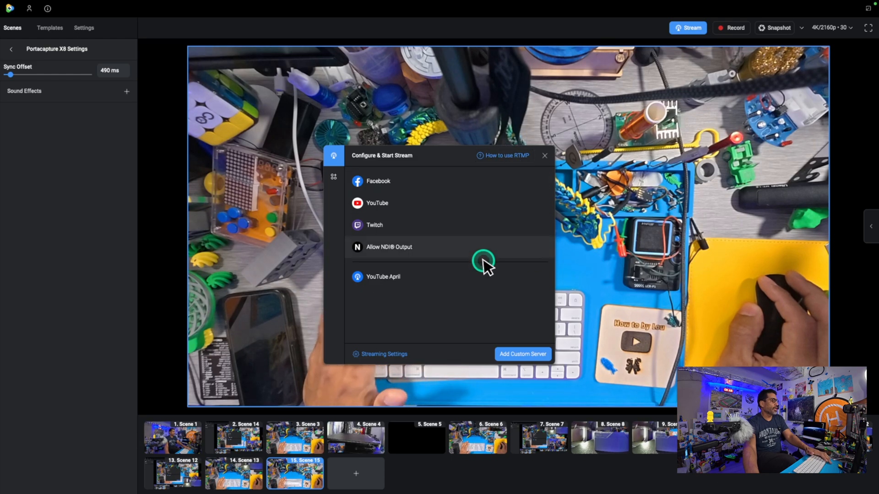
{"action": "left_click", "coordinate": [335, 177]}
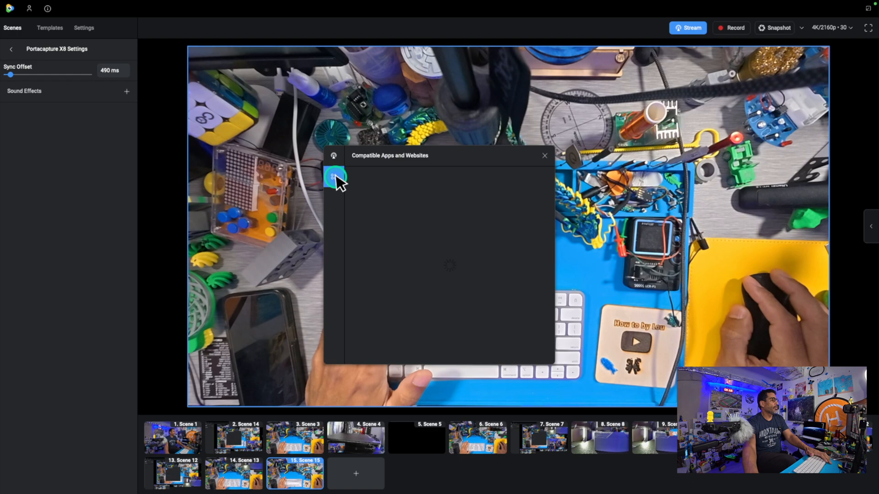
{"action": "scroll", "coordinate": [438, 230], "scroll_direction": "down", "scroll_amount": 7}
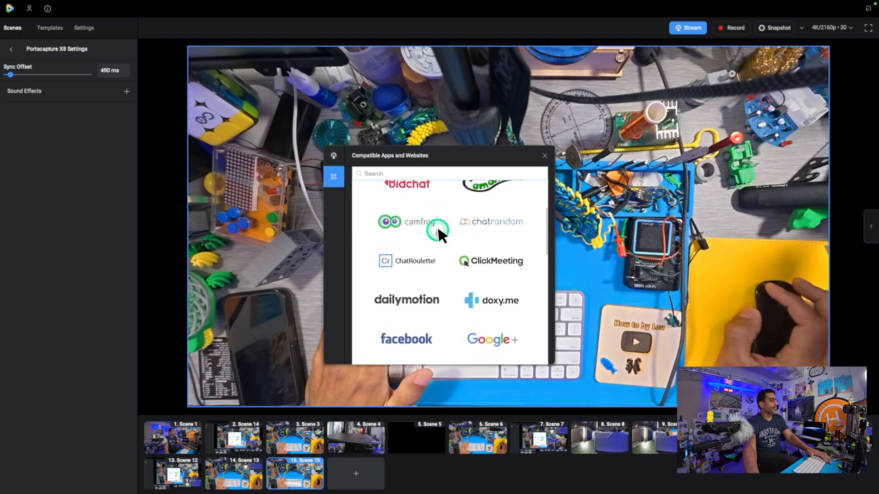
{"action": "scroll", "coordinate": [438, 225], "scroll_direction": "down", "scroll_amount": 6}
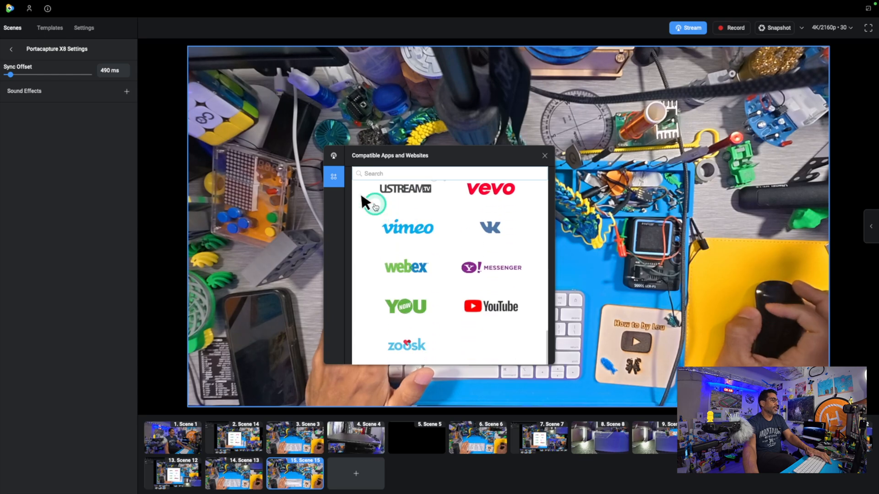
{"action": "left_click", "coordinate": [334, 155]}
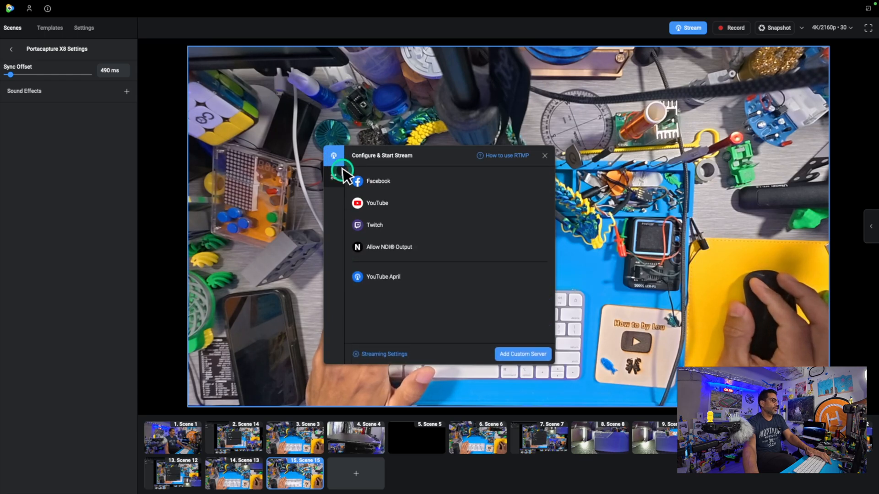
Delete the YouTube April custom server from the streaming destinations and close the stream setup
{"action": "mouse_move", "coordinate": [394, 228]}
{"action": "mouse_move", "coordinate": [417, 274]}
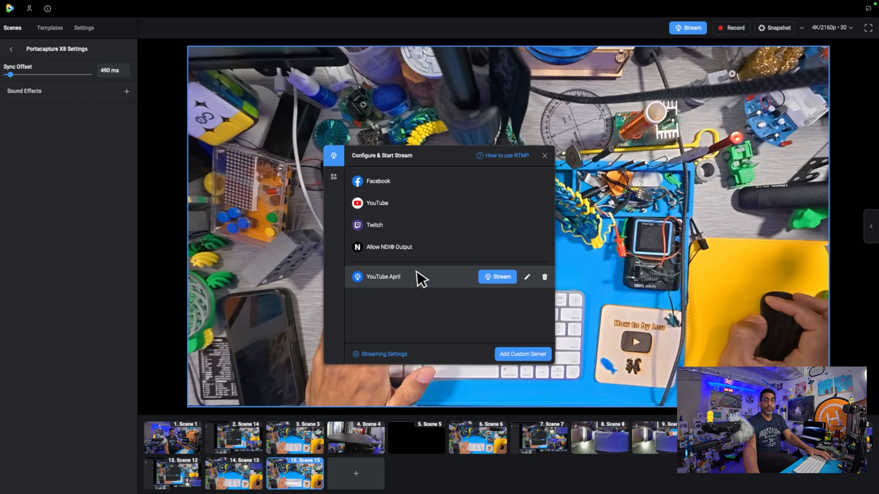
{"action": "left_click", "coordinate": [414, 271]}
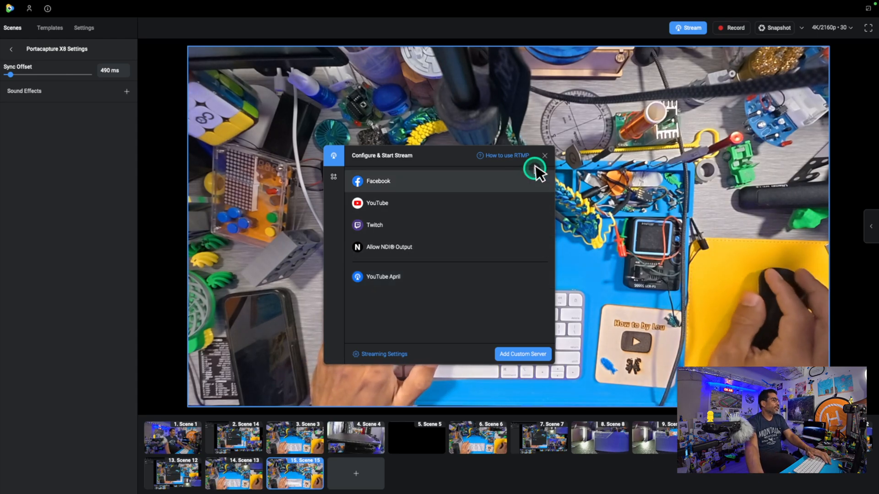
{"action": "mouse_move", "coordinate": [497, 284]}
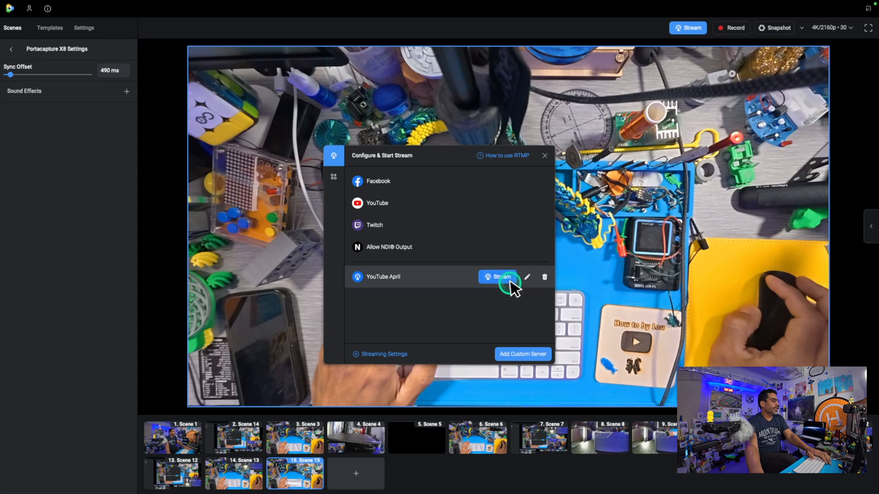
{"action": "left_click", "coordinate": [545, 277]}
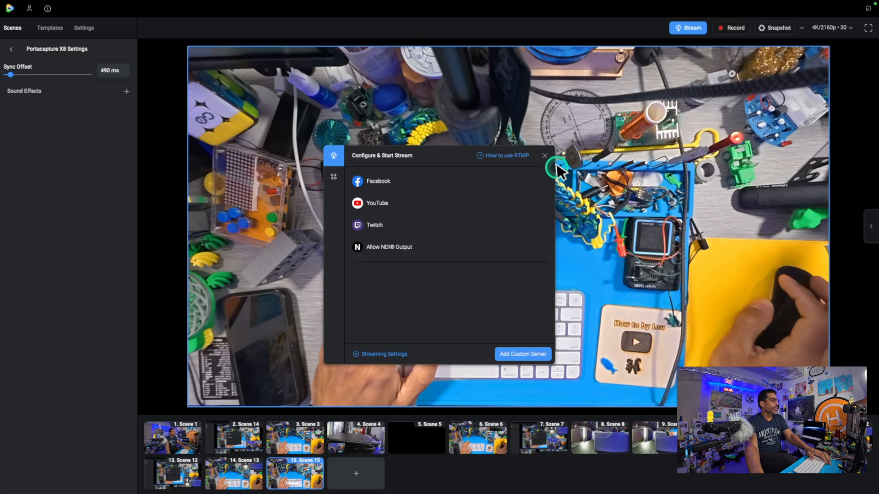
{"action": "left_click", "coordinate": [545, 156]}
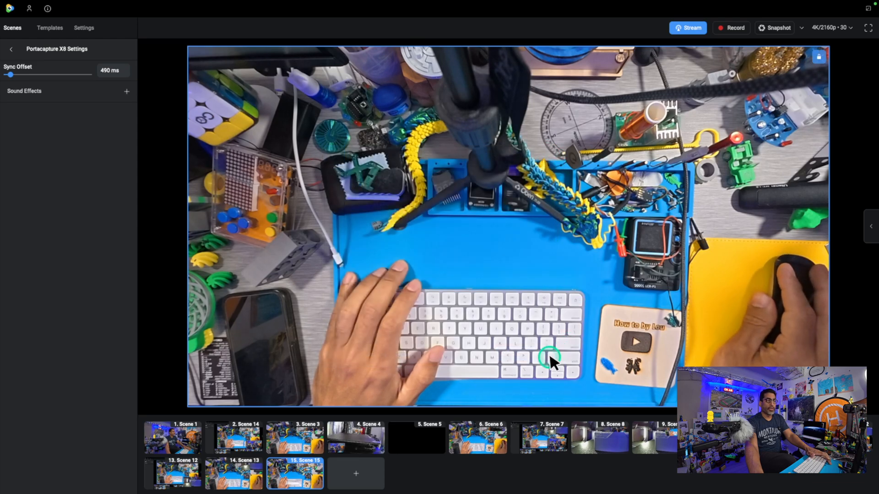
{"action": "left_click", "coordinate": [689, 28]}
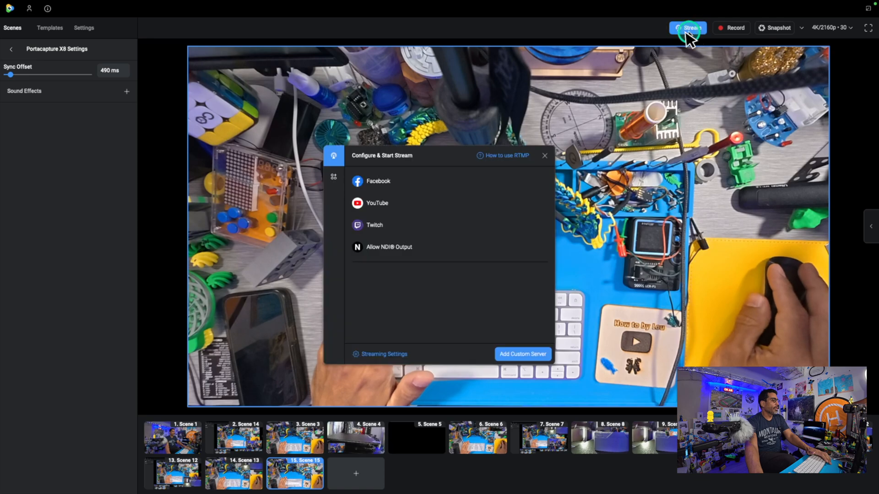
{"action": "left_click", "coordinate": [531, 355]}
{"action": "left_click", "coordinate": [392, 189]}
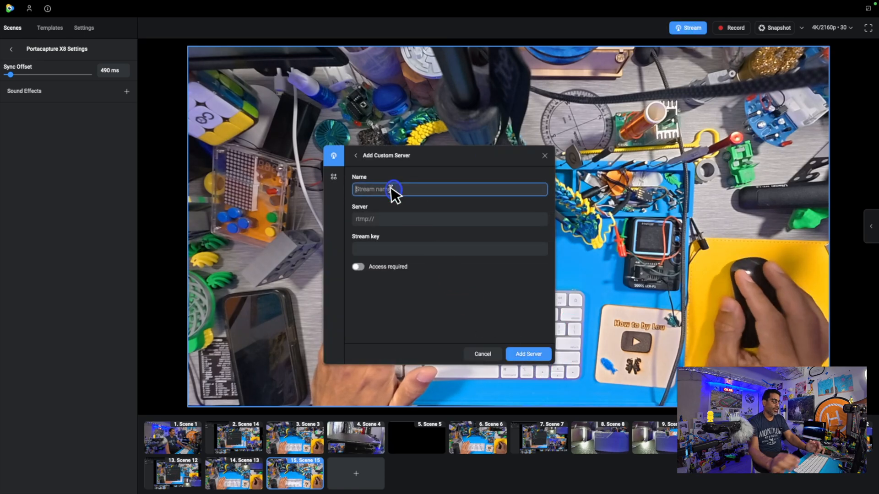
{"action": "type", "text": "April"}
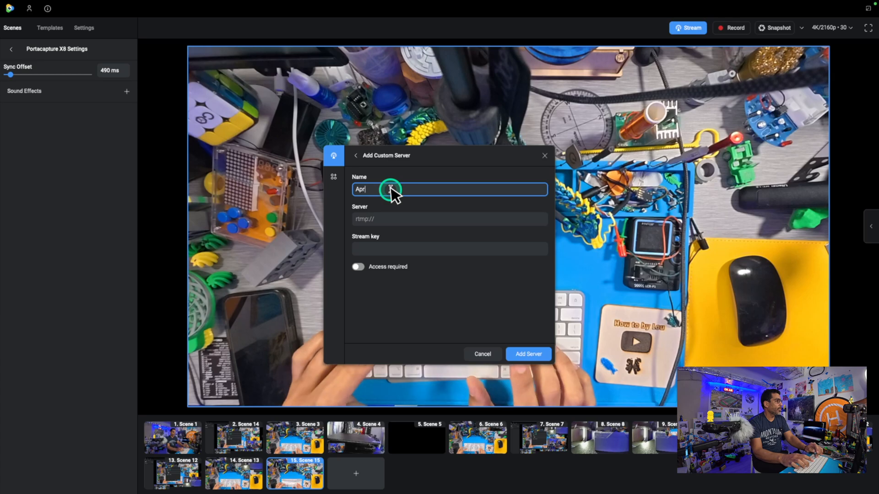
{"action": "type", "text": "025"}
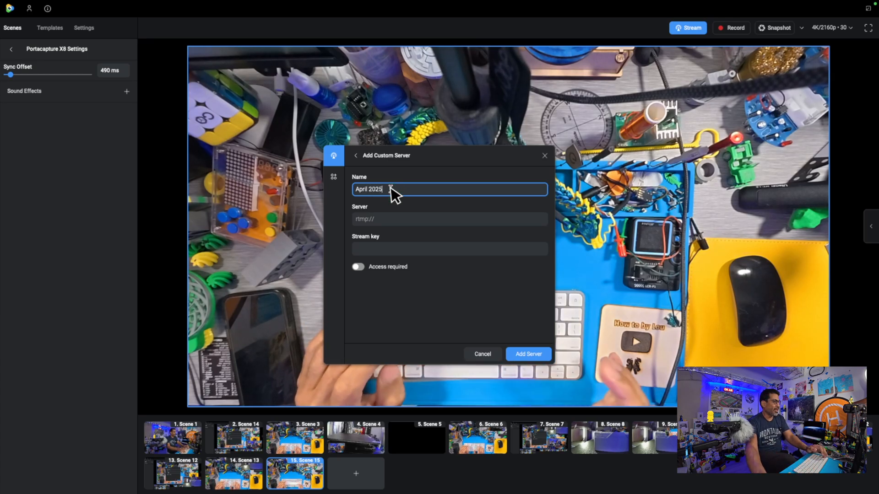
{"action": "left_click", "coordinate": [399, 219]}
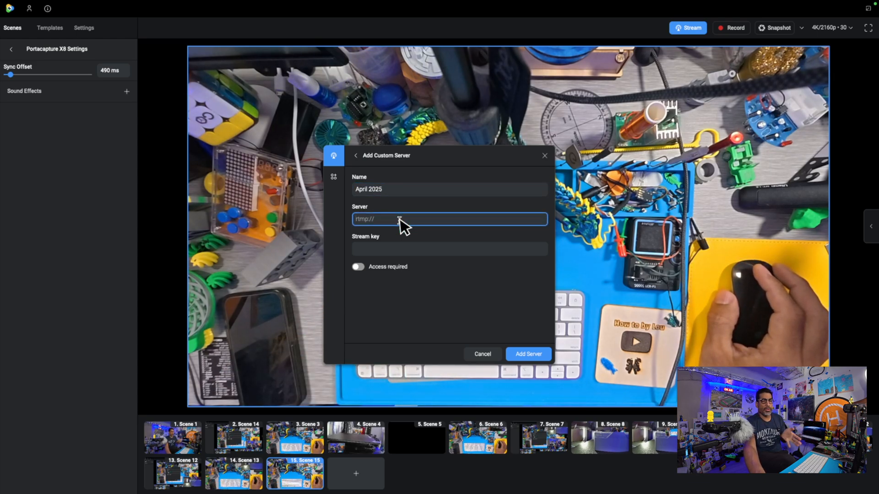
{"action": "left_click", "coordinate": [406, 217]}
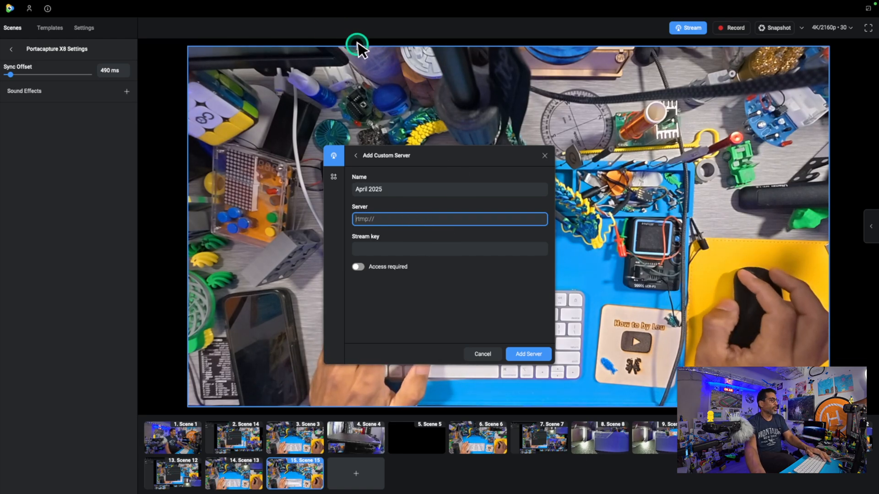
{"action": "mouse_move", "coordinate": [32, 18]}
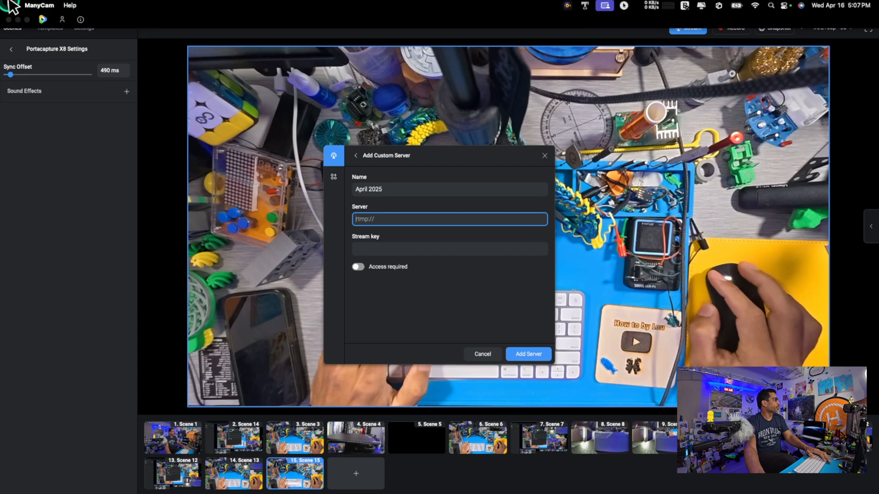
{"action": "left_click", "coordinate": [26, 19]}
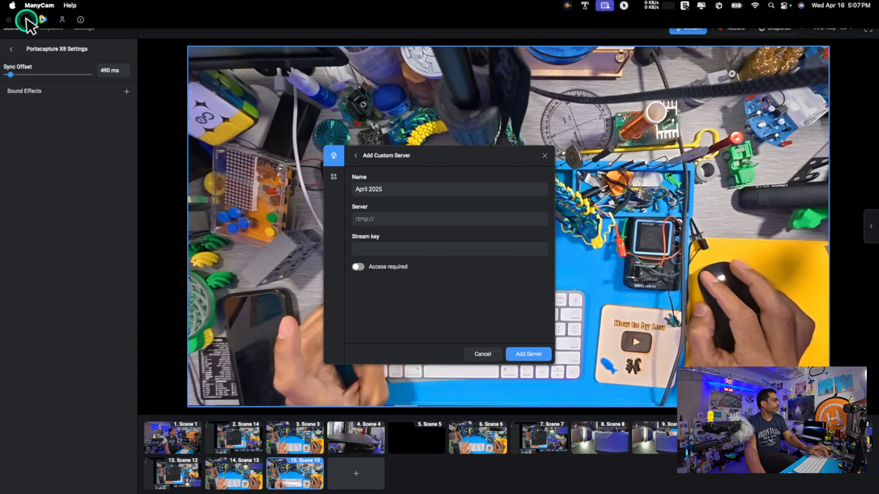
{"action": "left_click", "coordinate": [544, 155]}
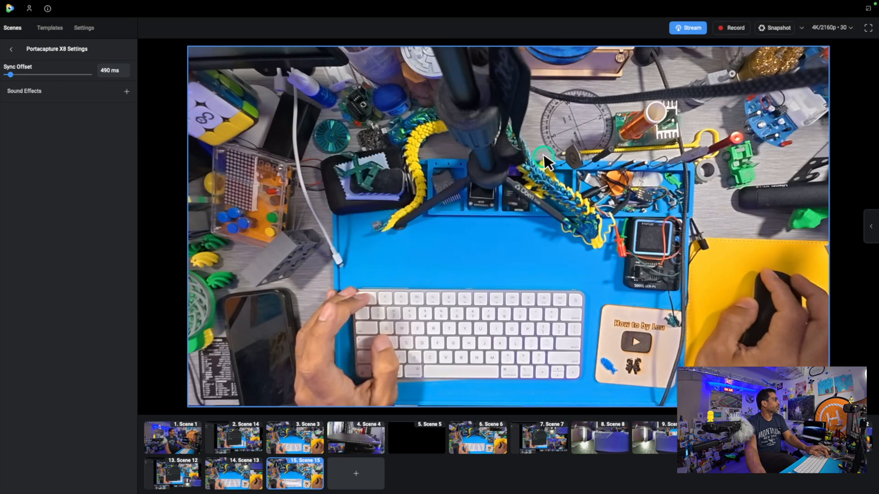
Take ManyCam out of full screen, switch to Google Chrome and open the How to by Lou YouTube channel
{"action": "left_click", "coordinate": [28, 20]}
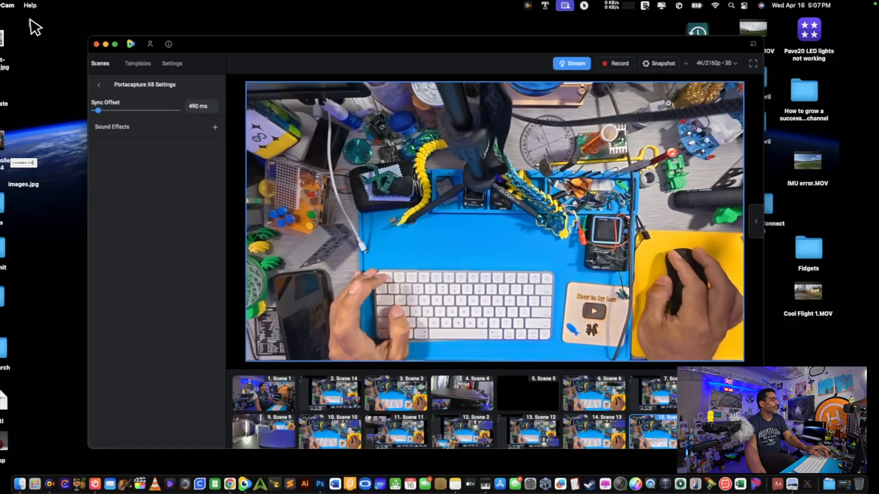
{"action": "left_click", "coordinate": [230, 481]}
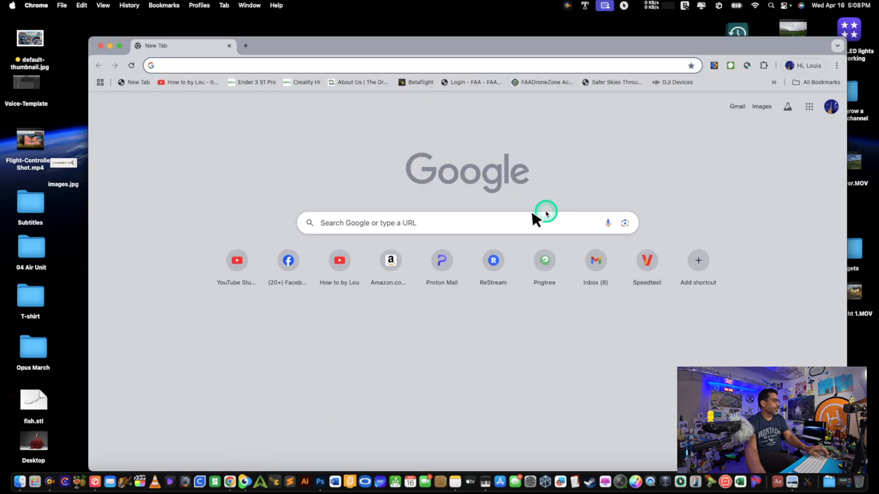
{"action": "left_click", "coordinate": [341, 257]}
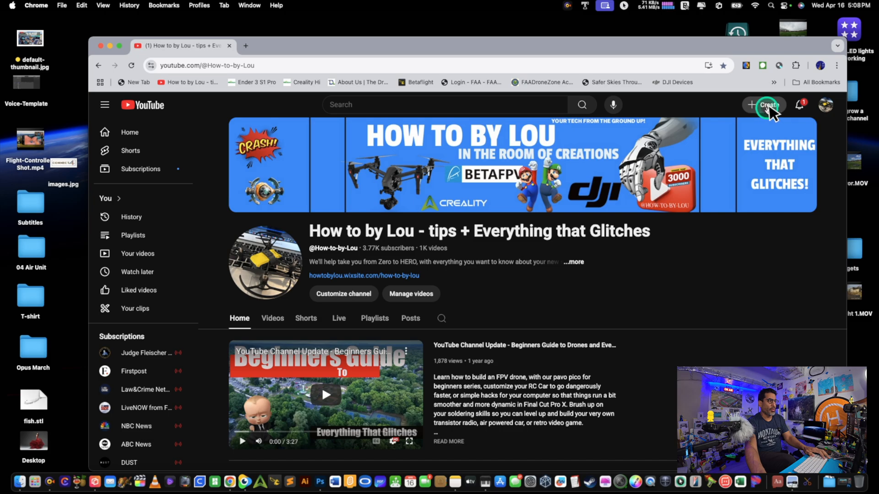
Go live from the YouTube channel to reach the Studio live streaming page, and copy the primary stream URL
{"action": "left_click", "coordinate": [755, 110]}
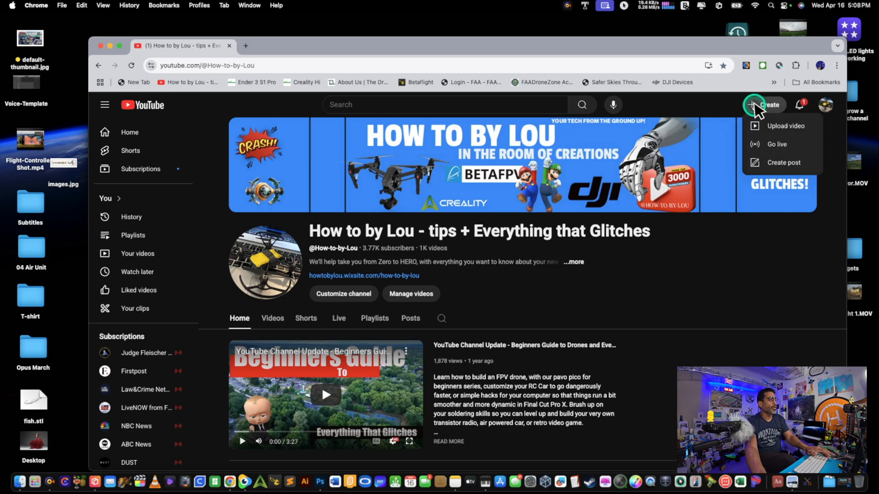
{"action": "left_click", "coordinate": [771, 128]}
{"action": "left_click", "coordinate": [773, 144]}
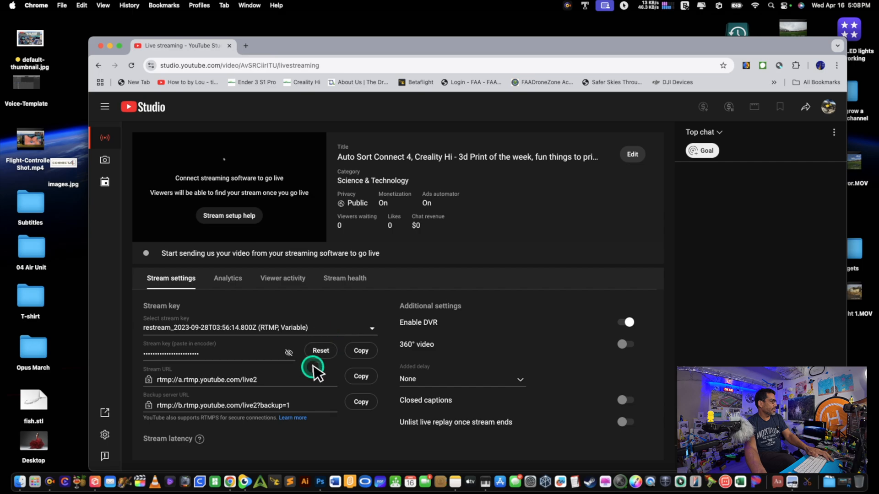
{"action": "left_click", "coordinate": [361, 376]}
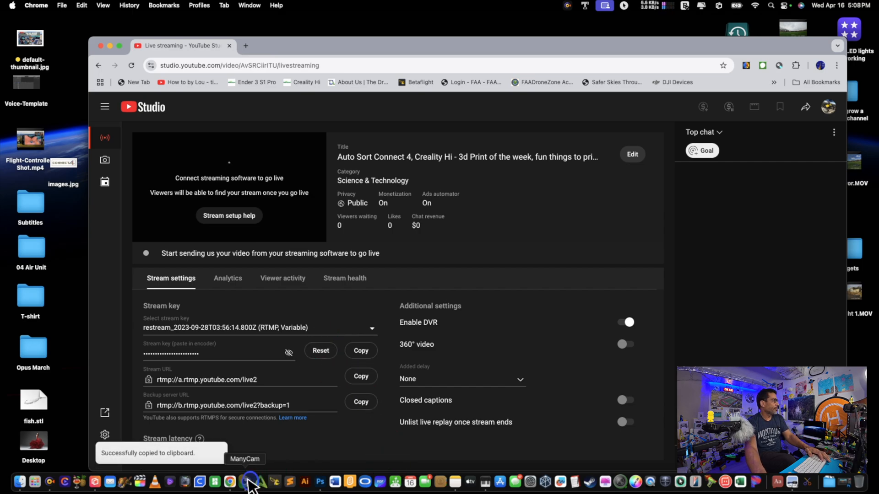
Switch to ManyCam, open the stream setup and start adding a custom server
{"action": "left_click", "coordinate": [253, 480]}
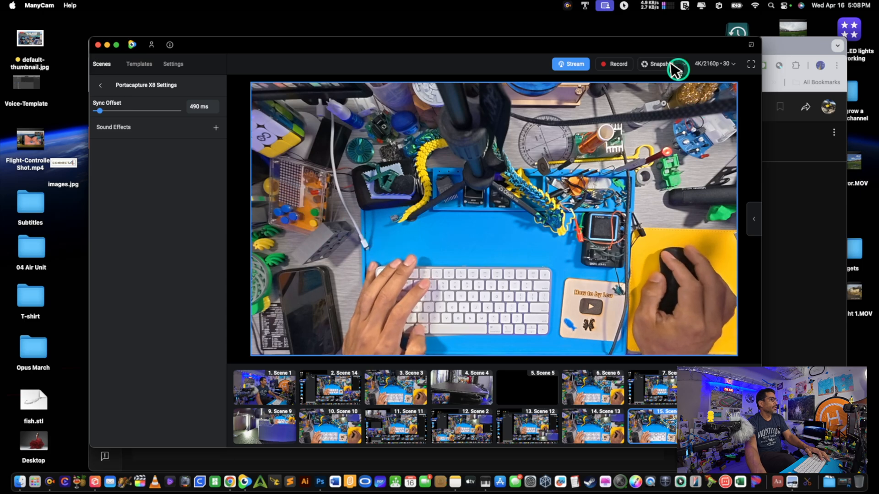
{"action": "left_click", "coordinate": [580, 65]}
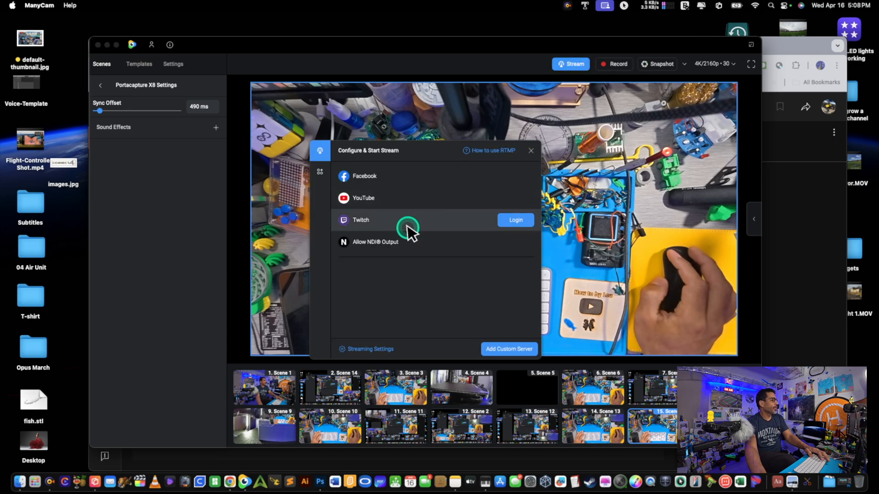
{"action": "left_click", "coordinate": [507, 350]}
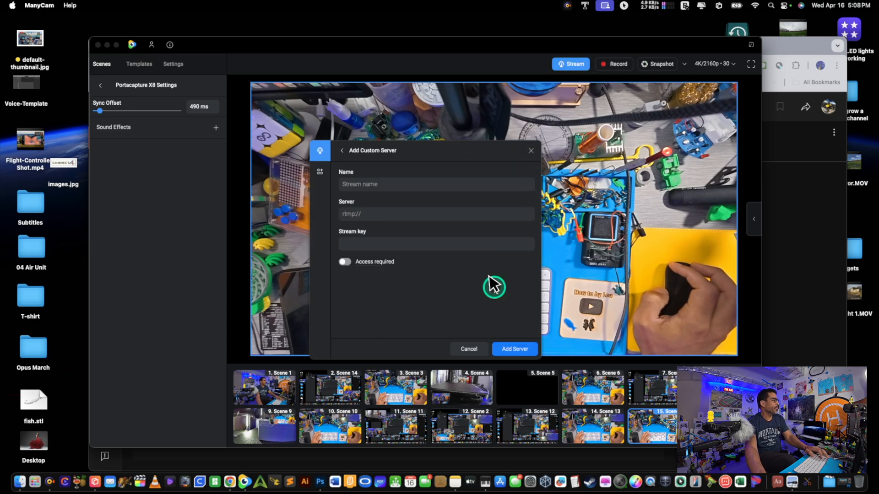
Name the custom server April 2025 and paste rtmp://a.rtmp.youtube.com/live2 as its server address
{"action": "left_click", "coordinate": [420, 186]}
{"action": "type", "text": "p"}
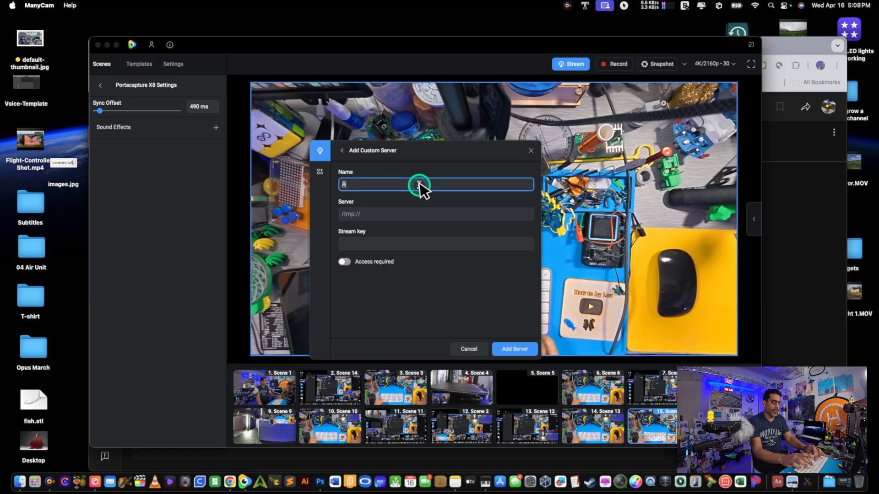
{"action": "type", "text": "ril"}
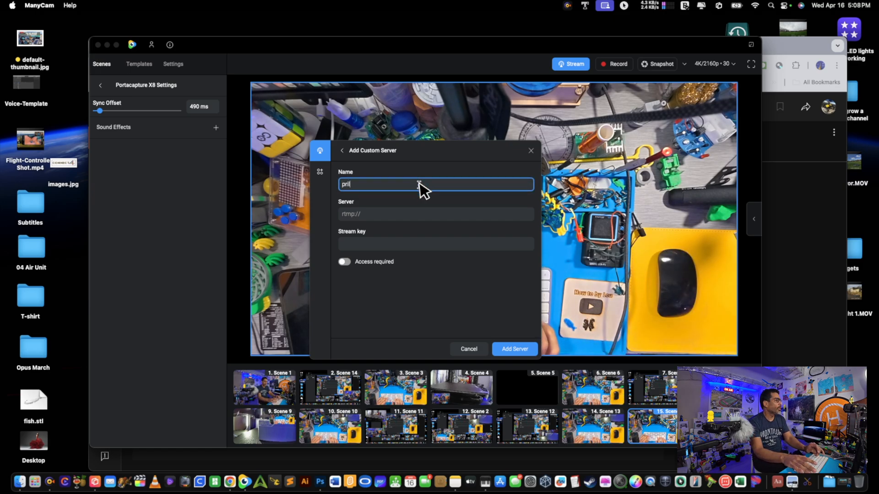
{"action": "key", "text": "BackSpace"}
{"action": "key", "text": "BackSpace"}
{"action": "key", "text": "BackSpace"}
{"action": "key", "text": "BackSpace"}
{"action": "type", "text": "Ap"}
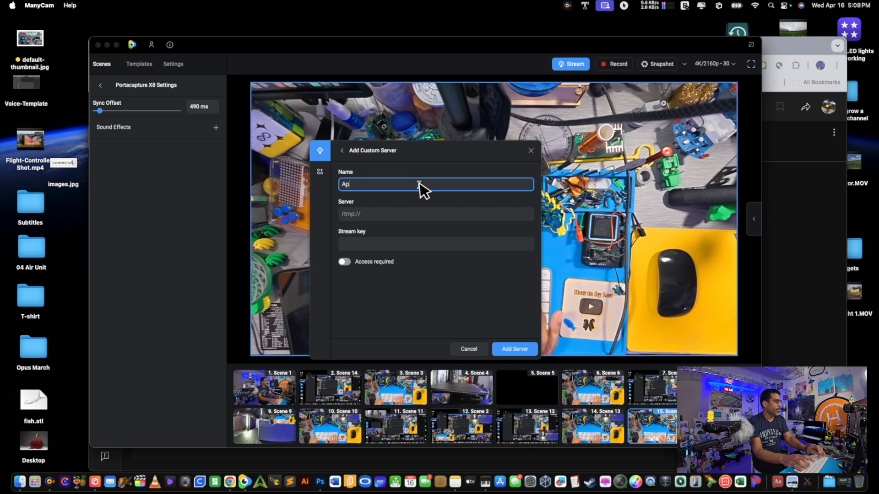
{"action": "type", "text": "ril 20"}
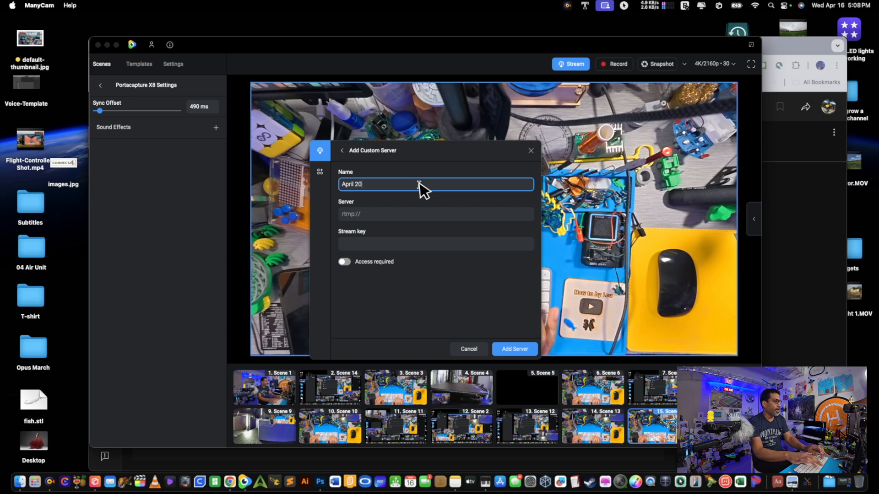
{"action": "type", "text": "25"}
{"action": "left_click", "coordinate": [406, 213]}
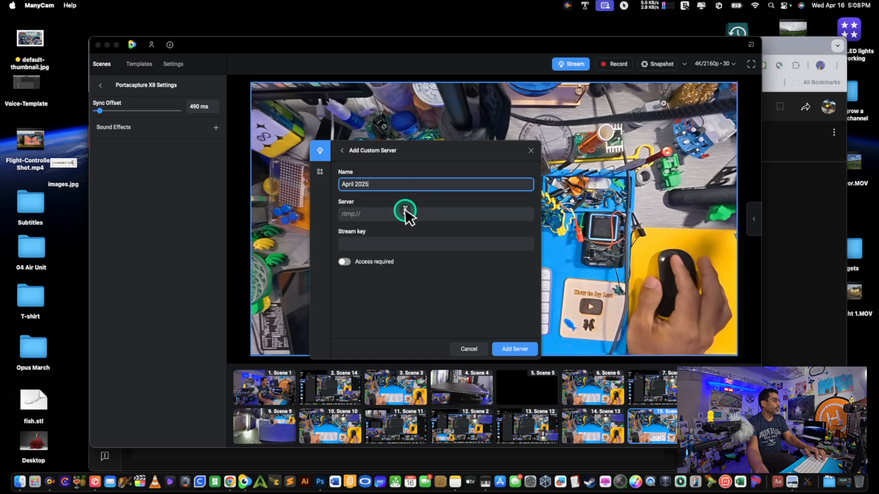
{"action": "type", "text": "rtmp://a.rtmp.youtube.com/live2"}
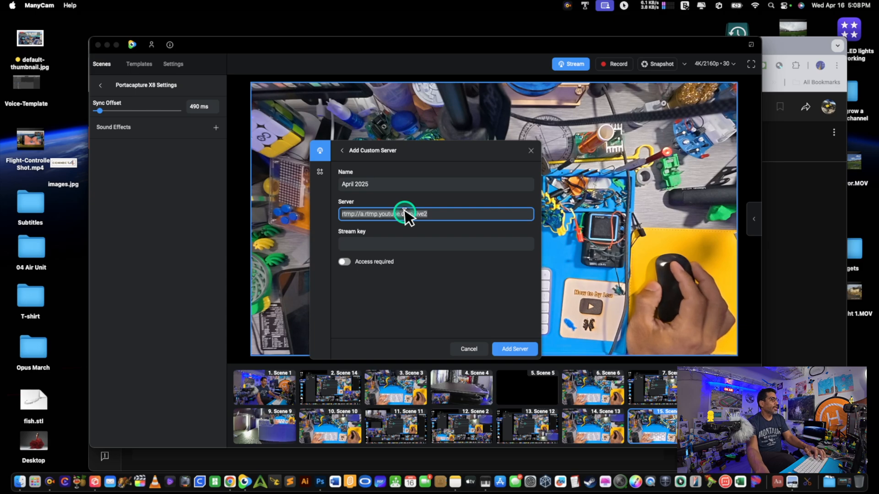
Switch to YouTube Studio in Chrome, copy the stream key, and move the browser window aside to uncover ManyCam
{"action": "left_click", "coordinate": [834, 156]}
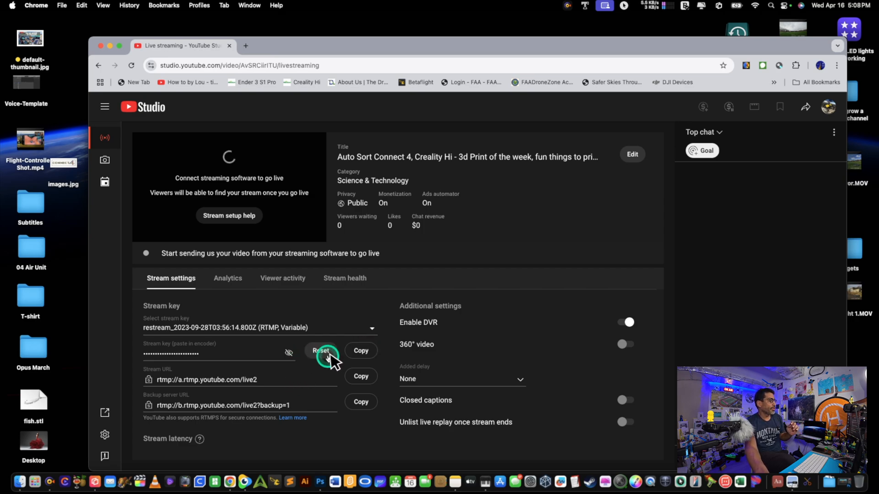
{"action": "left_click", "coordinate": [372, 355]}
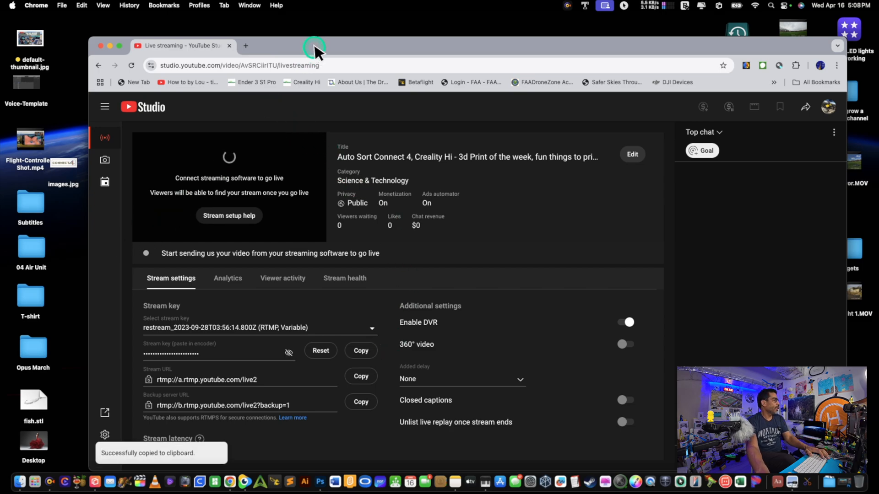
{"action": "left_click_drag", "start_coordinate": [314, 48], "coordinate": [563, 57]}
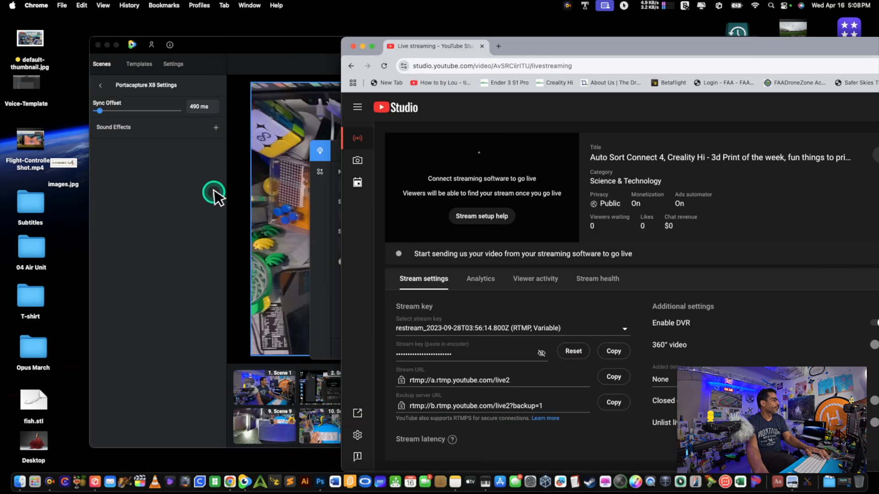
Return to ManyCam, paste the stream key into the April 2025 custom server and add the server
{"action": "left_click", "coordinate": [212, 191]}
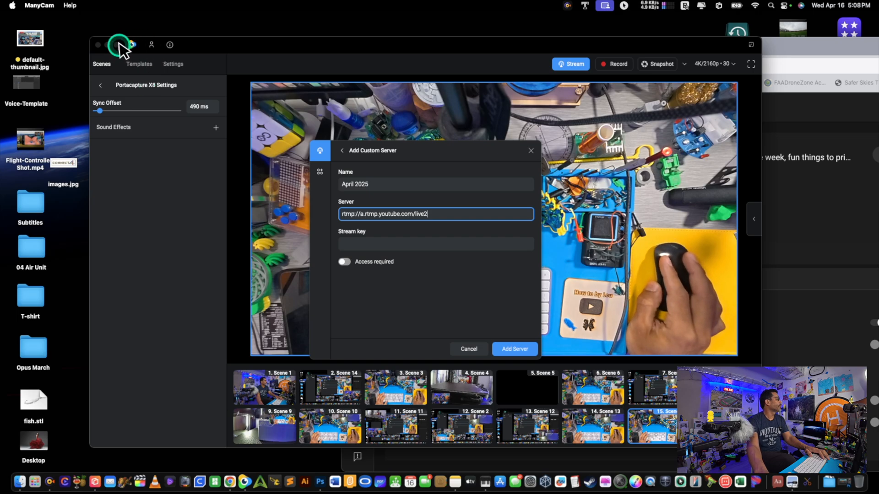
{"action": "left_click", "coordinate": [417, 244]}
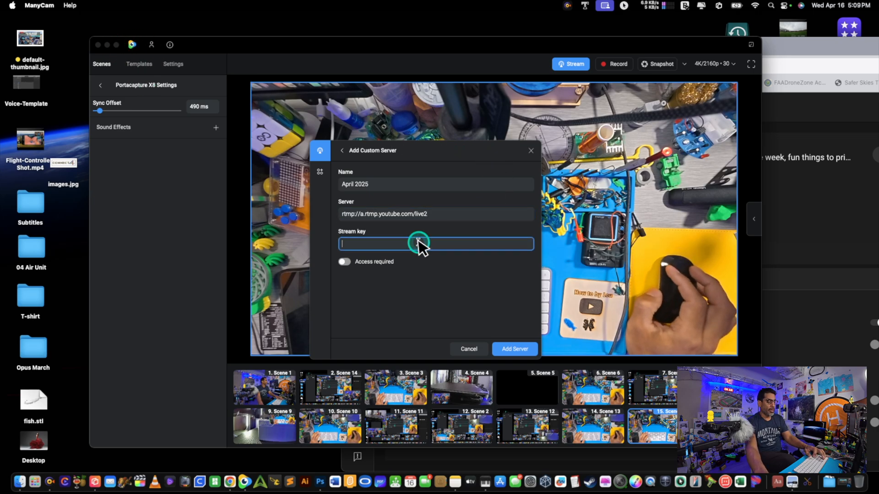
{"action": "key", "text": "super+v"}
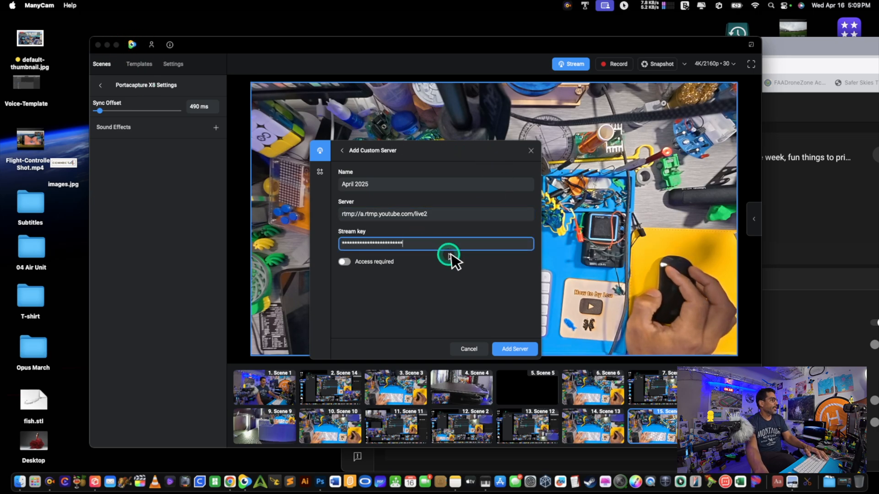
{"action": "left_click", "coordinate": [503, 339]}
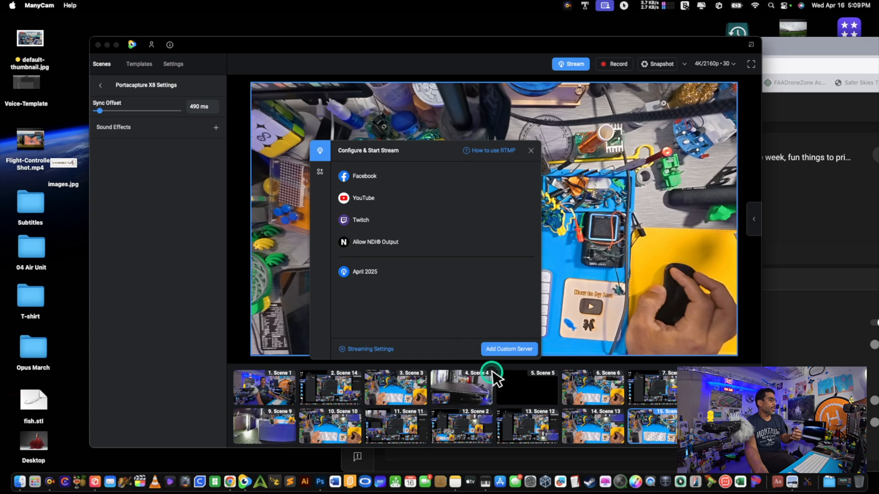
Look at the blank custom server form, reopen the stream setup to check the saved destinations, and close it
{"action": "left_click", "coordinate": [498, 351]}
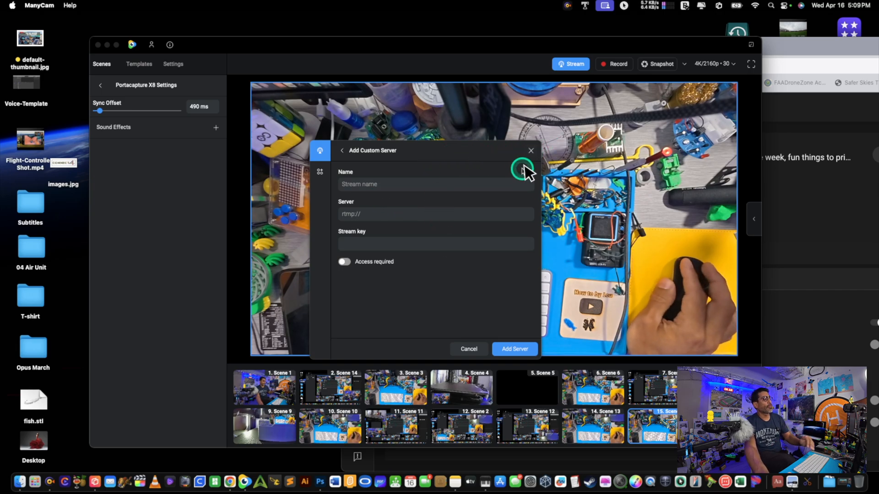
{"action": "left_click", "coordinate": [530, 151]}
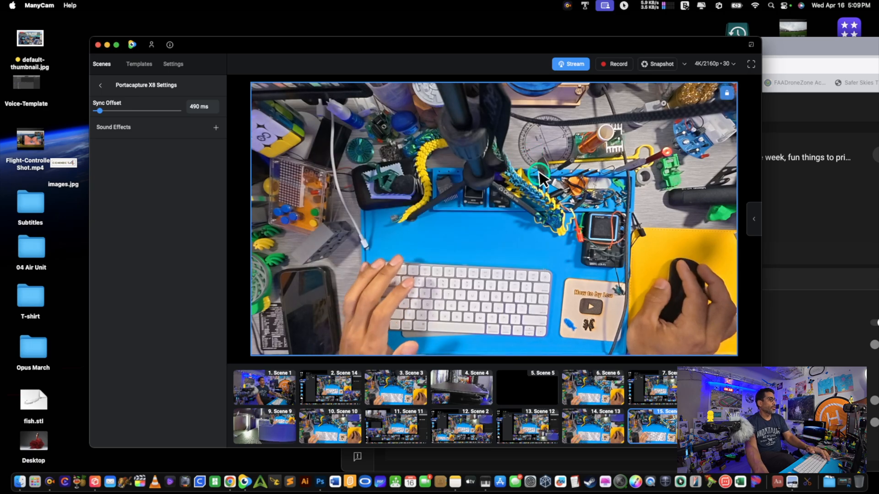
{"action": "left_click", "coordinate": [576, 67]}
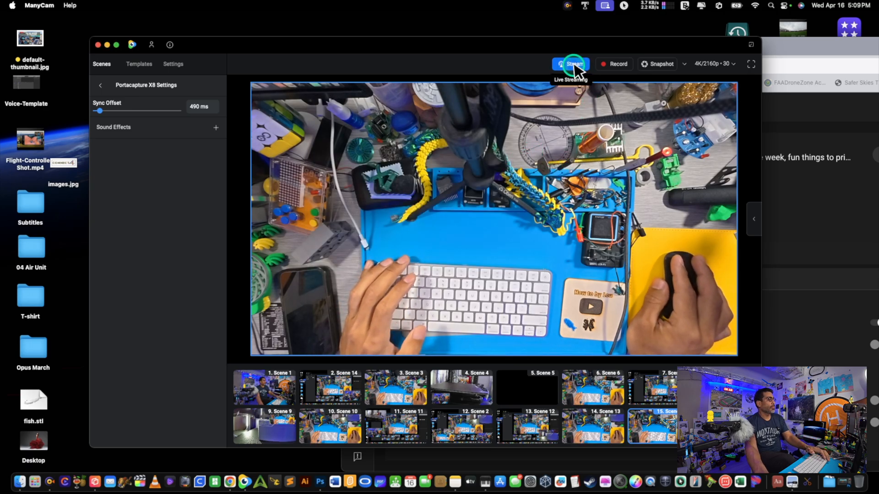
{"action": "left_click", "coordinate": [575, 65]}
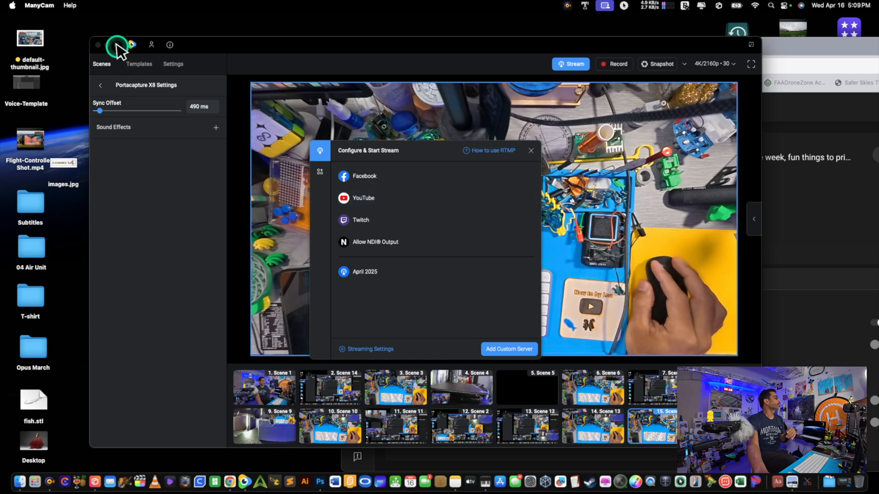
{"action": "left_click", "coordinate": [530, 151]}
Put ManyCam in full screen, reopen the stream setup and look over the Facebook, YouTube, Twitch and NDI destinations
{"action": "left_click", "coordinate": [116, 44]}
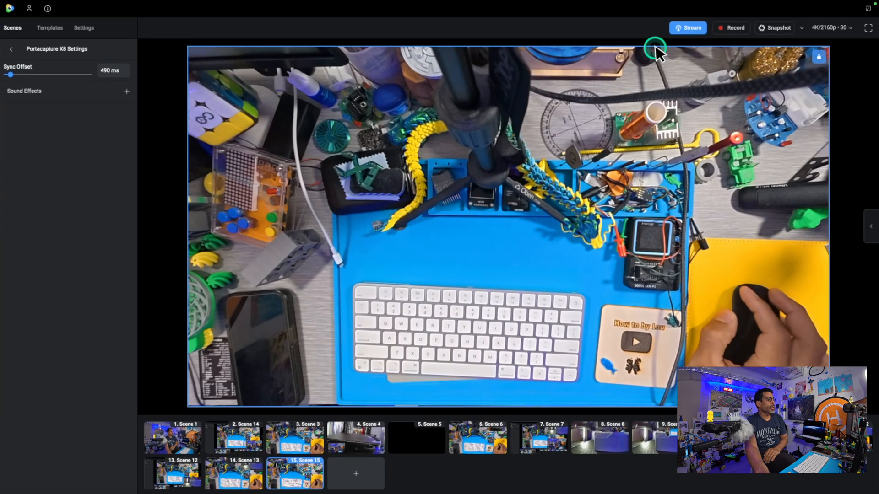
{"action": "left_click", "coordinate": [683, 28]}
{"action": "mouse_move", "coordinate": [414, 204]}
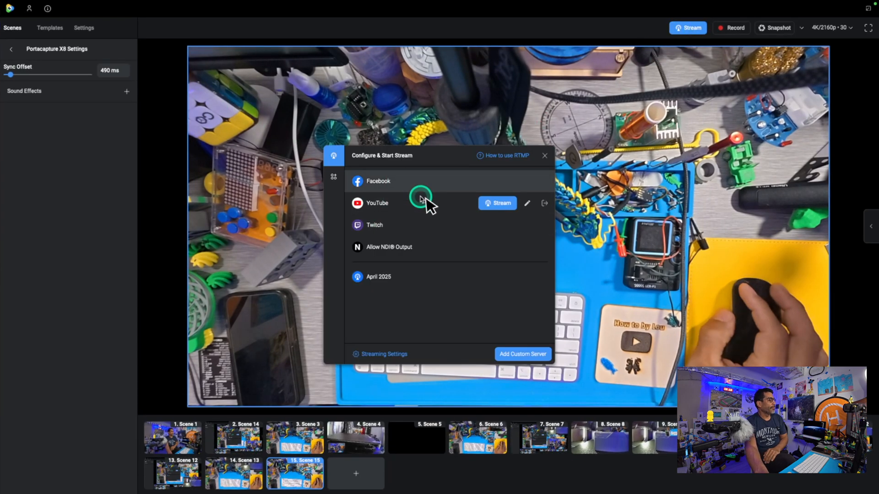
{"action": "mouse_move", "coordinate": [452, 190]}
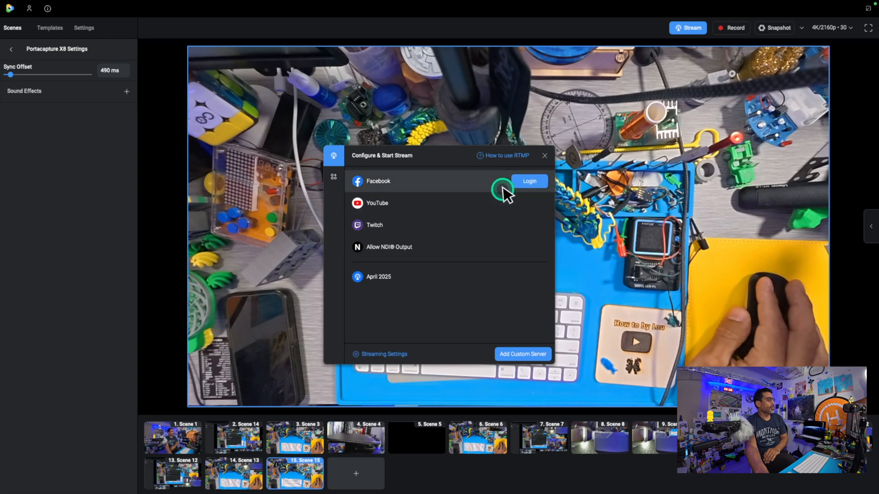
{"action": "mouse_move", "coordinate": [503, 210]}
{"action": "mouse_move", "coordinate": [504, 229]}
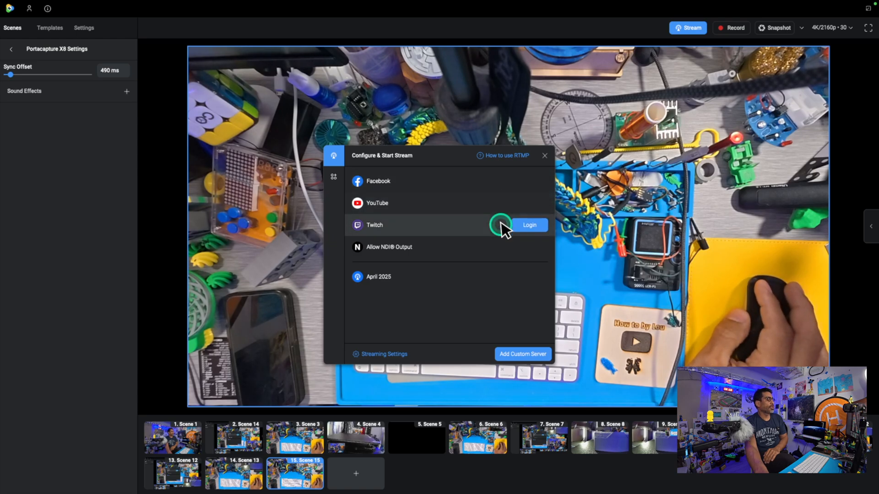
{"action": "mouse_move", "coordinate": [502, 260]}
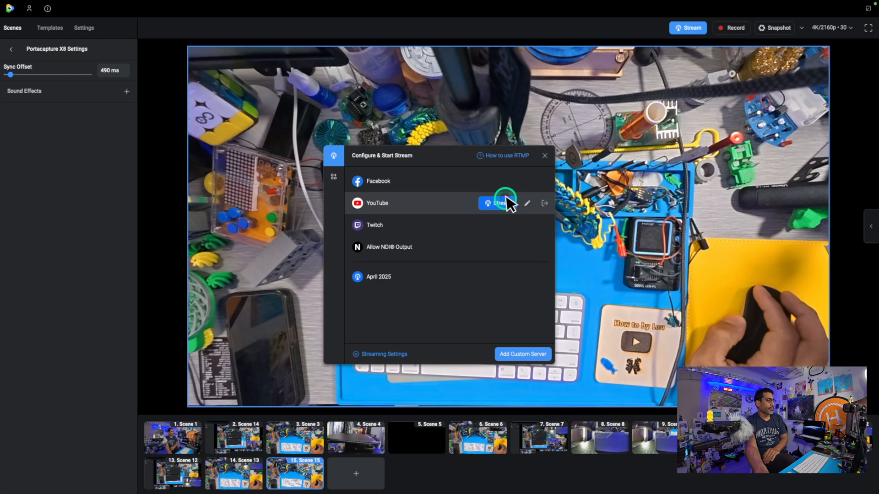
Review the YouTube destination's stream title, privacy, category and thumbnail options, and cancel the editing
{"action": "left_click", "coordinate": [529, 203]}
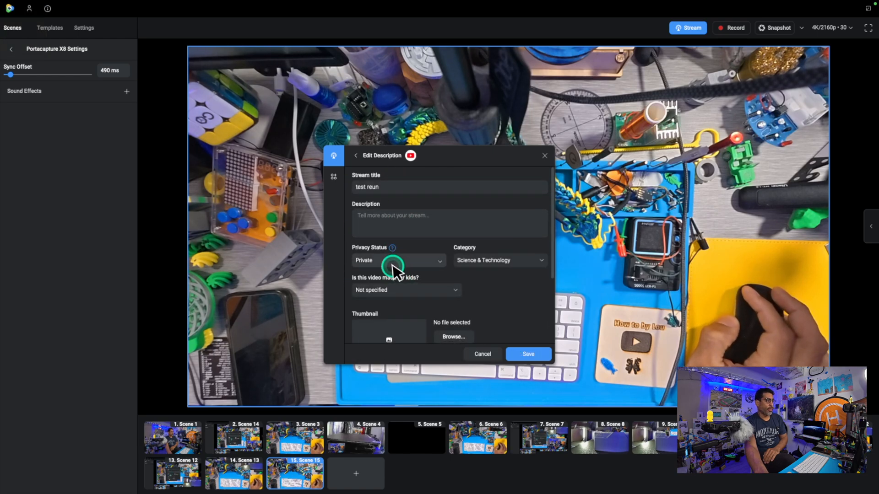
{"action": "scroll", "coordinate": [397, 263], "scroll_direction": "down", "scroll_amount": 1}
{"action": "left_click", "coordinate": [487, 352]}
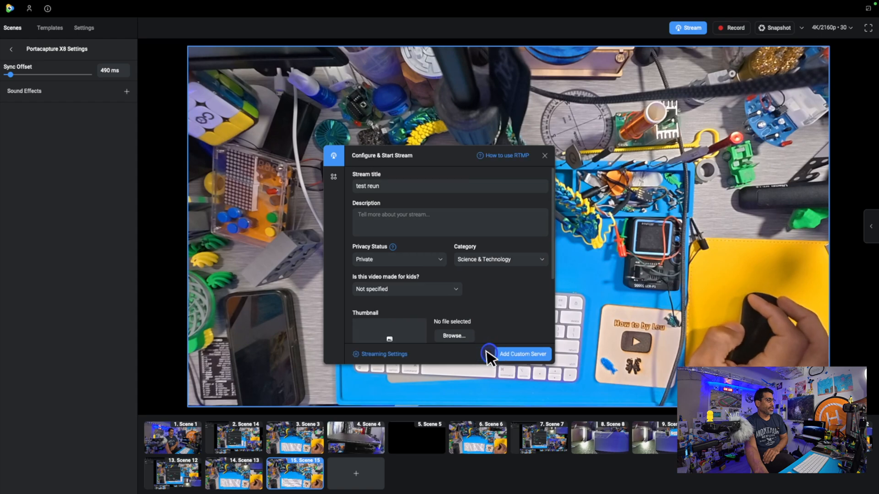
Check the options available for streaming to the April 2025 custom server
{"action": "mouse_move", "coordinate": [518, 274]}
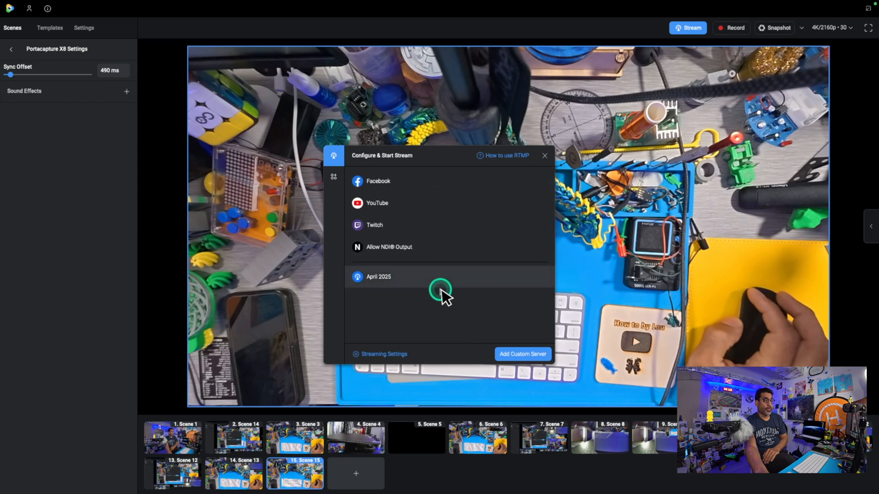
{"action": "mouse_move", "coordinate": [457, 269]}
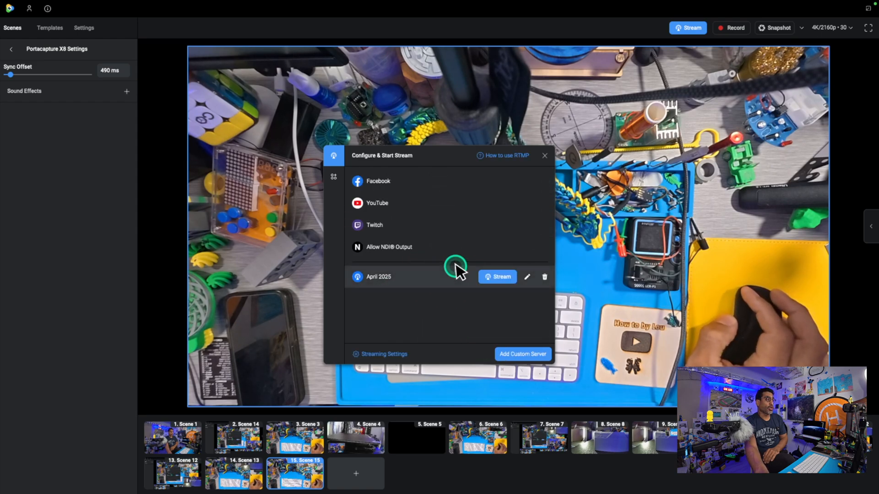
{"action": "left_click", "coordinate": [504, 277]}
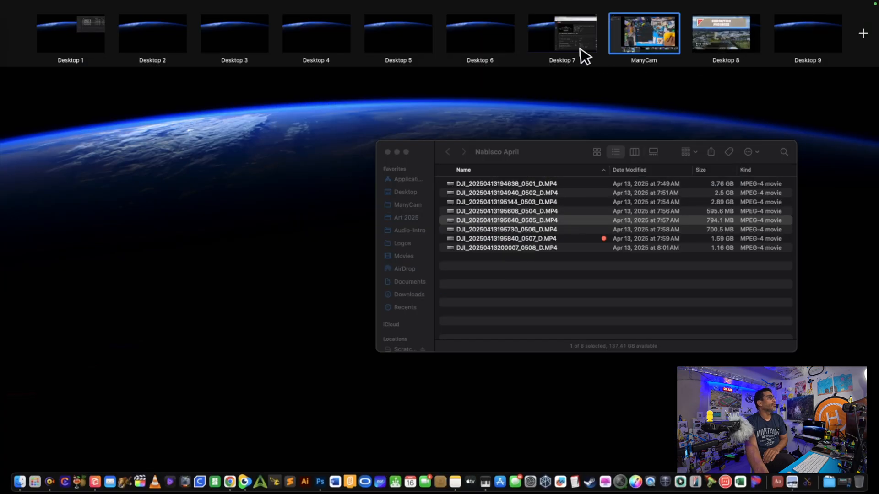
Switch to the YouTube Studio live streaming page in Chrome, reposition its window and make it full screen
{"action": "left_click", "coordinate": [578, 41]}
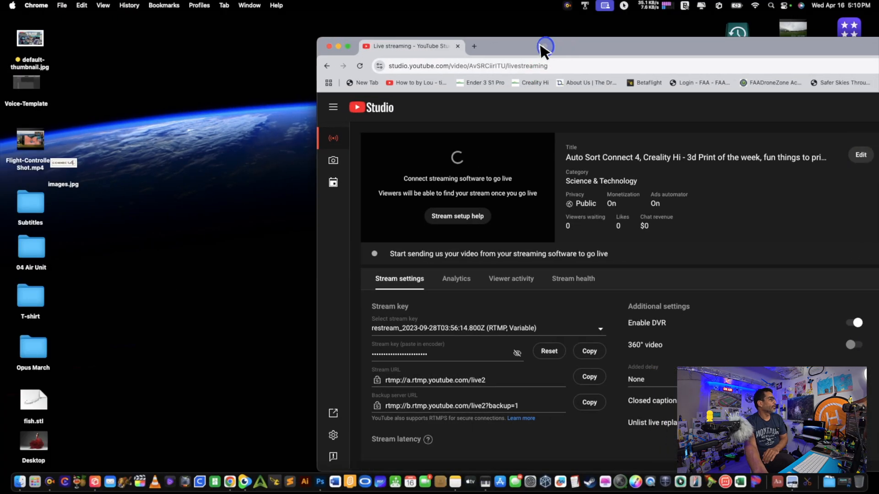
{"action": "left_click_drag", "start_coordinate": [544, 43], "coordinate": [254, 17]}
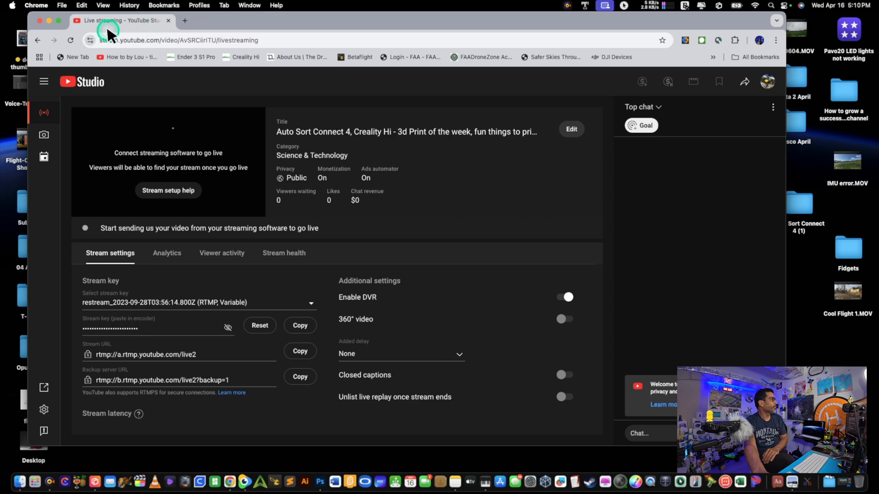
{"action": "left_click", "coordinate": [56, 21]}
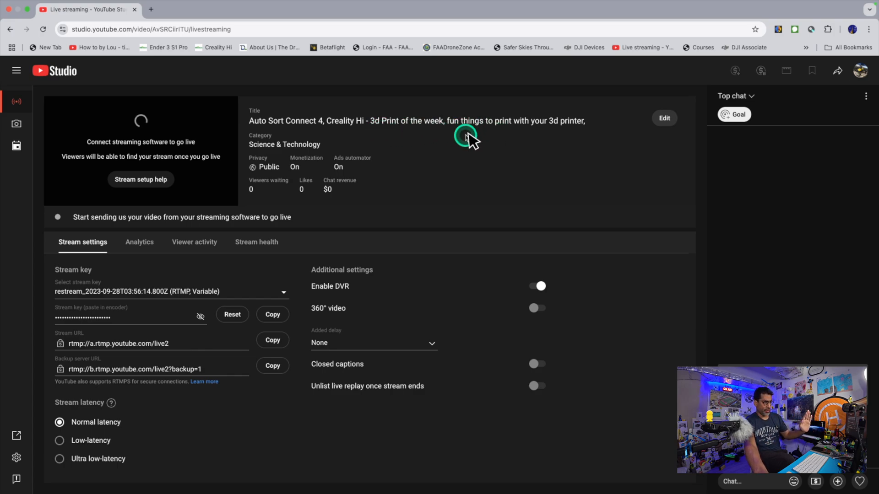
Open the live stream's details for editing and replace the title with "Live stream from the room of creations"
{"action": "left_click", "coordinate": [670, 123]}
{"action": "left_click", "coordinate": [548, 185]}
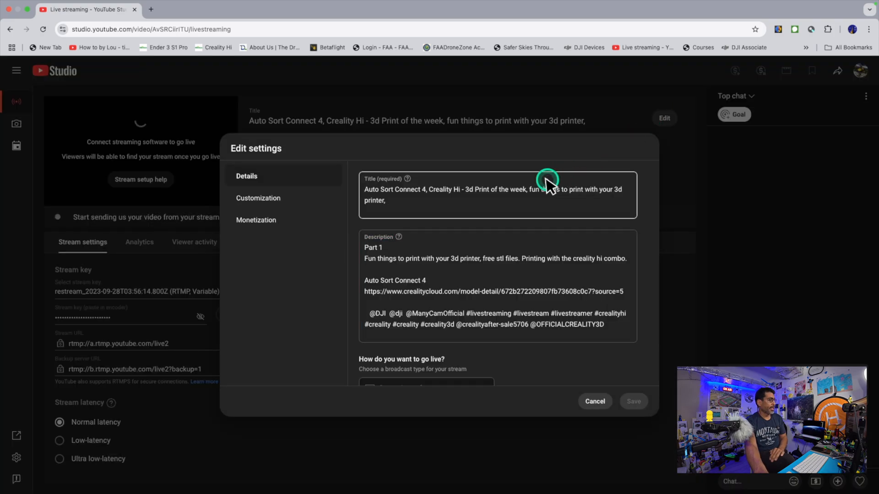
{"action": "left_click", "coordinate": [430, 203]}
{"action": "key", "text": "super+a"}
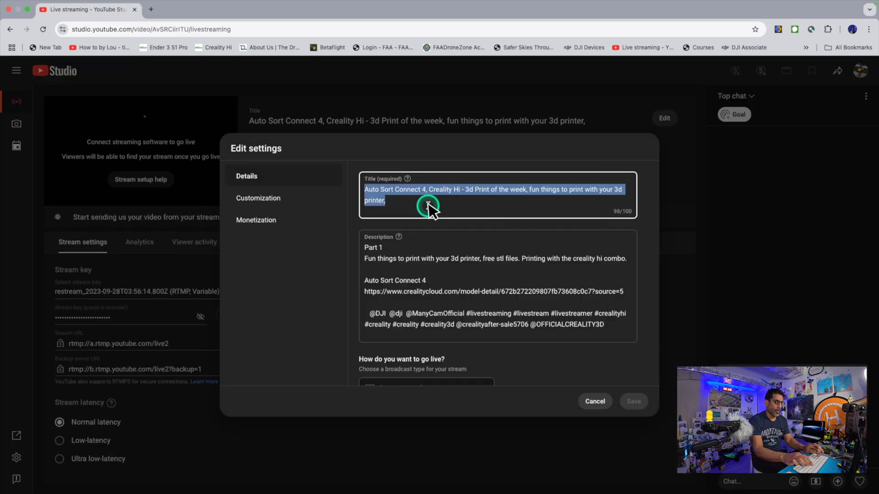
{"action": "type", "text": "Li"}
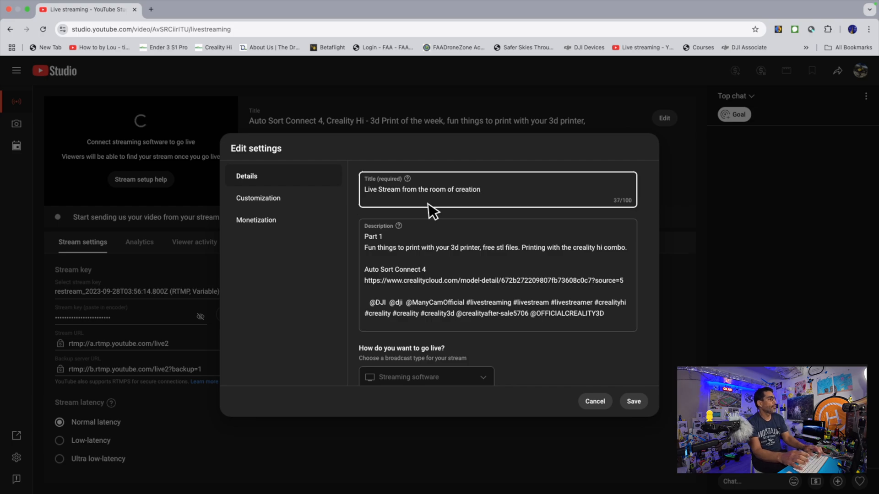
{"action": "type", "text": "s"}
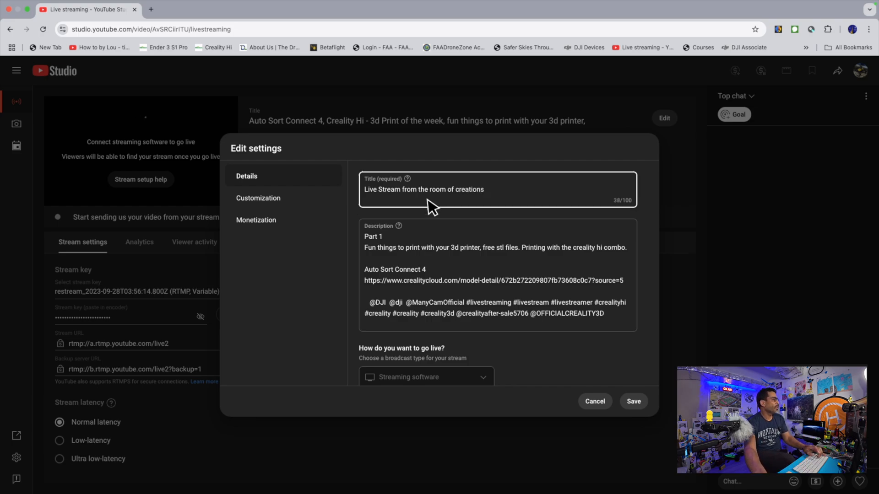
{"action": "left_click", "coordinate": [383, 189]}
{"action": "key", "text": "BackSpace"}
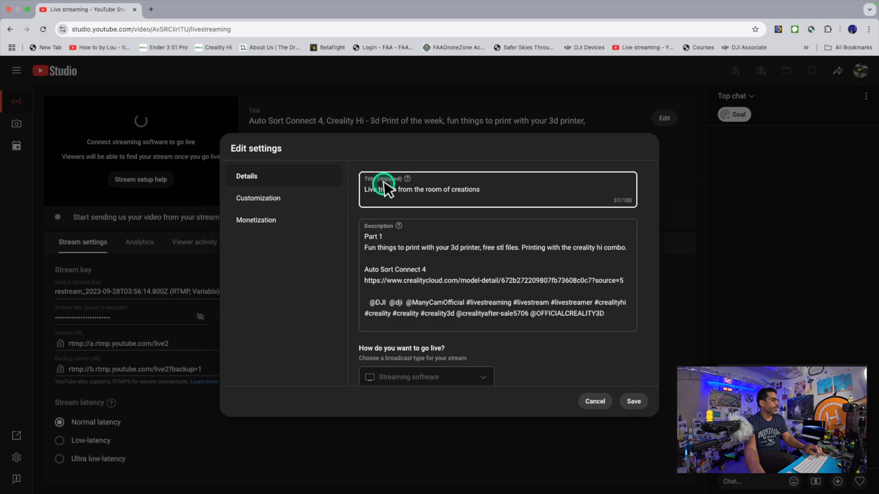
{"action": "type", "text": "s"}
Replace the stream's thumbnail with default-thumbnail.jpg from the Desktop folder
{"action": "left_click", "coordinate": [453, 253]}
{"action": "scroll", "coordinate": [453, 253], "scroll_direction": "down", "scroll_amount": 7}
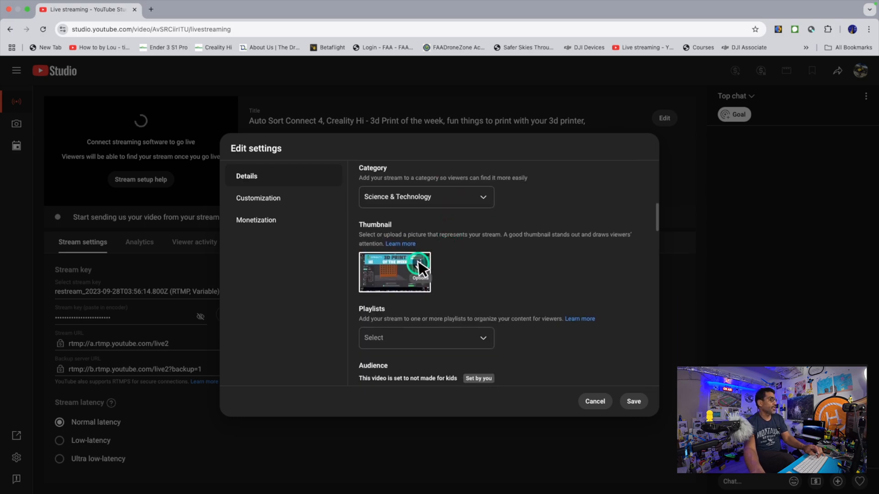
{"action": "scroll", "coordinate": [424, 263], "scroll_direction": "up", "scroll_amount": 1}
{"action": "left_click", "coordinate": [421, 268]}
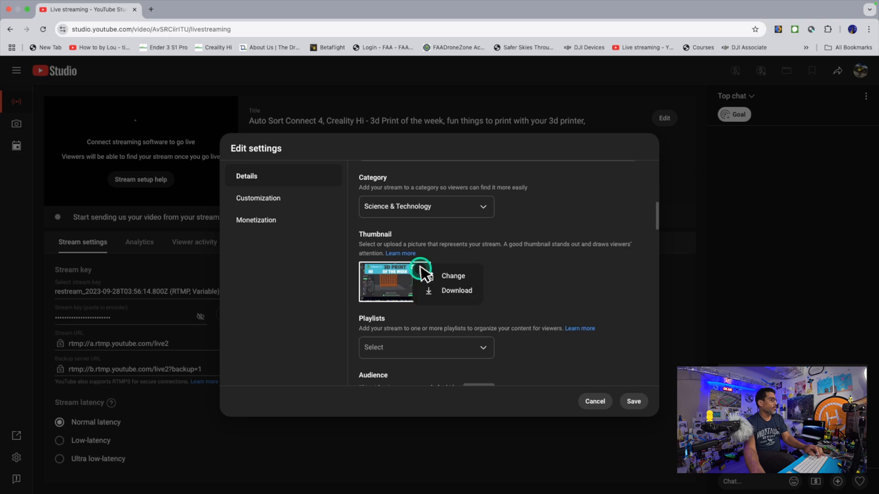
{"action": "left_click", "coordinate": [448, 278]}
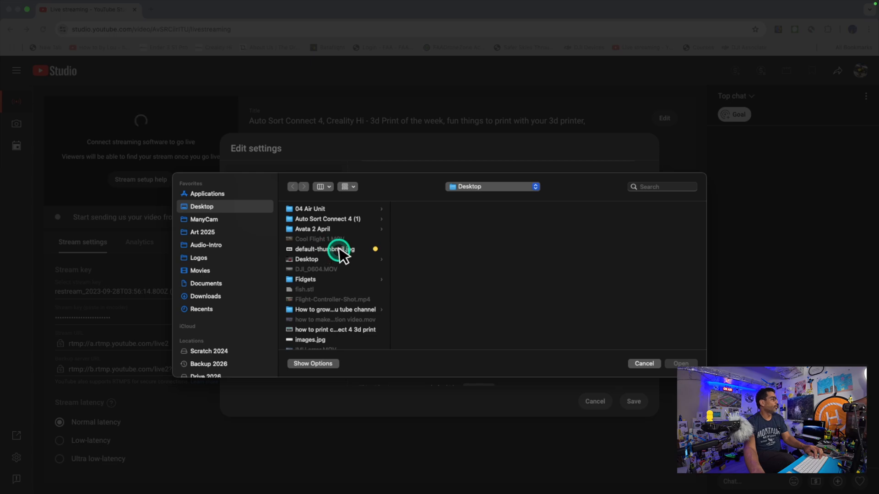
{"action": "left_click", "coordinate": [324, 251]}
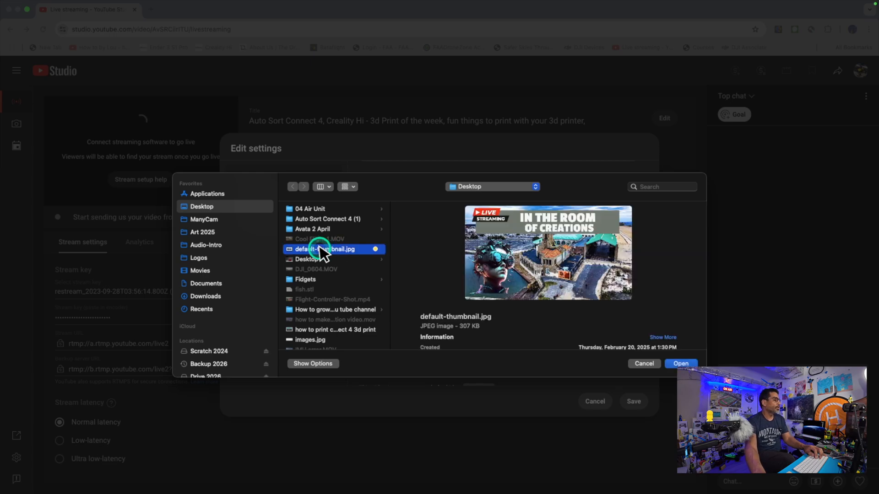
{"action": "left_click", "coordinate": [674, 361]}
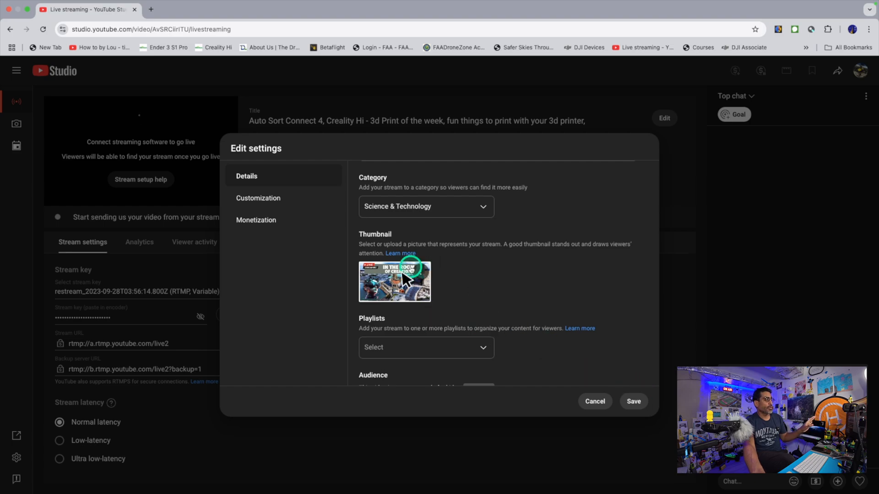
Add the stream to the Live Stream playlist
{"action": "left_click", "coordinate": [454, 346]}
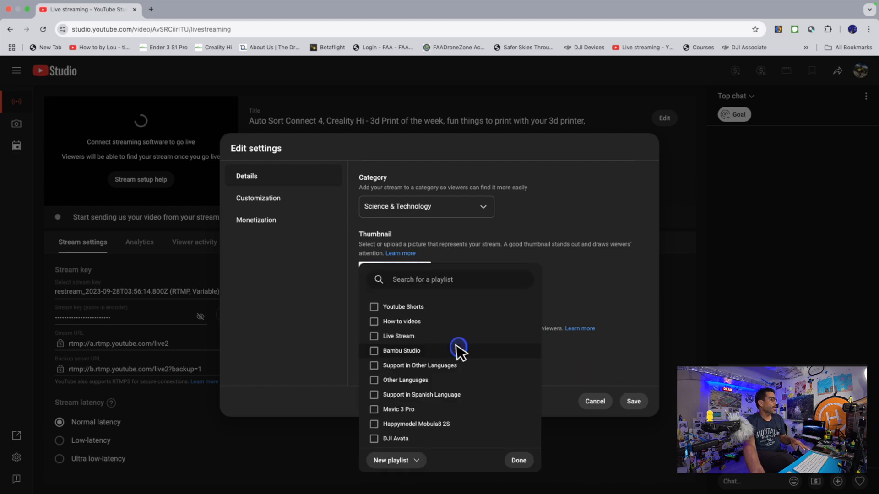
{"action": "left_click", "coordinate": [382, 337]}
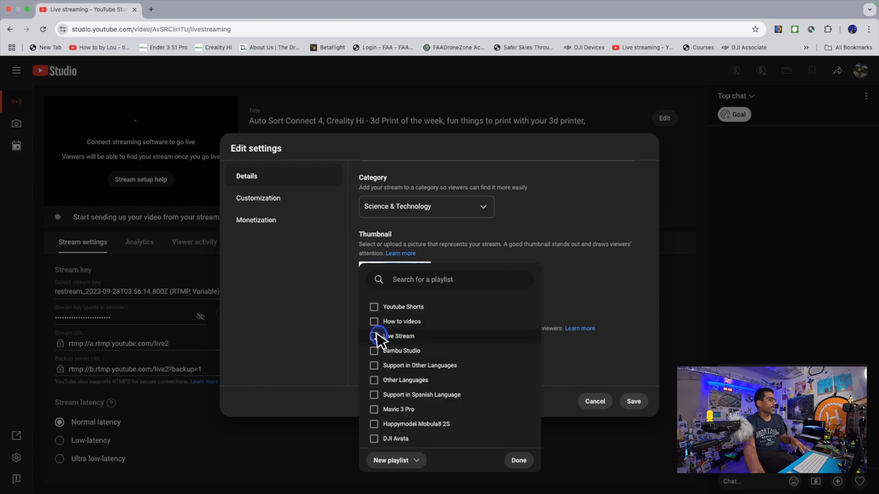
{"action": "left_click", "coordinate": [522, 460]}
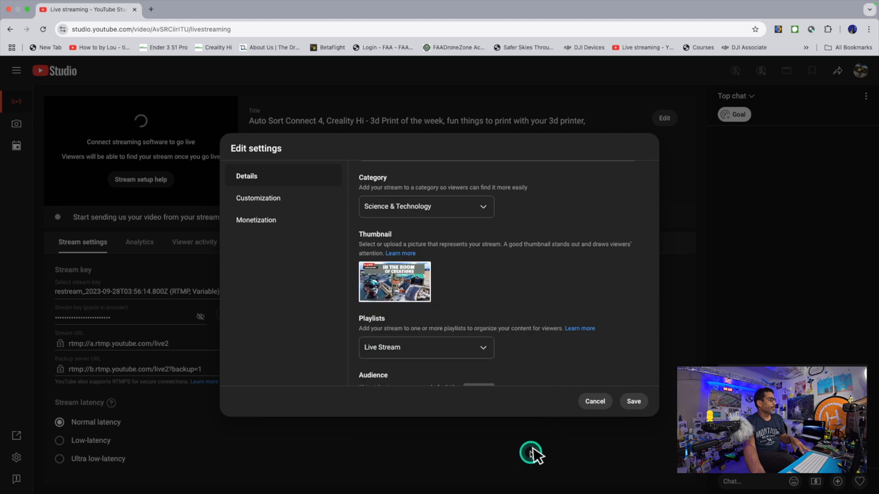
Answer No to the altered content question in the stream's details
{"action": "scroll", "coordinate": [569, 337], "scroll_direction": "down", "scroll_amount": 10}
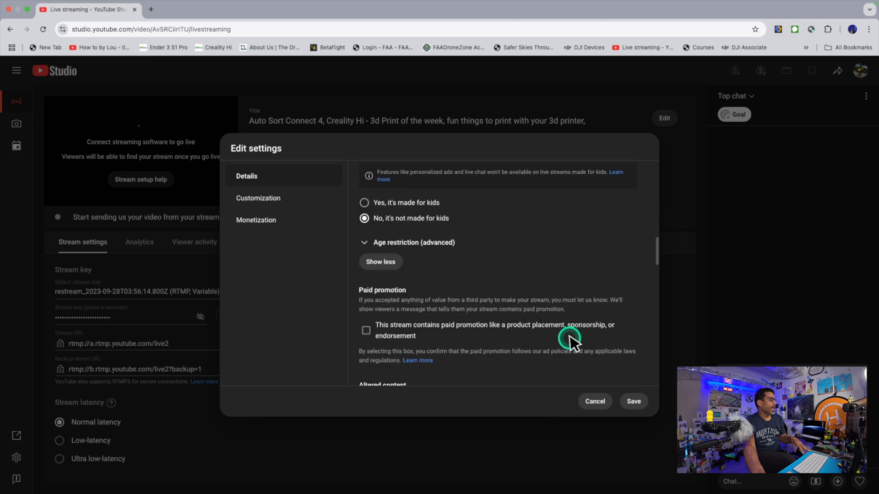
{"action": "scroll", "coordinate": [569, 339], "scroll_direction": "down", "scroll_amount": 3}
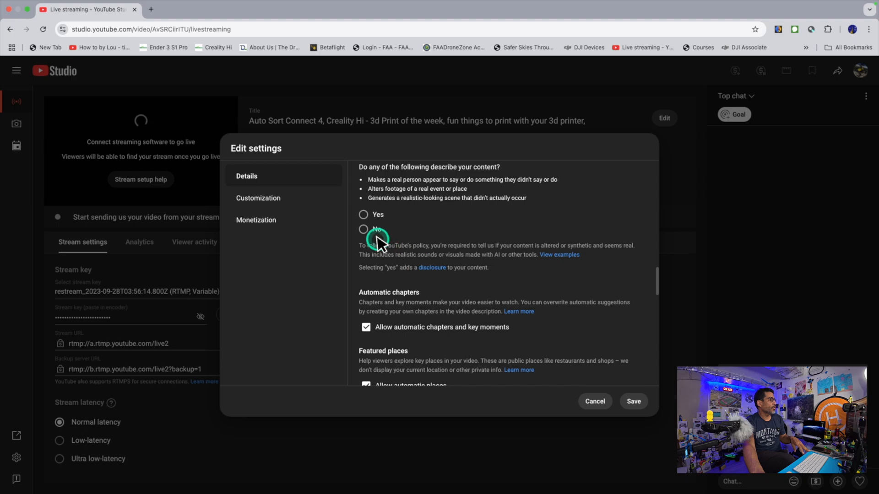
{"action": "left_click", "coordinate": [364, 229]}
Clear all of the stream's tags and save the edited settings
{"action": "scroll", "coordinate": [467, 260], "scroll_direction": "down", "scroll_amount": 4}
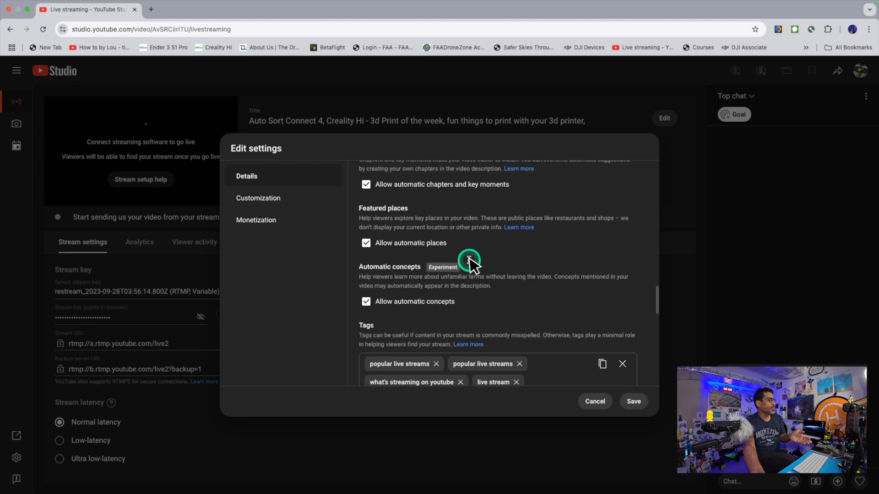
{"action": "scroll", "coordinate": [470, 263], "scroll_direction": "down", "scroll_amount": 4}
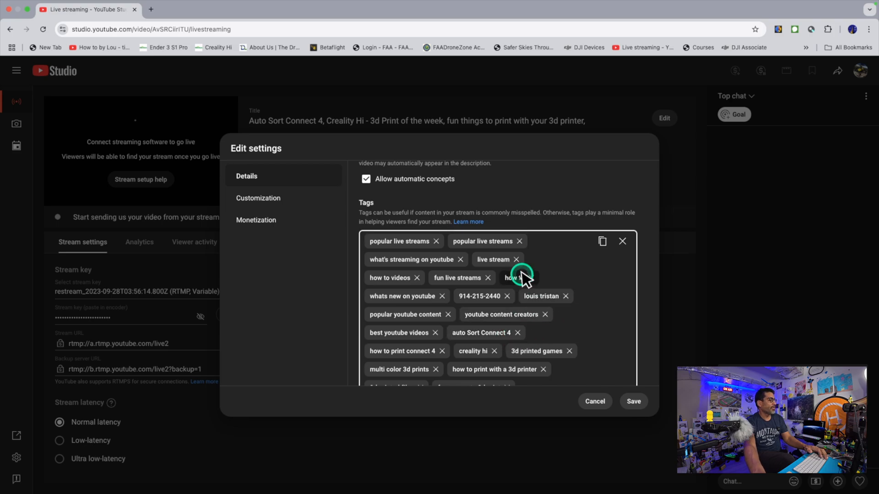
{"action": "left_click", "coordinate": [623, 241]}
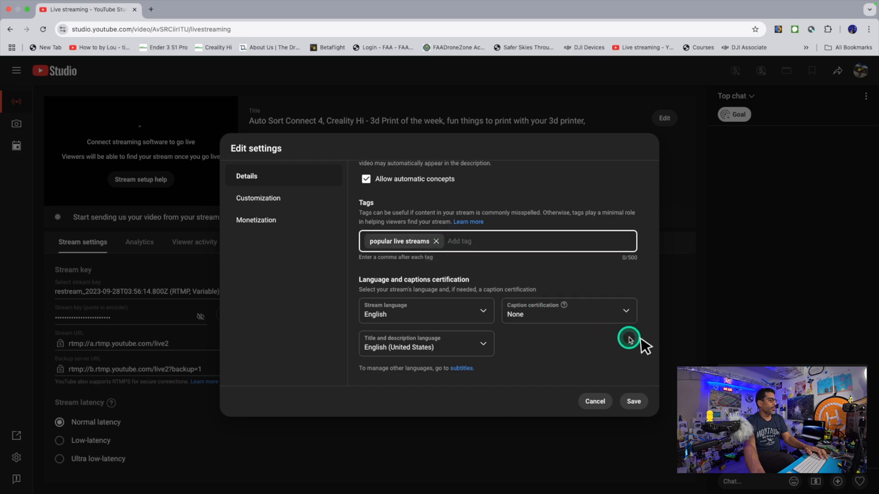
{"action": "left_click", "coordinate": [634, 403]}
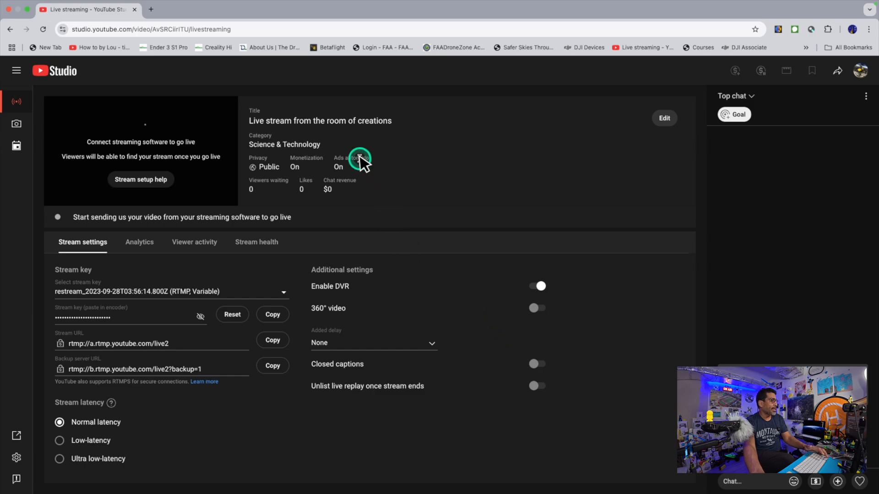
Reopen the stream's details, set the visibility to Private and save the change
{"action": "left_click", "coordinate": [664, 120]}
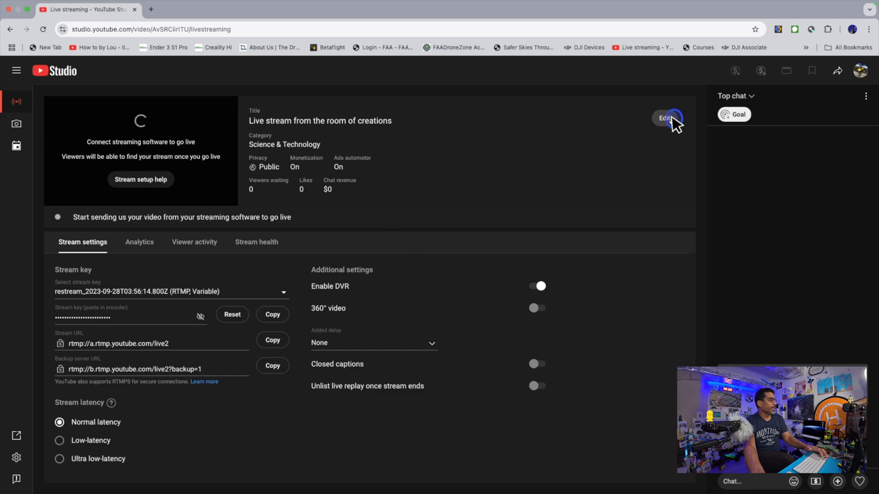
{"action": "left_click", "coordinate": [480, 252]}
{"action": "scroll", "coordinate": [476, 270], "scroll_direction": "down", "scroll_amount": 3}
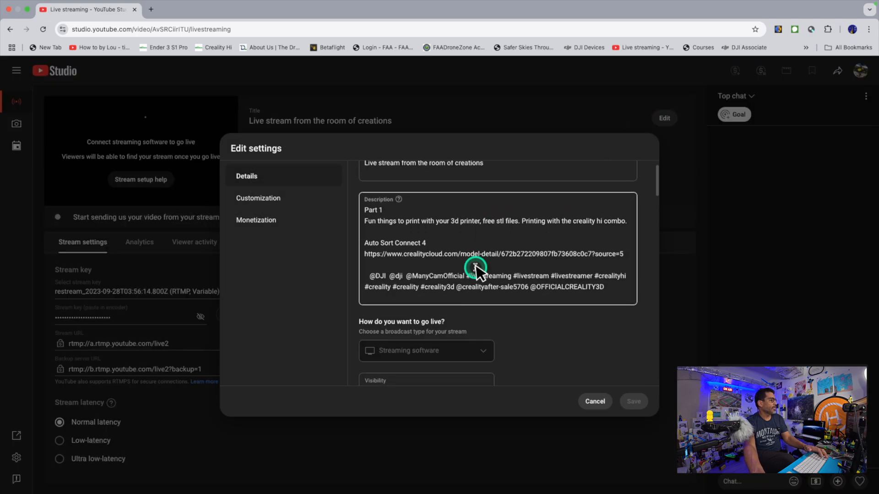
{"action": "scroll", "coordinate": [475, 270], "scroll_direction": "up", "scroll_amount": 3}
{"action": "scroll", "coordinate": [475, 270], "scroll_direction": "down", "scroll_amount": 5}
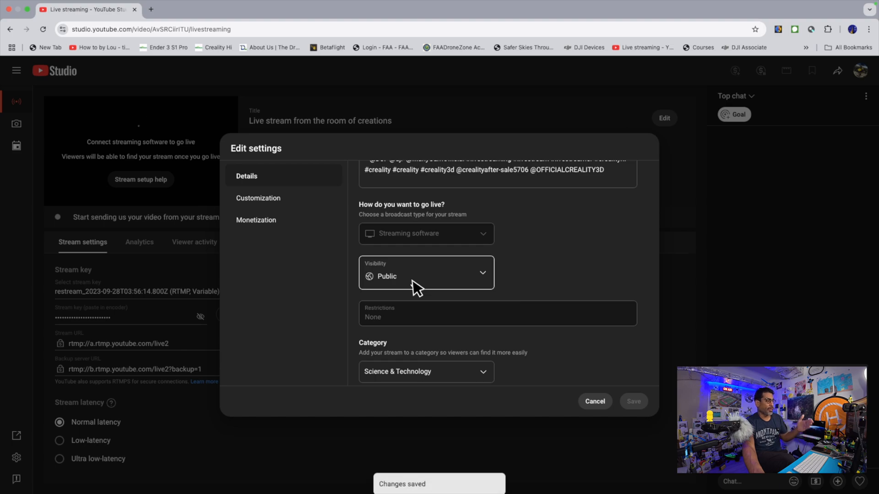
{"action": "left_click", "coordinate": [413, 282]}
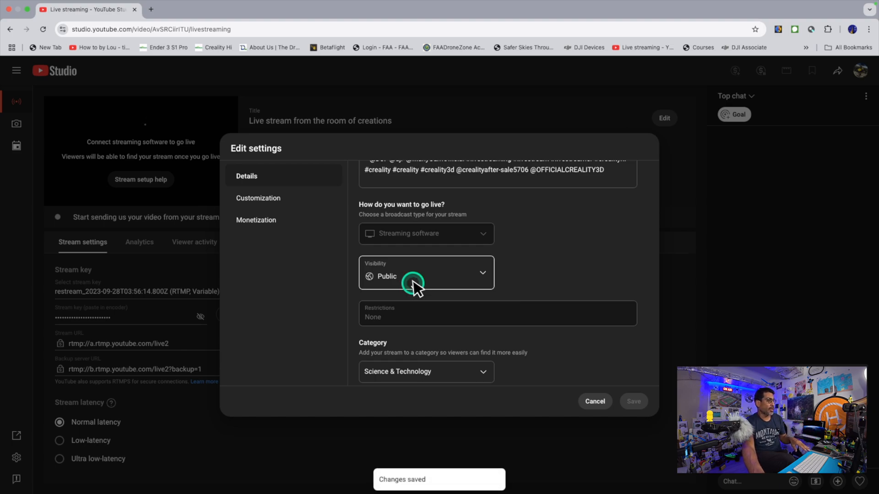
{"action": "left_click", "coordinate": [418, 280]}
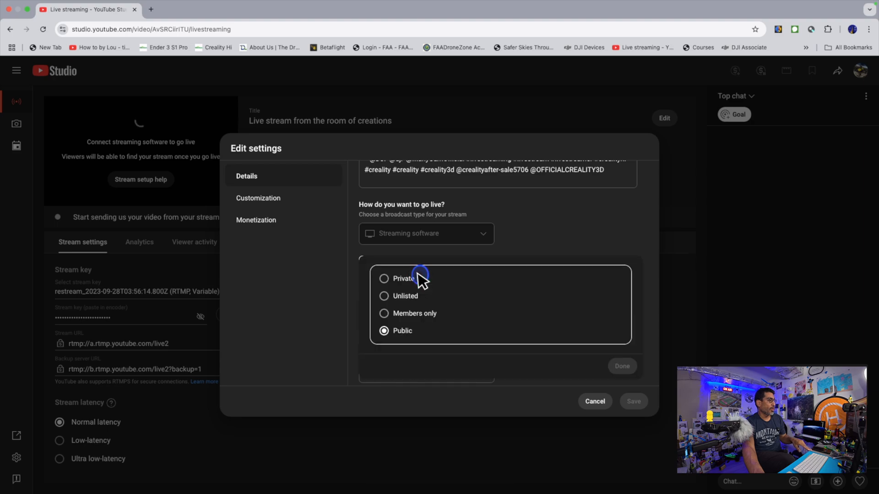
{"action": "left_click", "coordinate": [384, 279]}
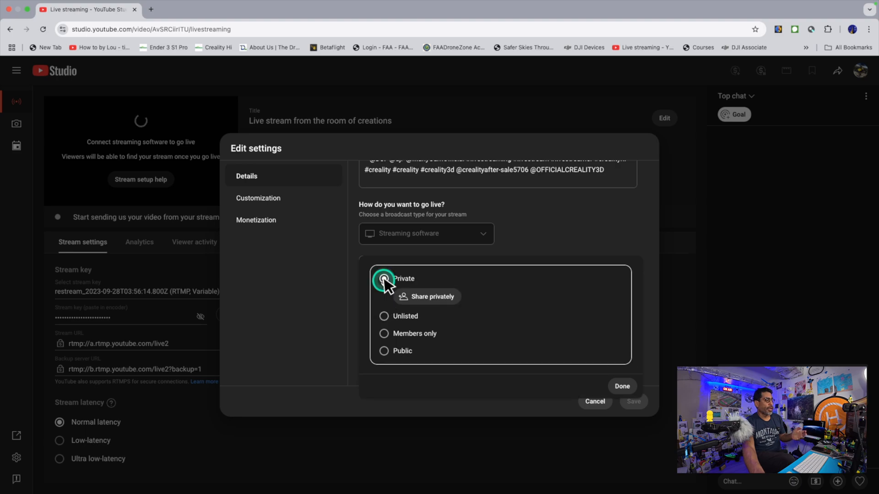
{"action": "left_click", "coordinate": [623, 387]}
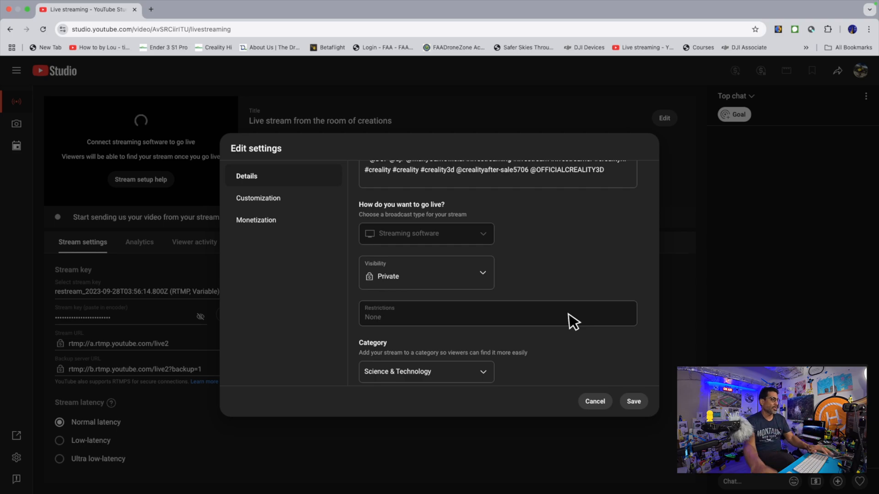
{"action": "left_click", "coordinate": [634, 402]}
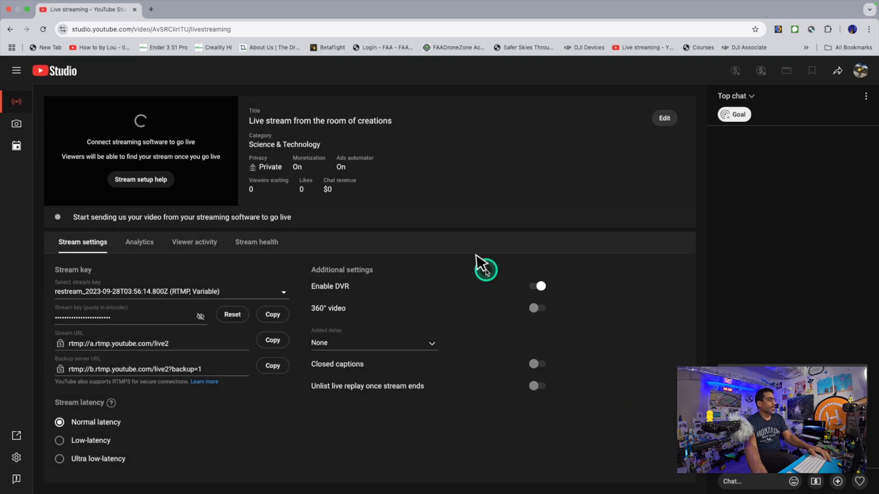
Reopen the stream's details and delete the description text from "Part 1" through the Creality Cloud link, keeping the mentions and hashtags
{"action": "left_click", "coordinate": [663, 119]}
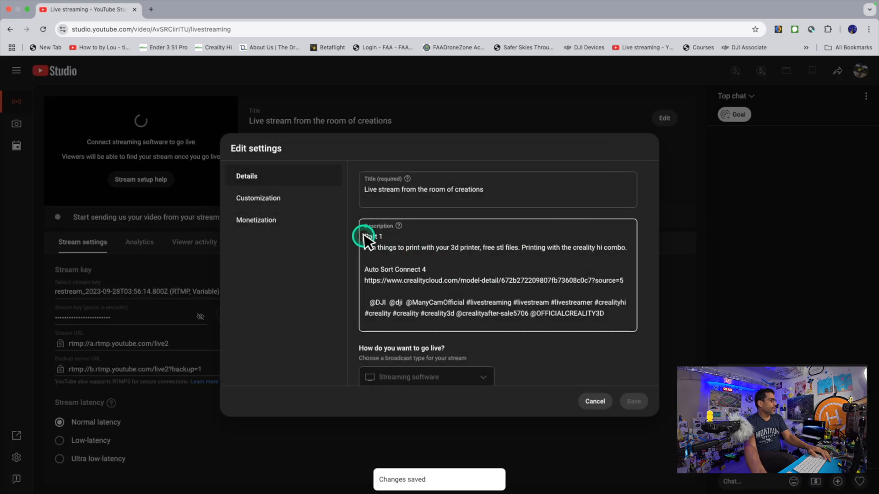
{"action": "left_click_drag", "start_coordinate": [366, 235], "coordinate": [624, 284]}
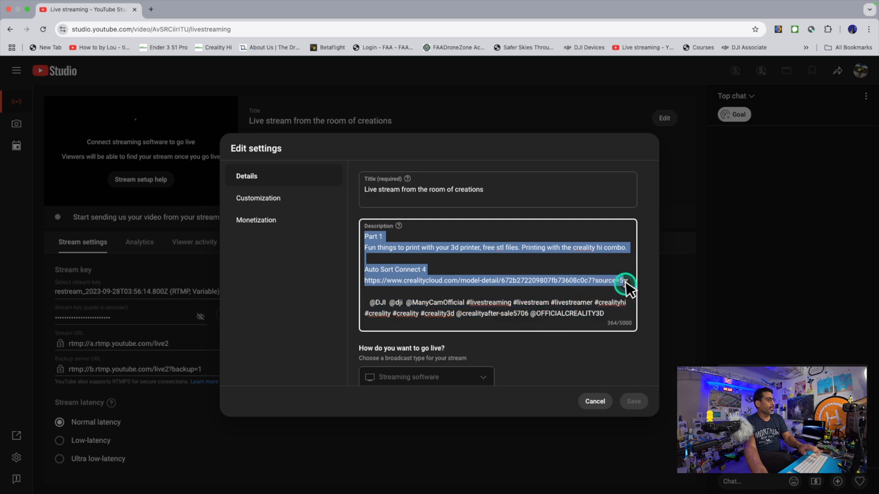
{"action": "key", "text": "BackSpace"}
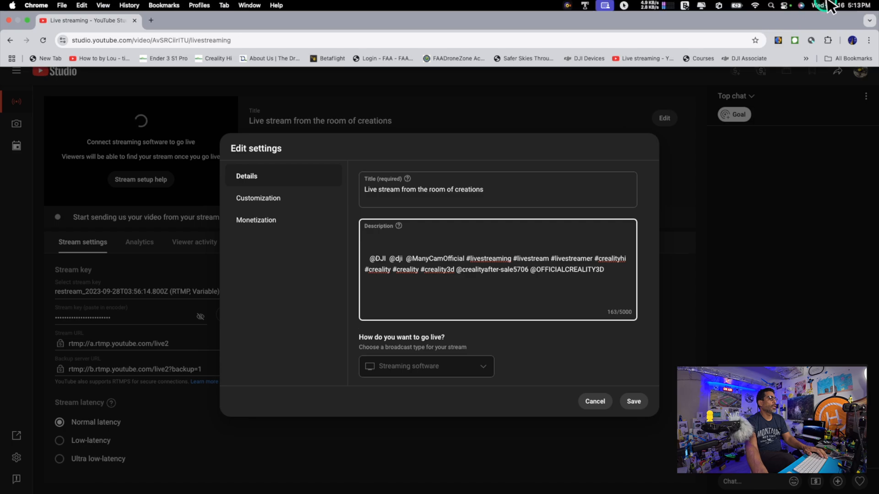
Find the Notes app through the system search and switch to it
{"action": "left_click", "coordinate": [771, 5]}
{"action": "type", "text": "n"}
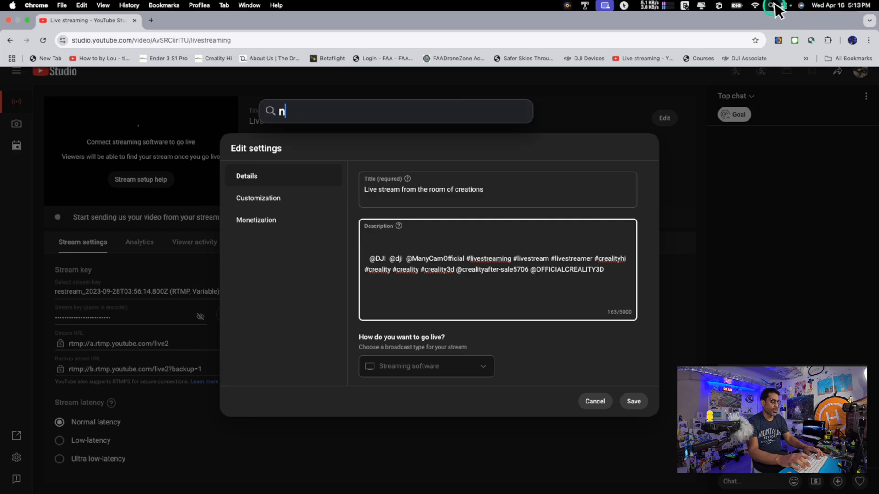
{"action": "type", "text": "ote"}
{"action": "key", "text": "Return"}
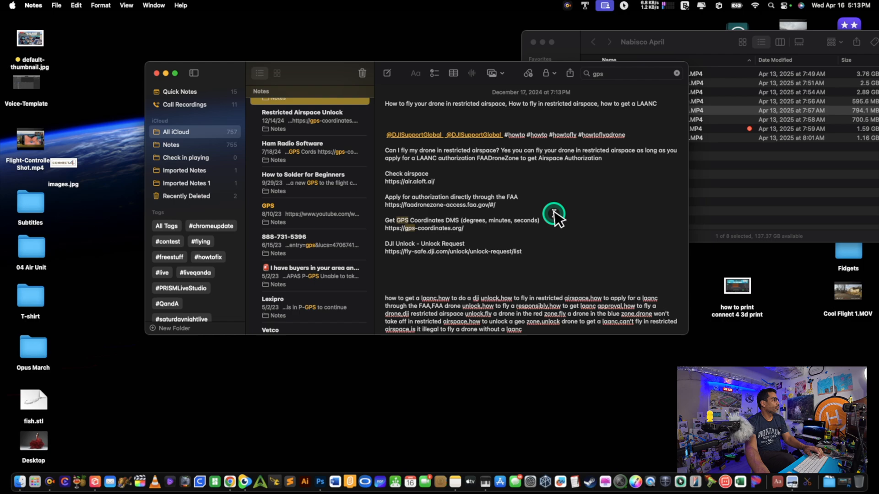
Search the notes for "room of creations" and copy the comma-separated tag list from the DJI Car Refresh live stream note
{"action": "scroll", "coordinate": [553, 214], "scroll_direction": "down", "scroll_amount": 1}
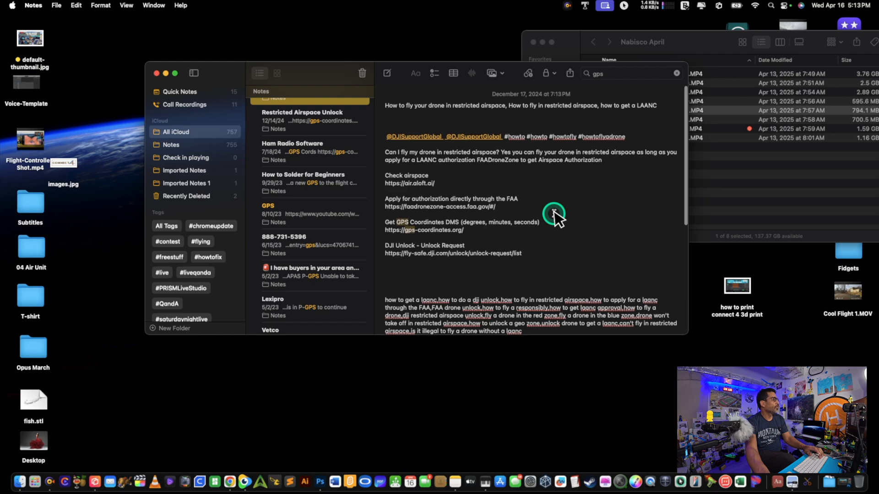
{"action": "scroll", "coordinate": [555, 213], "scroll_direction": "up", "scroll_amount": 1}
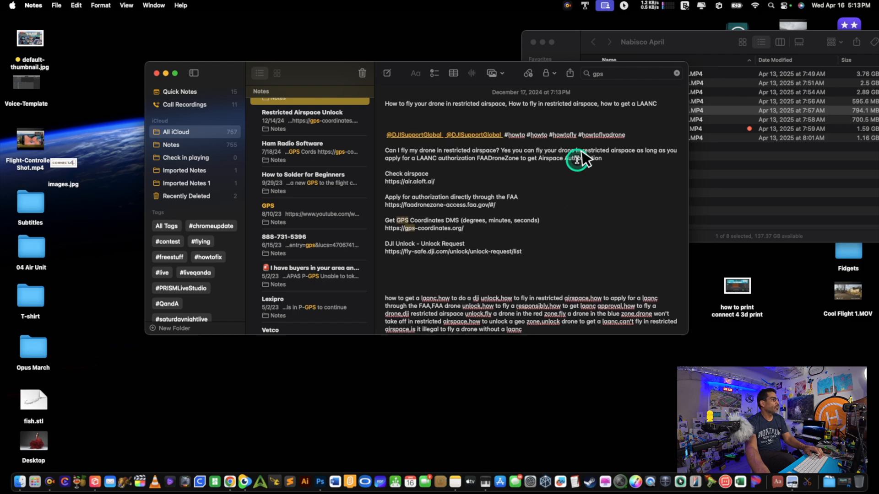
{"action": "left_click", "coordinate": [621, 73]}
{"action": "type", "text": "d"}
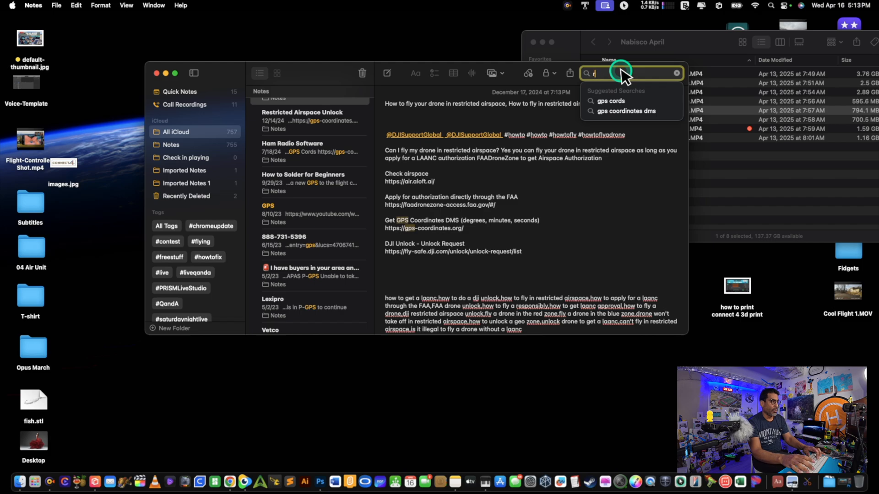
{"action": "type", "text": "e"}
{"action": "key", "text": "BackSpace"}
{"action": "type", "text": "rr"}
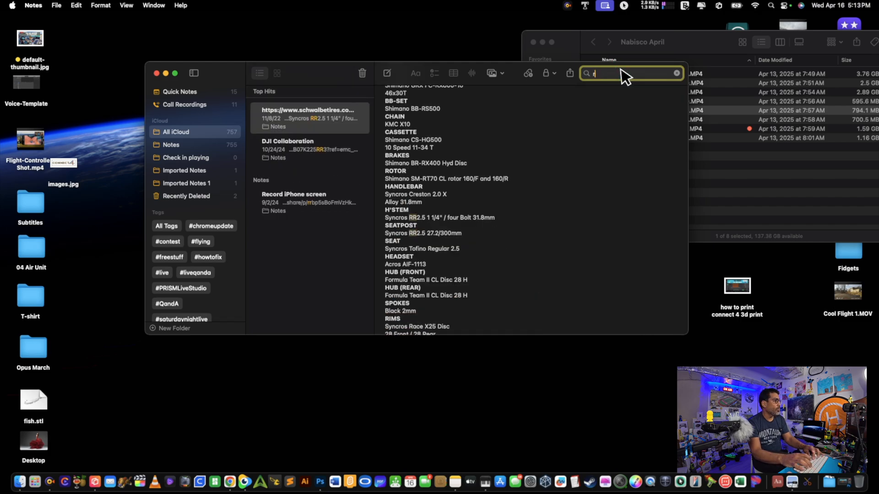
{"action": "key", "text": "BackSpace"}
{"action": "type", "text": "oom of"}
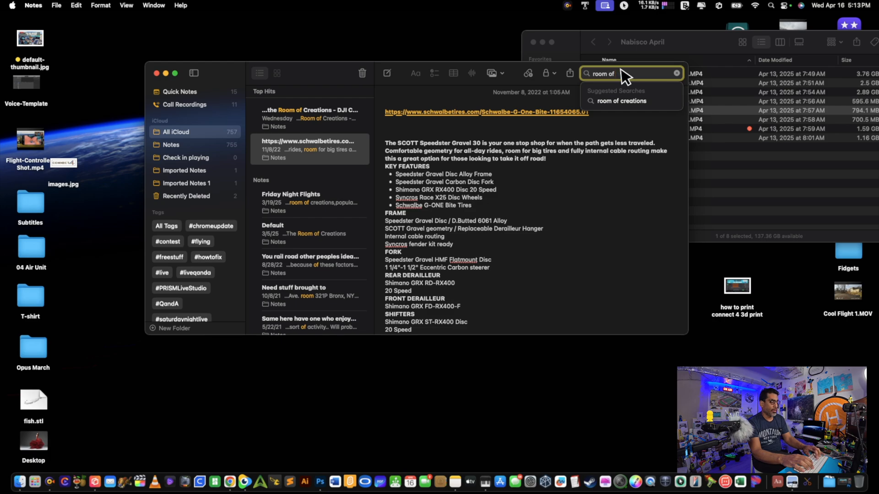
{"action": "type", "text": " creations"}
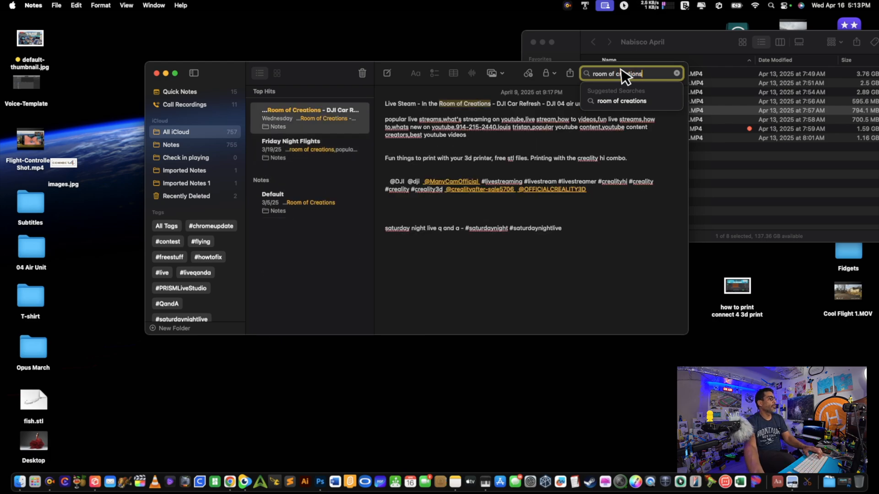
{"action": "left_click", "coordinate": [616, 179]}
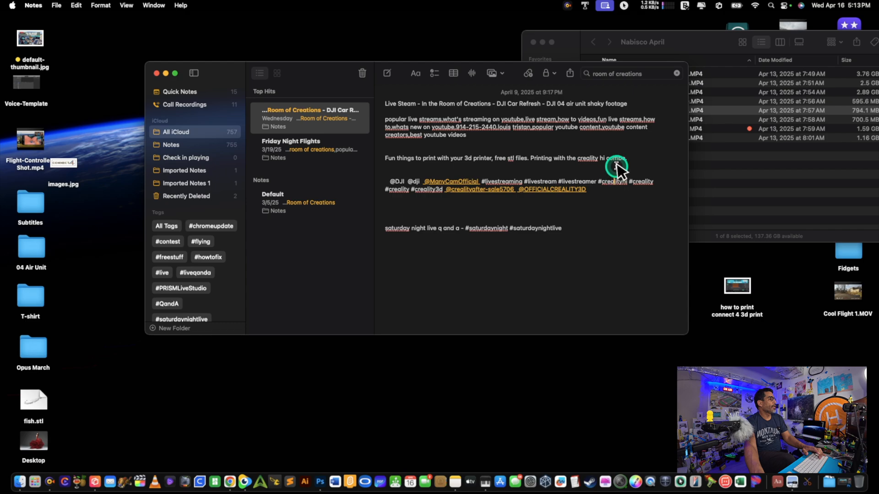
{"action": "left_click_drag", "start_coordinate": [498, 145], "coordinate": [379, 121]}
{"action": "key", "text": "super+c"}
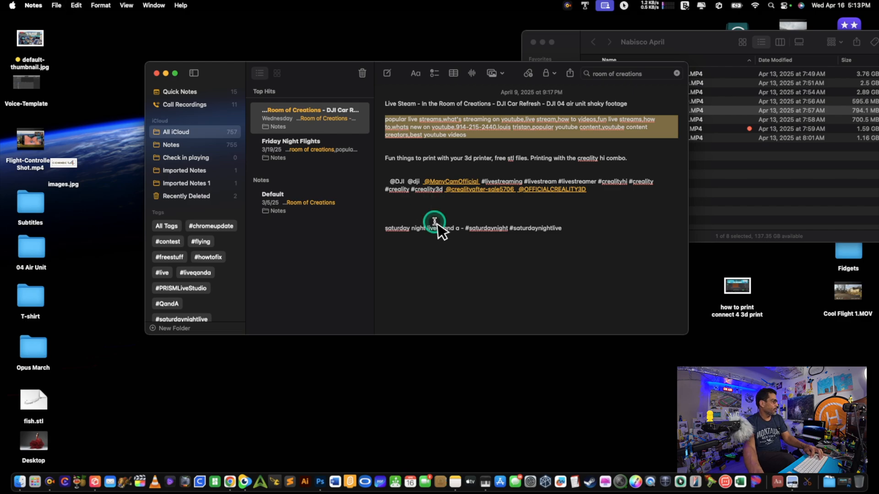
Switch to YouTube Studio in Chrome, paste the copied list into the stream's tags and save the settings
{"action": "left_click", "coordinate": [231, 482]}
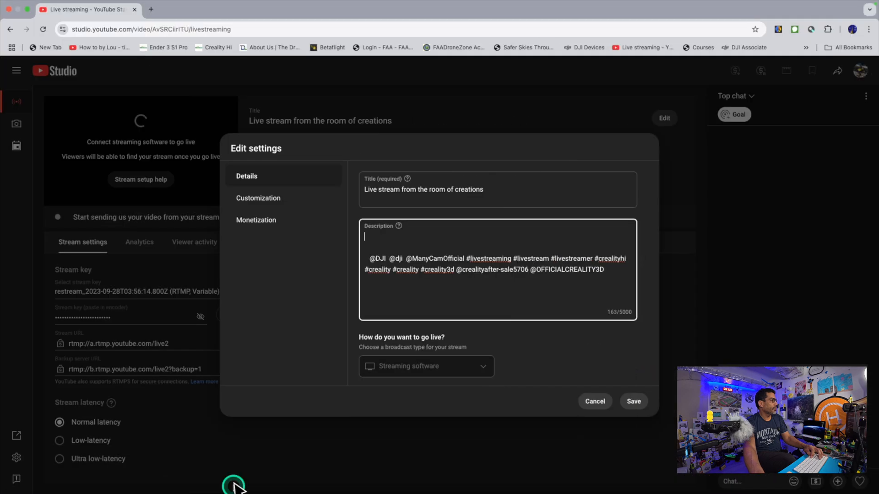
{"action": "scroll", "coordinate": [497, 300], "scroll_direction": "down", "scroll_amount": 3}
{"action": "scroll", "coordinate": [499, 298], "scroll_direction": "down", "scroll_amount": 10}
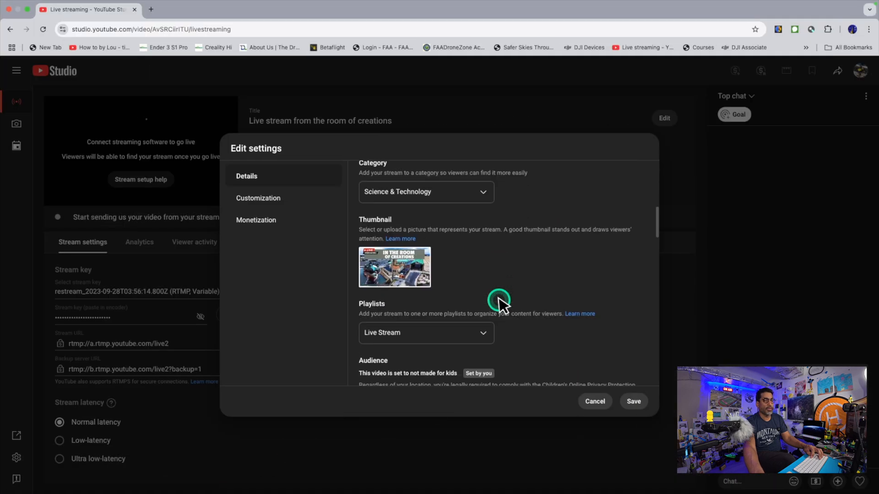
{"action": "scroll", "coordinate": [499, 300], "scroll_direction": "down", "scroll_amount": 8}
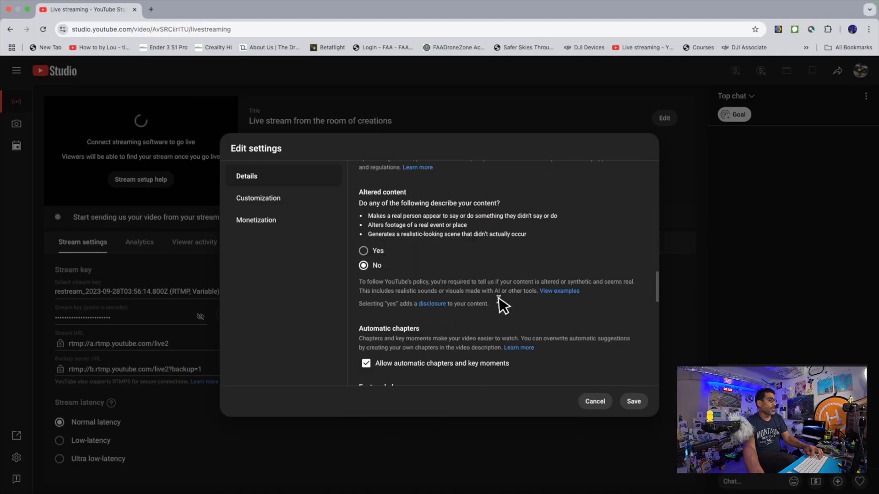
{"action": "left_click", "coordinate": [433, 350]}
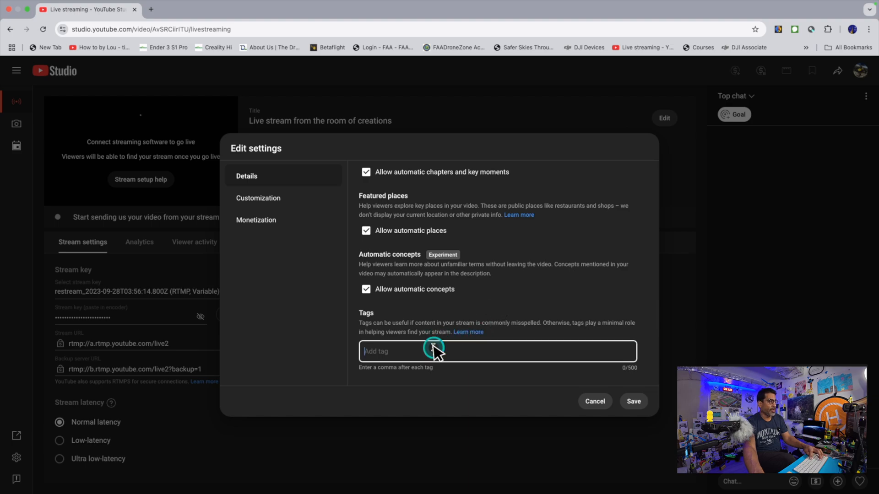
{"action": "key", "text": "super+v"}
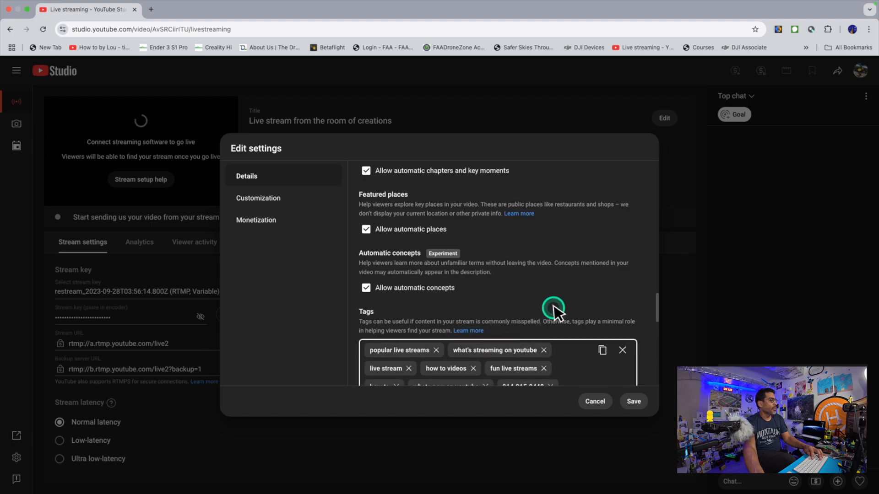
{"action": "scroll", "coordinate": [555, 309], "scroll_direction": "down", "scroll_amount": 3}
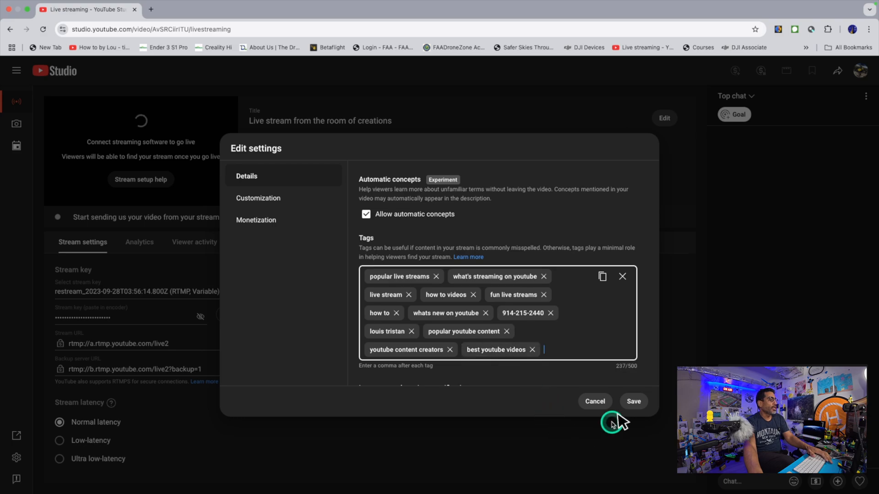
{"action": "left_click", "coordinate": [635, 402]}
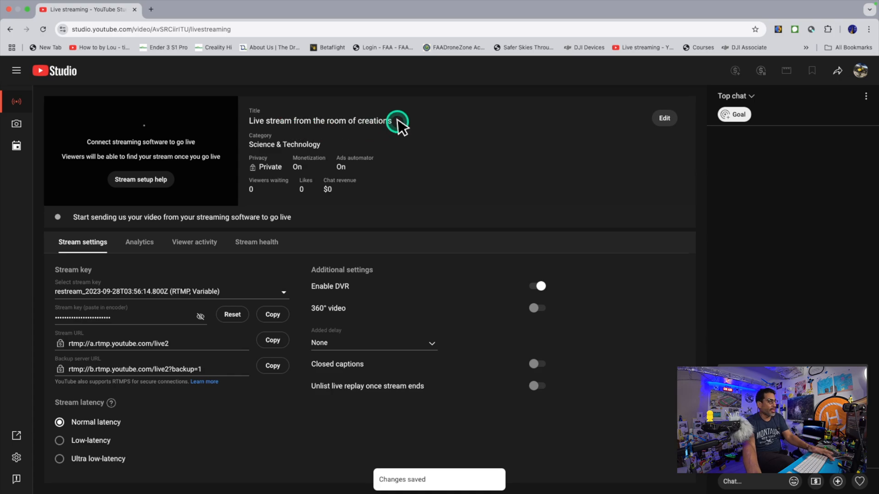
Reopen the stream's details and add "What's a popular live stream, live streaming from the room of creation" above the mentions in the description
{"action": "left_click", "coordinate": [662, 120]}
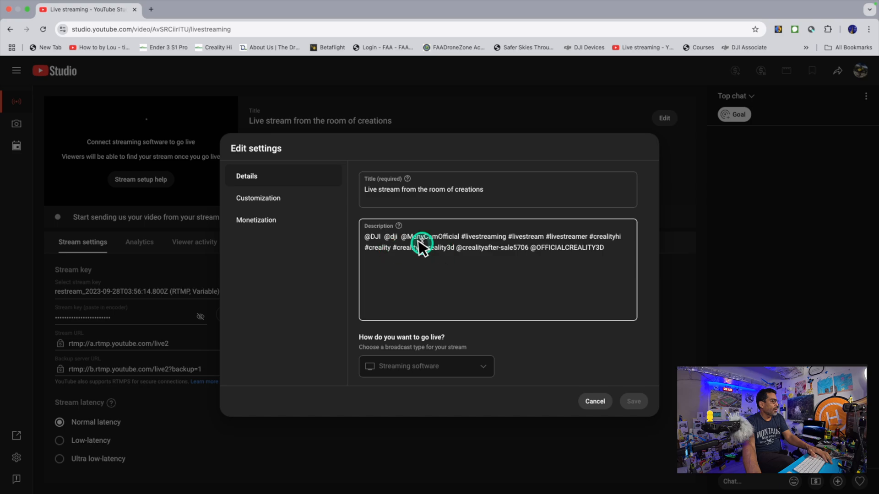
{"action": "left_click", "coordinate": [366, 236]}
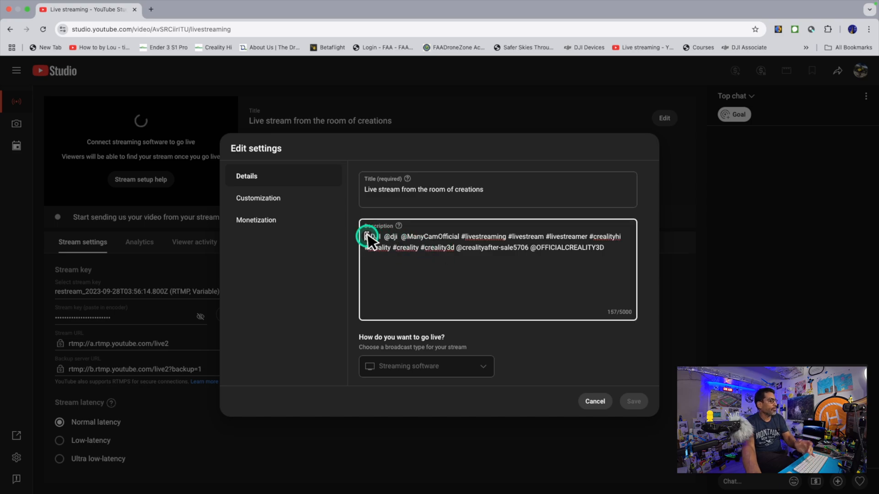
{"action": "key", "text": "Return"}
{"action": "key", "text": "Return"}
{"action": "left_click", "coordinate": [387, 236]}
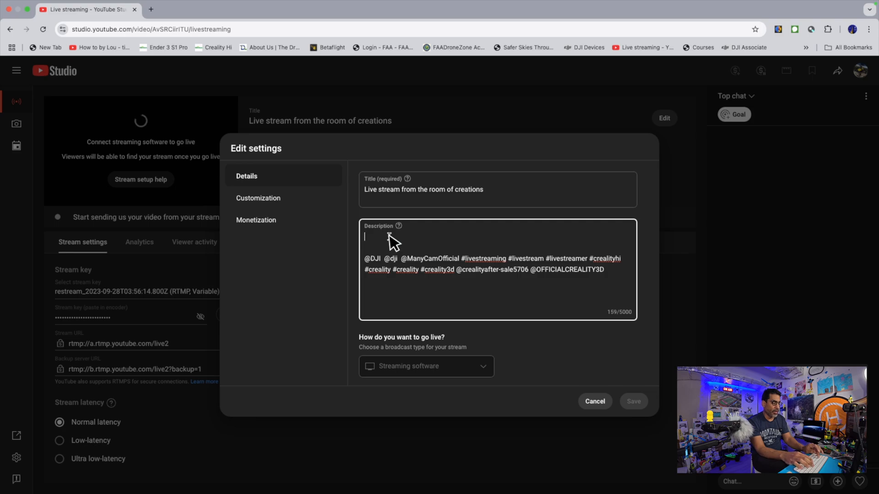
{"action": "type", "text": "Wh"}
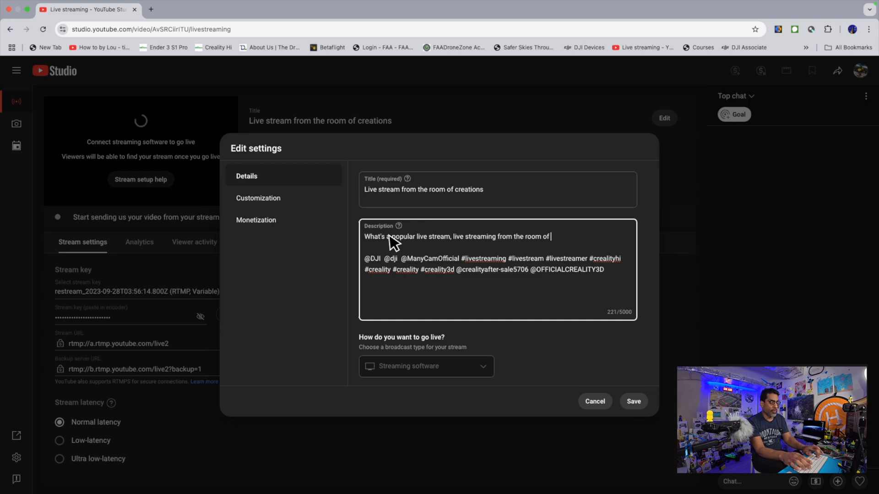
{"action": "type", "text": "creation"}
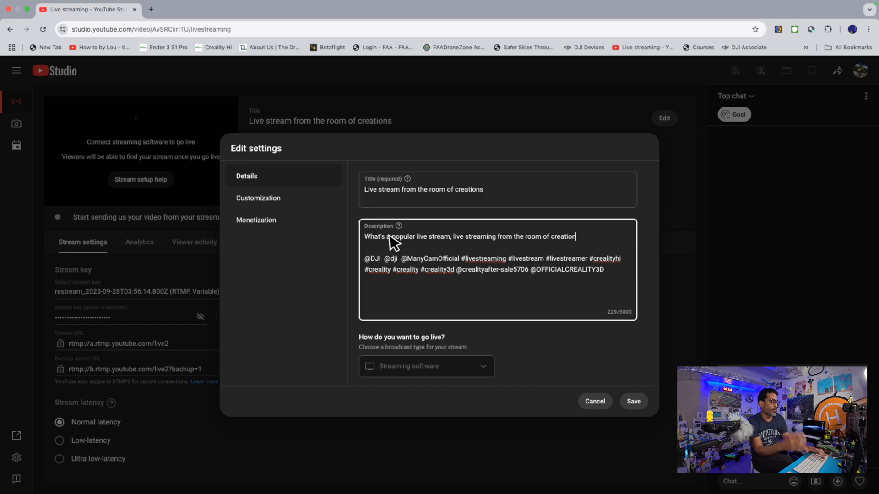
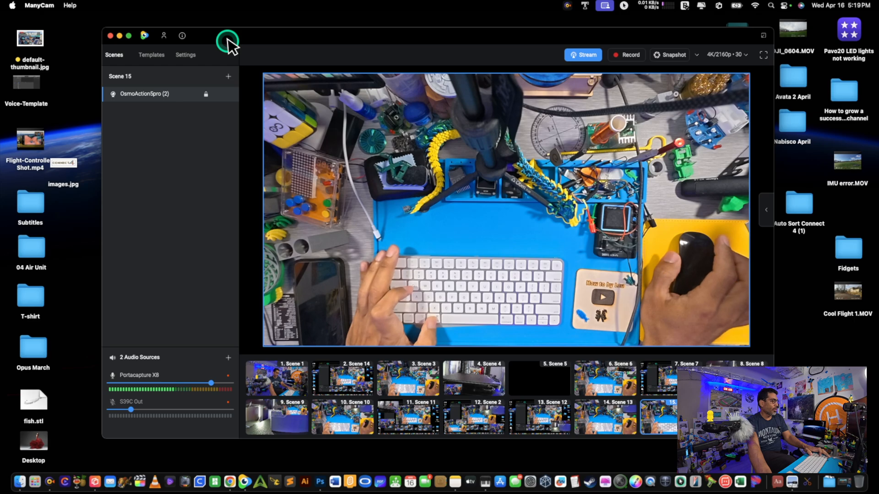
Quit and relaunch ManyCam until Scene 15 shows the overhead desk camera
{"action": "key", "text": "super+q"}
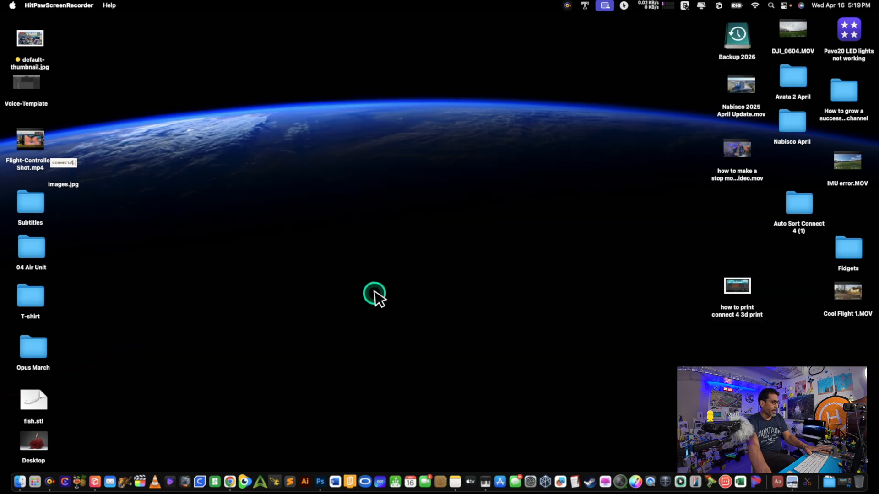
{"action": "left_click", "coordinate": [245, 482]}
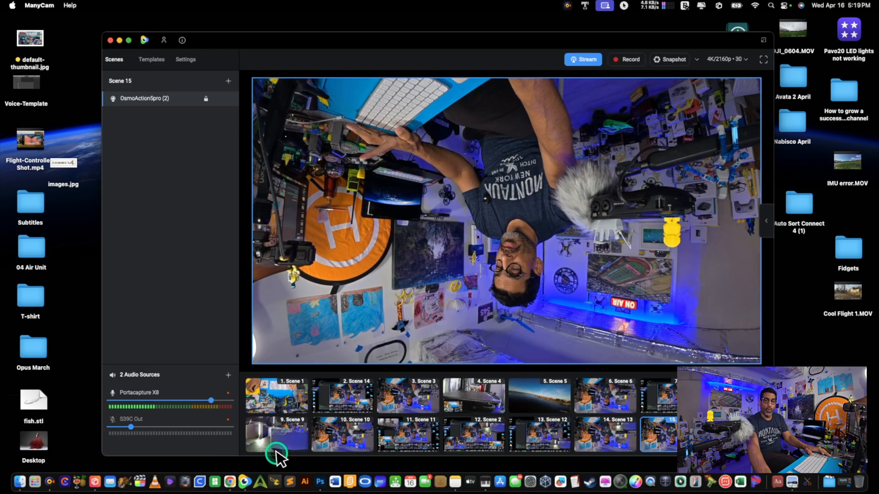
{"action": "mouse_move", "coordinate": [276, 451]}
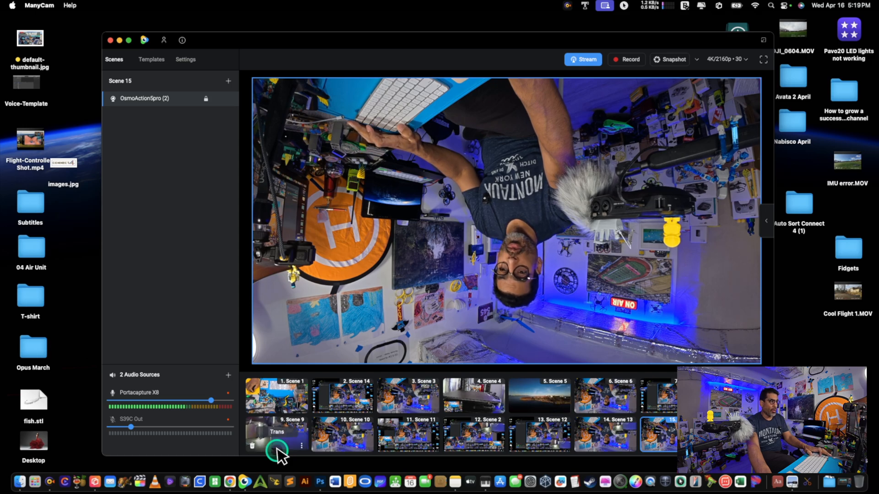
{"action": "key", "text": "super+q"}
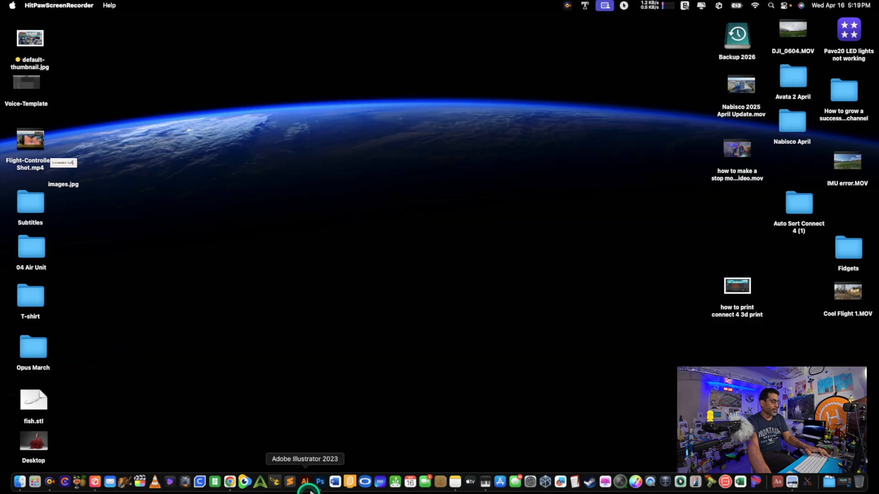
{"action": "left_click", "coordinate": [246, 481]}
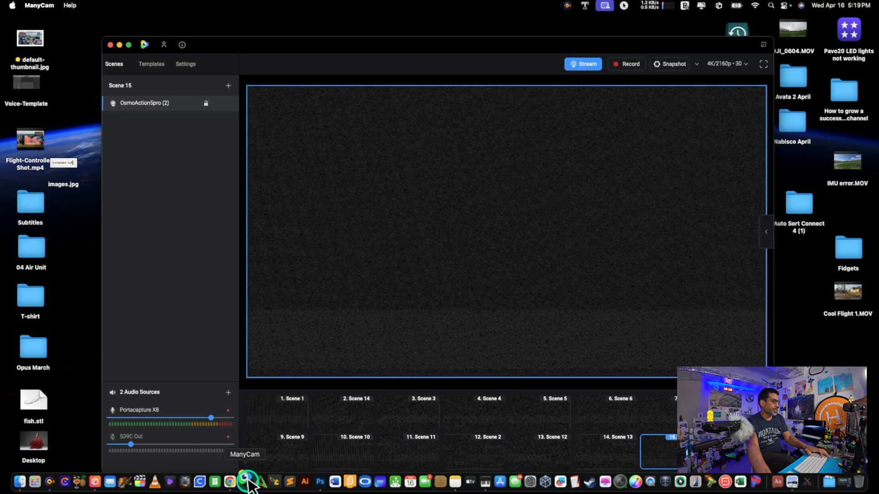
Make Scenes 1, 3, 13 and 15 live in turn to check their camera views
{"action": "left_click", "coordinate": [283, 412]}
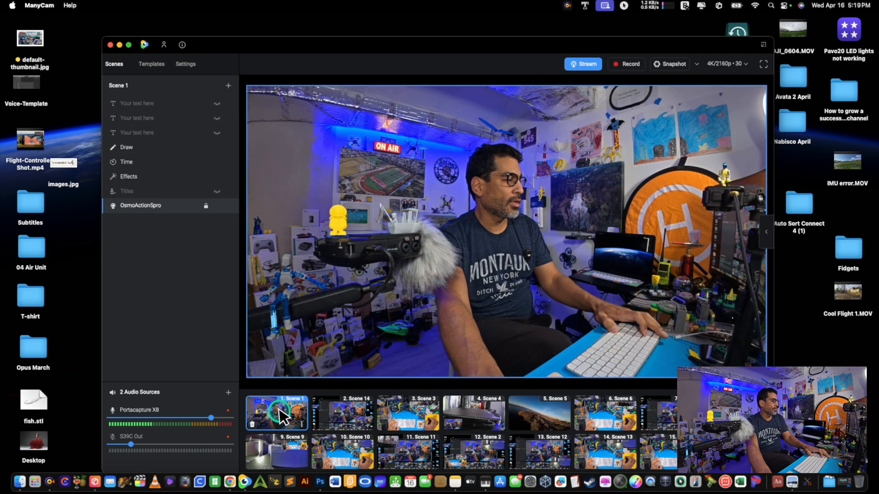
{"action": "left_click", "coordinate": [423, 429]}
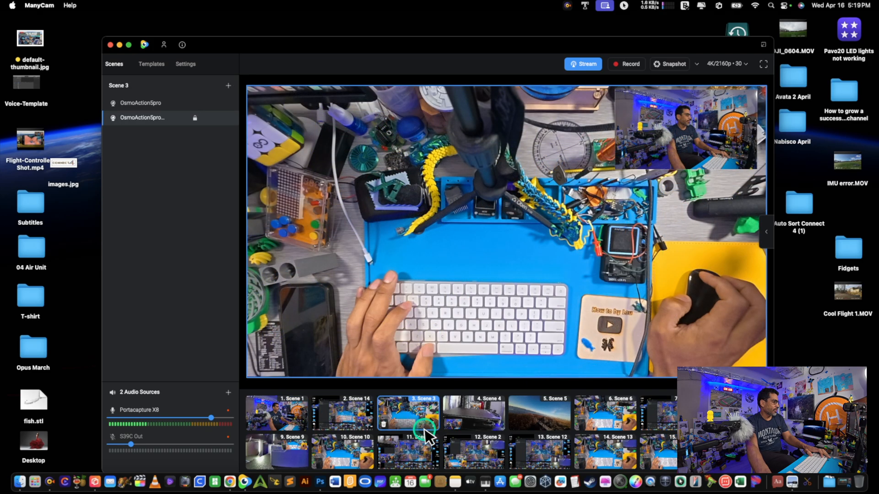
{"action": "left_click", "coordinate": [364, 447]}
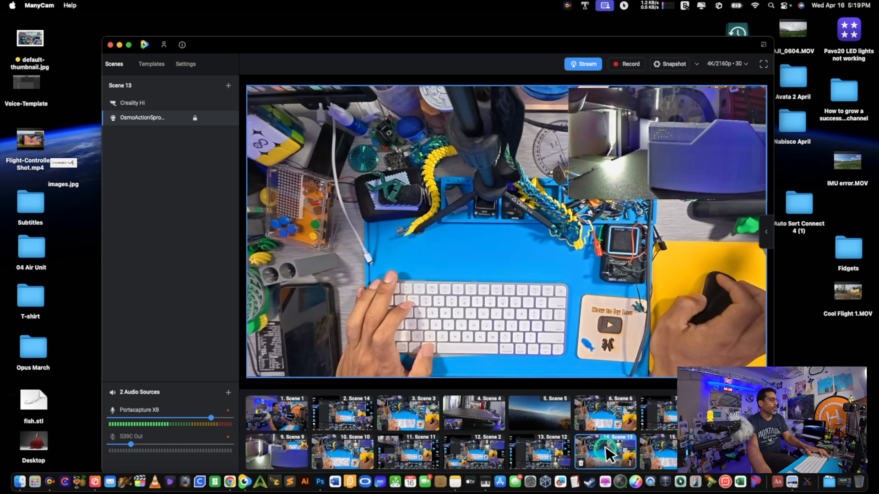
{"action": "left_click", "coordinate": [659, 455]}
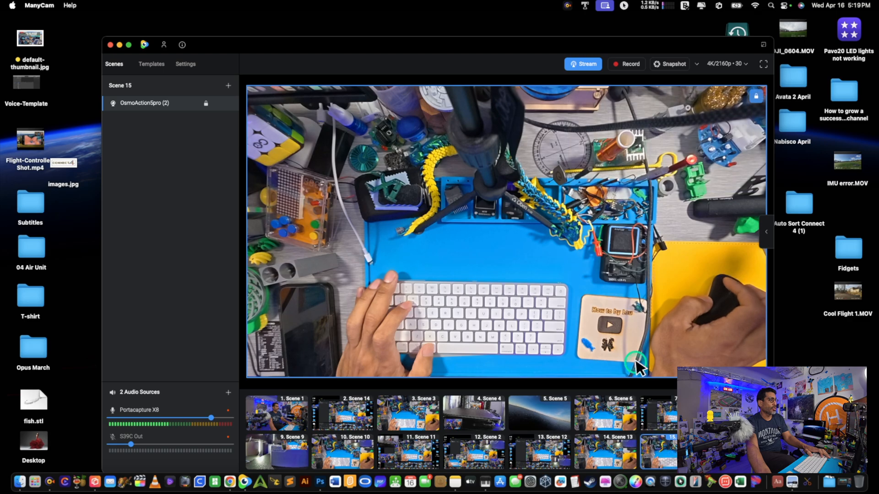
Edit the YouTube entry in the stream configuration, set its privacy status to Public and save
{"action": "left_click", "coordinate": [585, 64]}
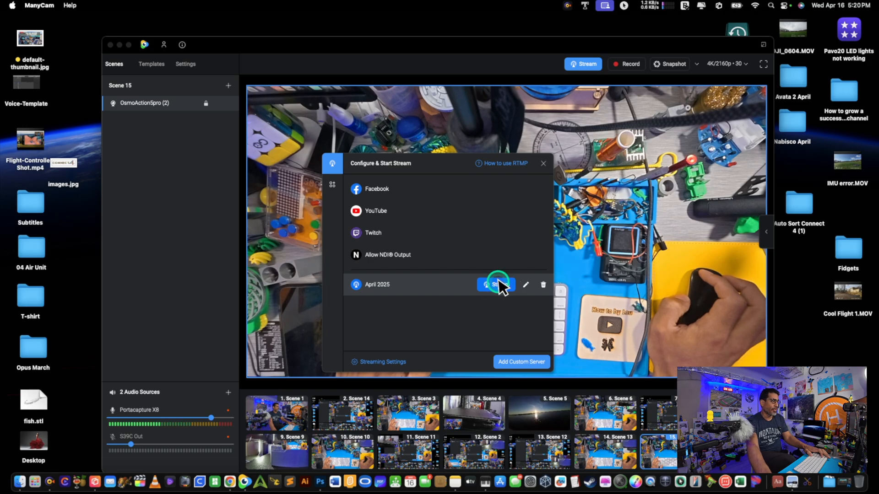
{"action": "mouse_move", "coordinate": [490, 212]}
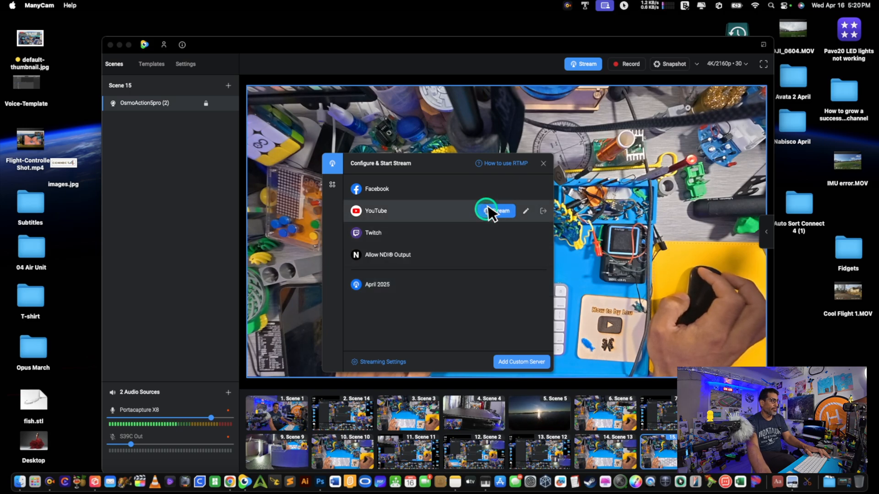
{"action": "left_click", "coordinate": [526, 211]}
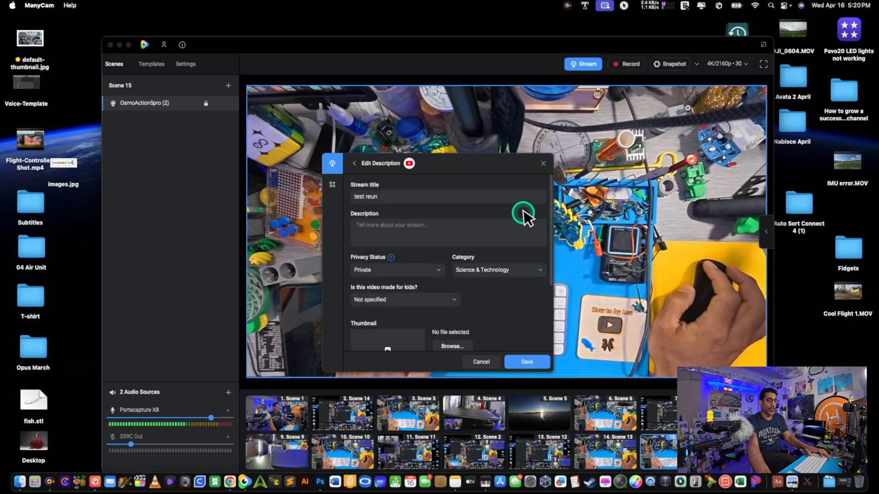
{"action": "left_click", "coordinate": [410, 271]}
{"action": "left_click", "coordinate": [408, 262]}
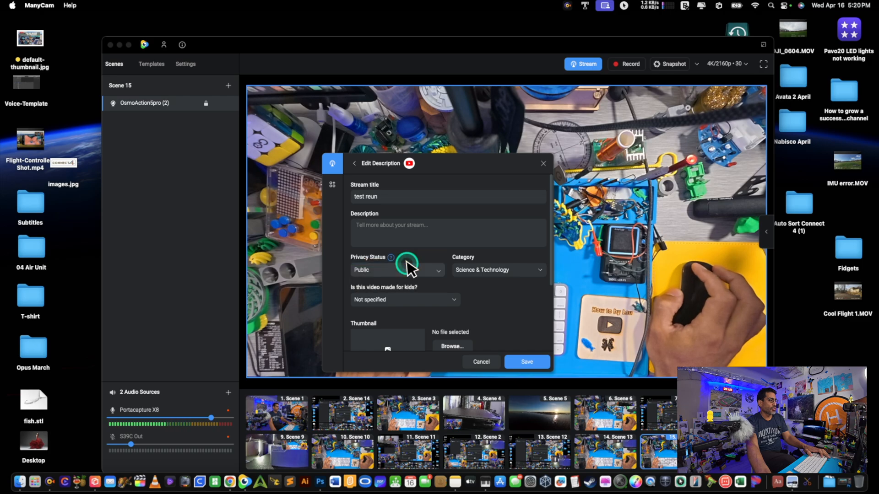
{"action": "left_click", "coordinate": [422, 227]}
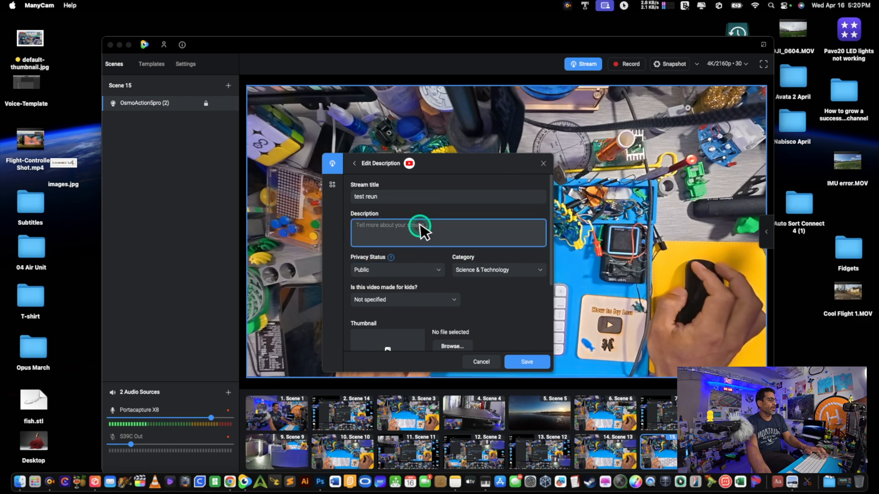
{"action": "left_click", "coordinate": [527, 363]}
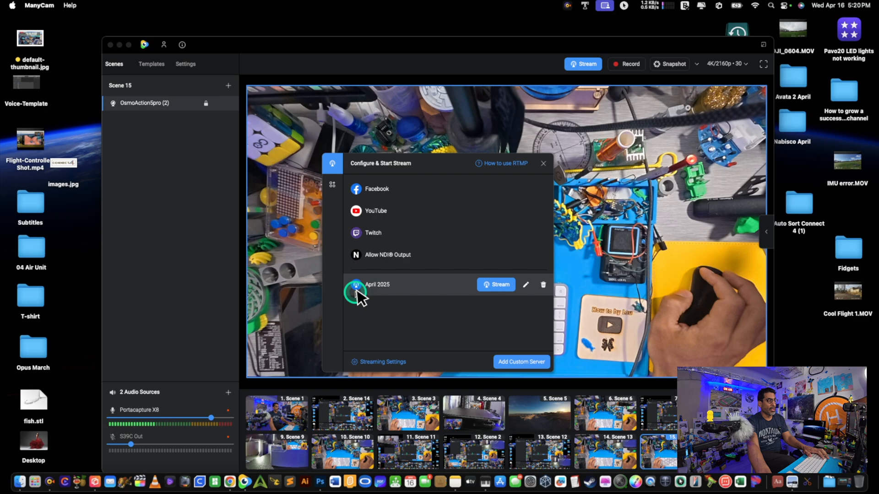
Start streaming to the April 2025 custom server and switch to YouTube Studio in Chrome to check the live preview
{"action": "left_click", "coordinate": [502, 286]}
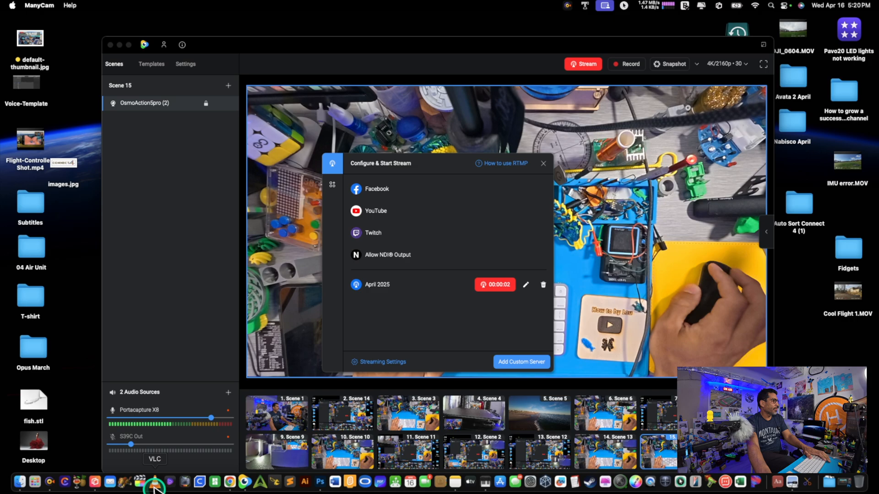
{"action": "left_click", "coordinate": [230, 481]}
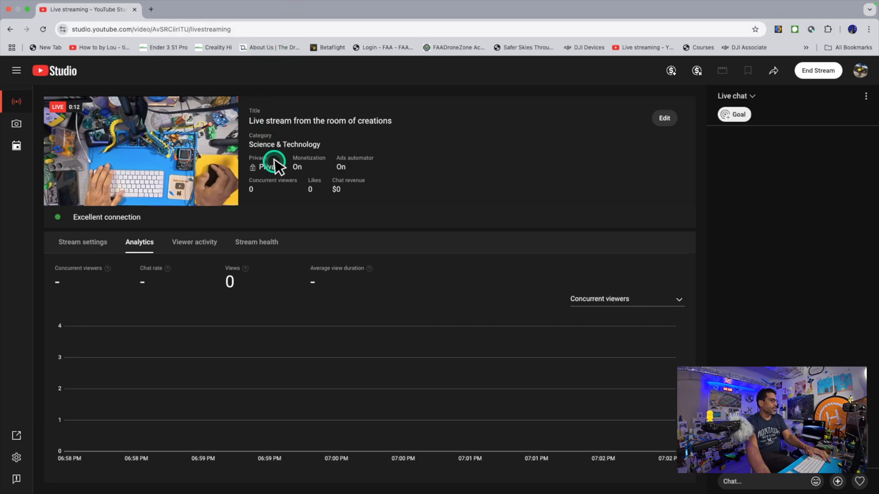
Return to ManyCam, move its main window off this display and close the stream configuration dialog
{"action": "key", "text": "ctrl+Up"}
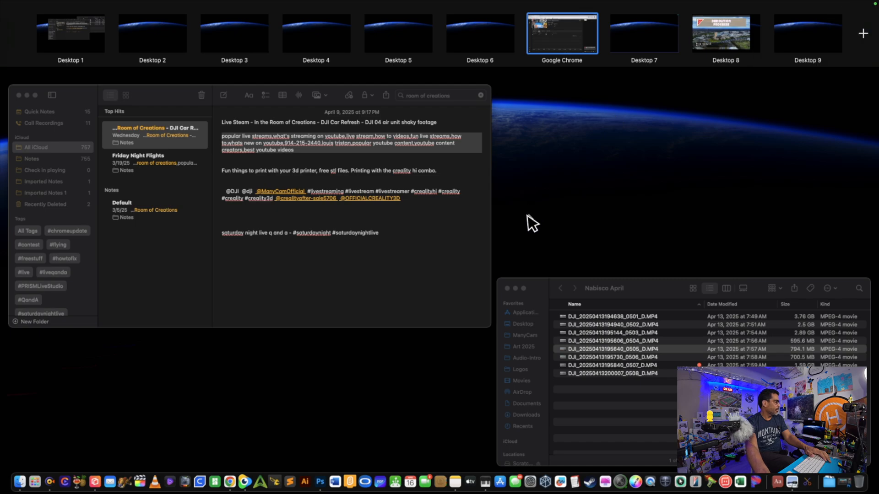
{"action": "left_click", "coordinate": [245, 481]}
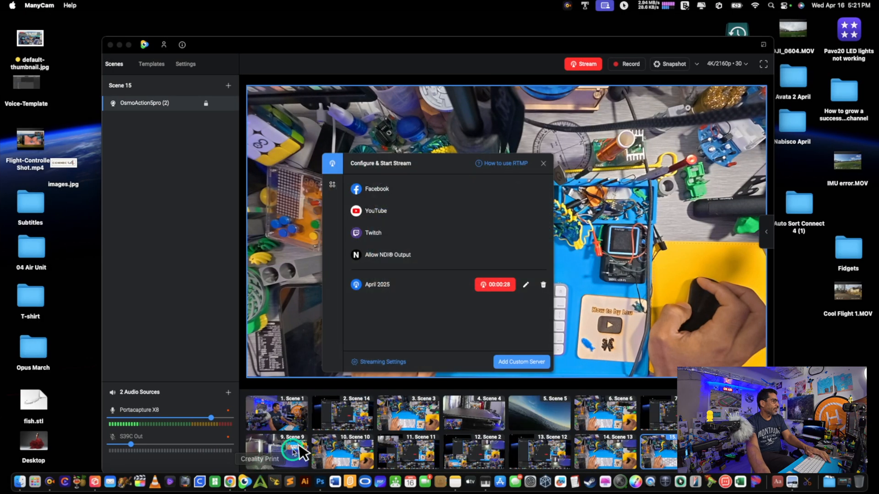
{"action": "left_click_drag", "start_coordinate": [463, 44], "coordinate": [0, 254]}
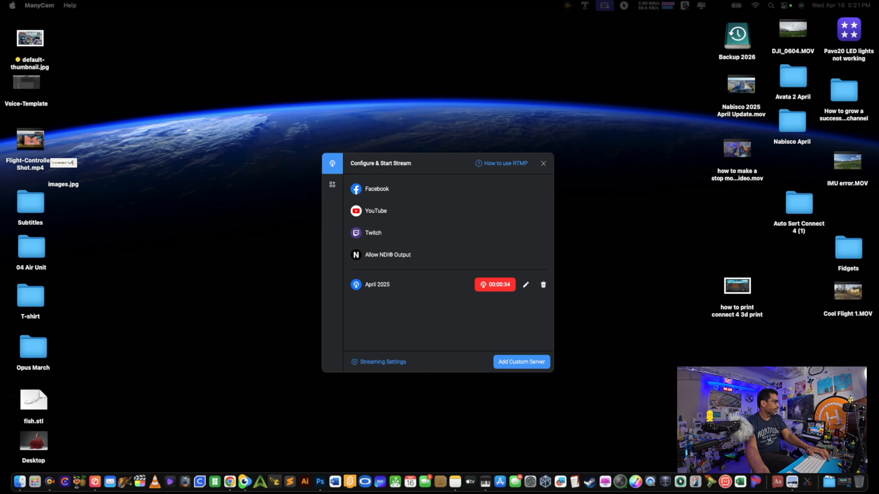
{"action": "left_click", "coordinate": [543, 163]}
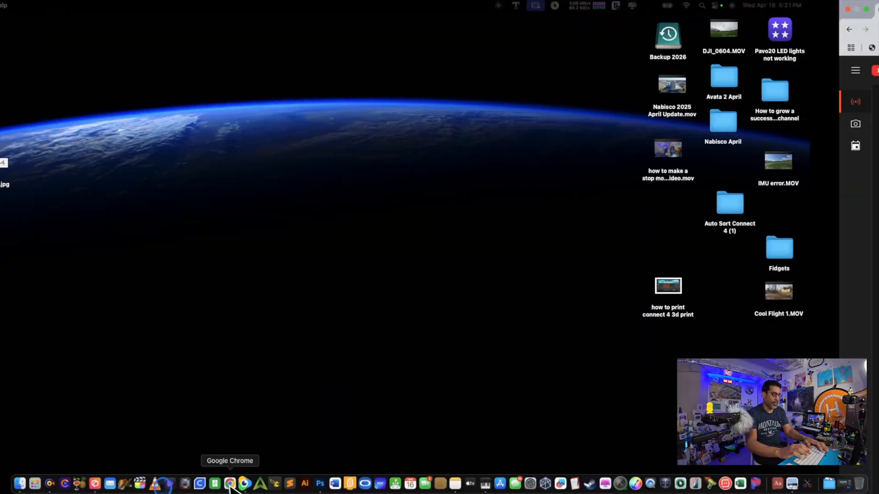
Switch to Chrome, open YouTube in a new window and go to the channel's YouTube Studio dashboard
{"action": "left_click", "coordinate": [229, 480]}
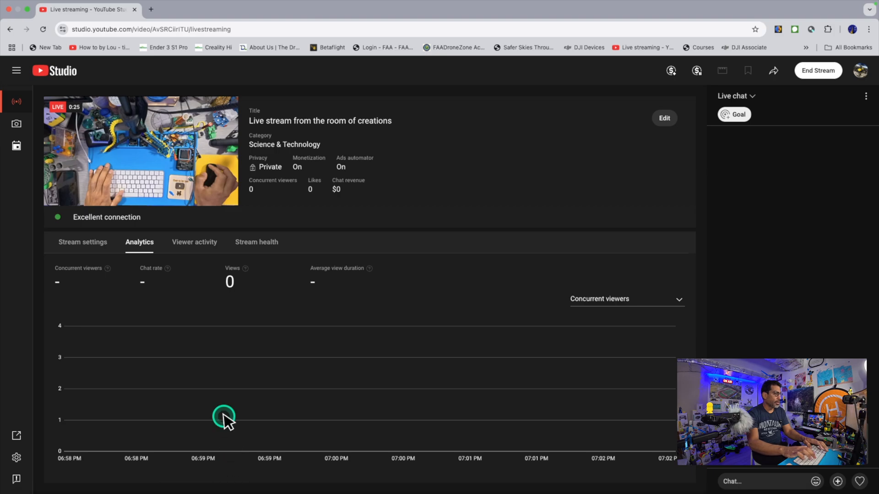
{"action": "key", "text": "super+n"}
{"action": "type", "text": "youtube.com"}
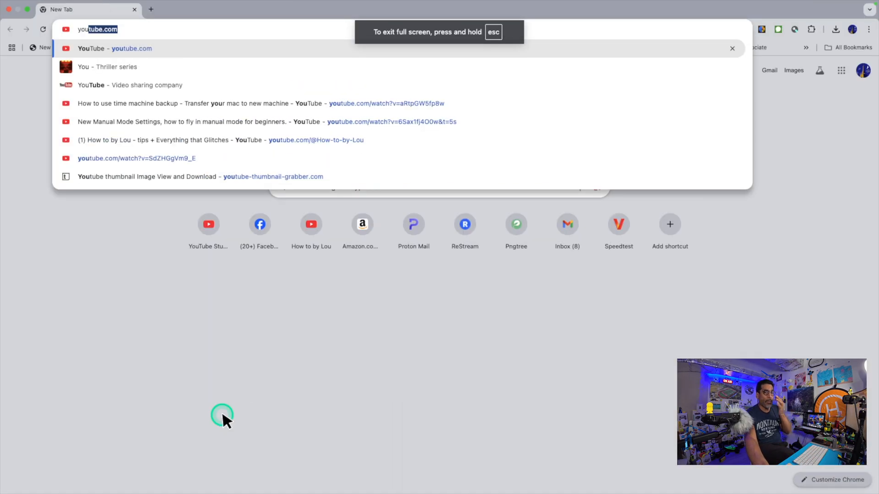
{"action": "key", "text": "Return"}
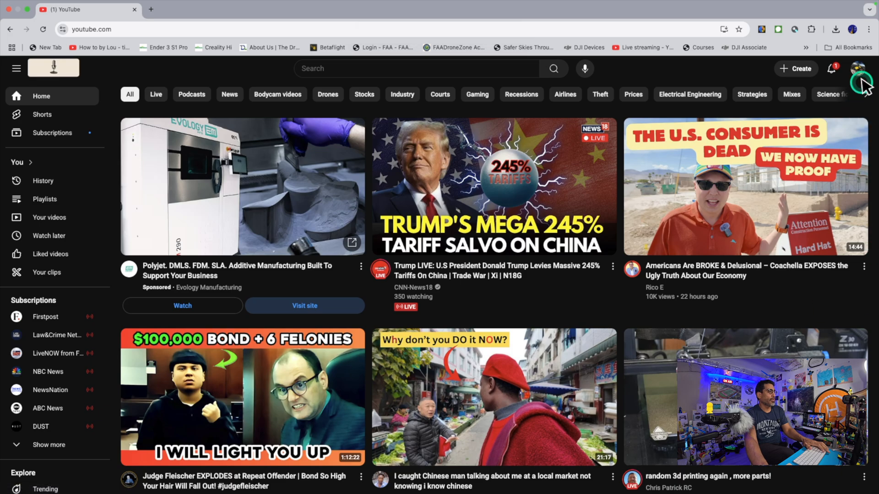
{"action": "left_click", "coordinate": [859, 69]}
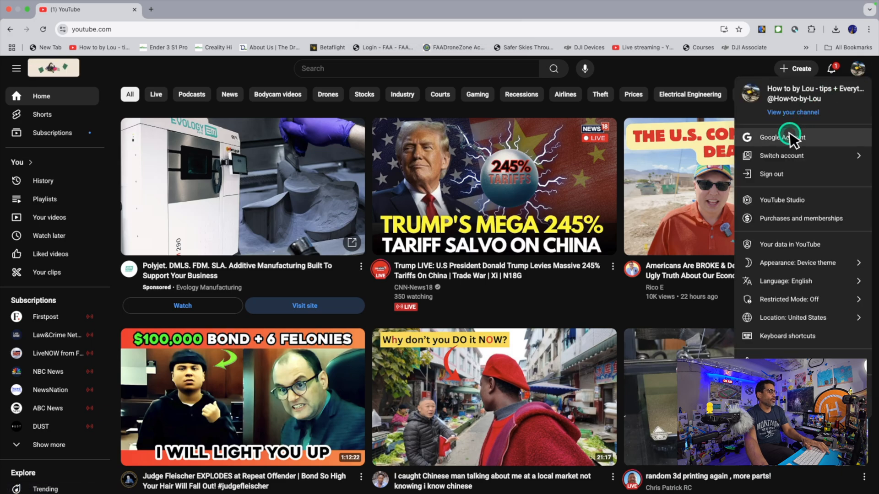
{"action": "left_click", "coordinate": [795, 201]}
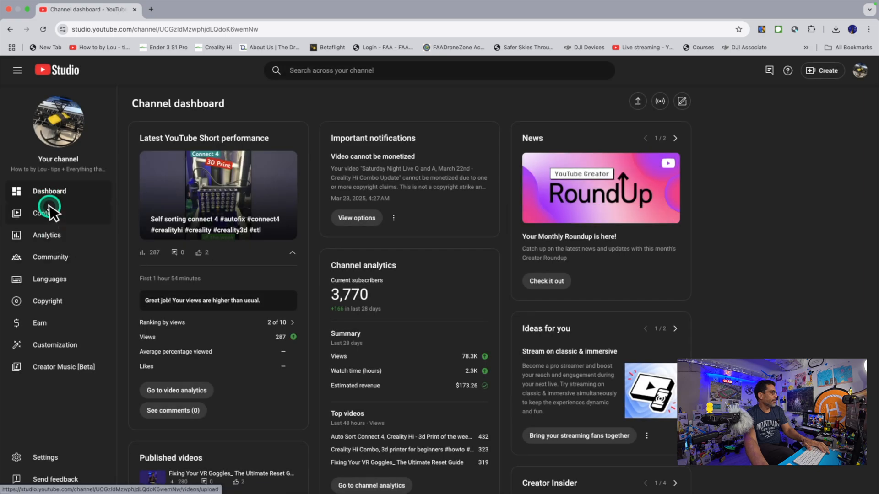
Open the details of "Live stream from the room of creations" from the channel's live content and follow its video link
{"action": "left_click", "coordinate": [47, 213]}
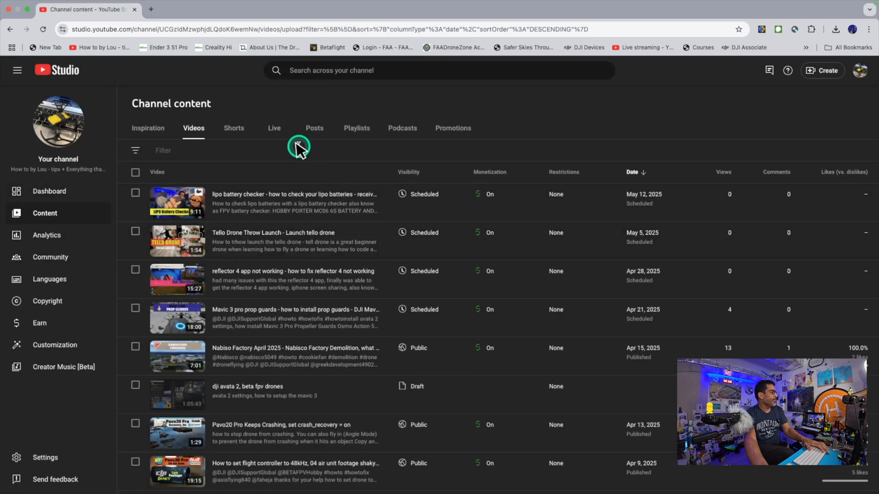
{"action": "left_click", "coordinate": [275, 129]}
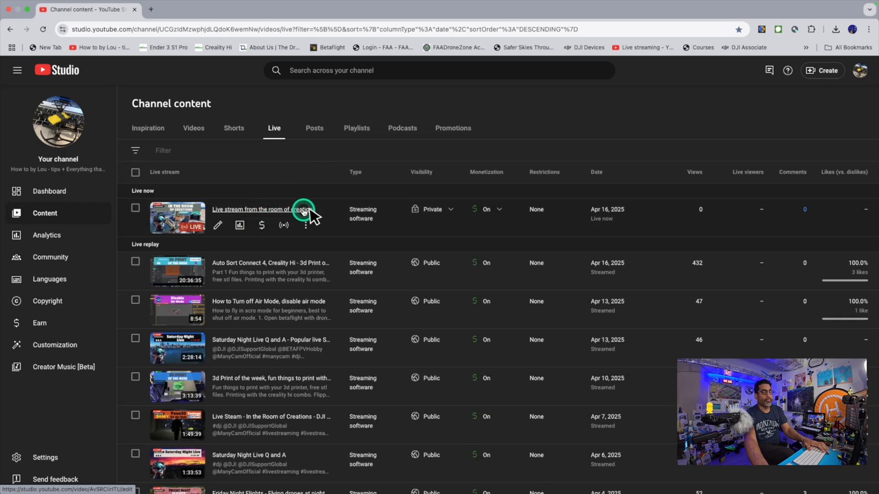
{"action": "left_click", "coordinate": [252, 210]}
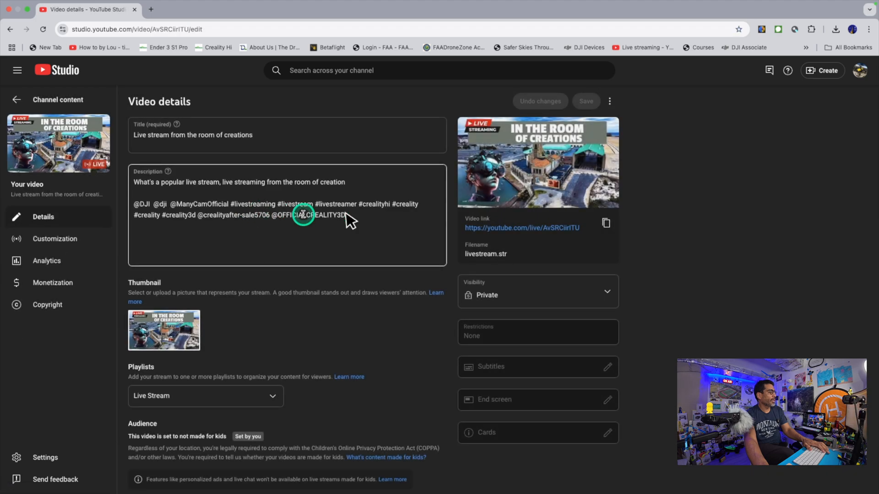
{"action": "left_click", "coordinate": [509, 225]}
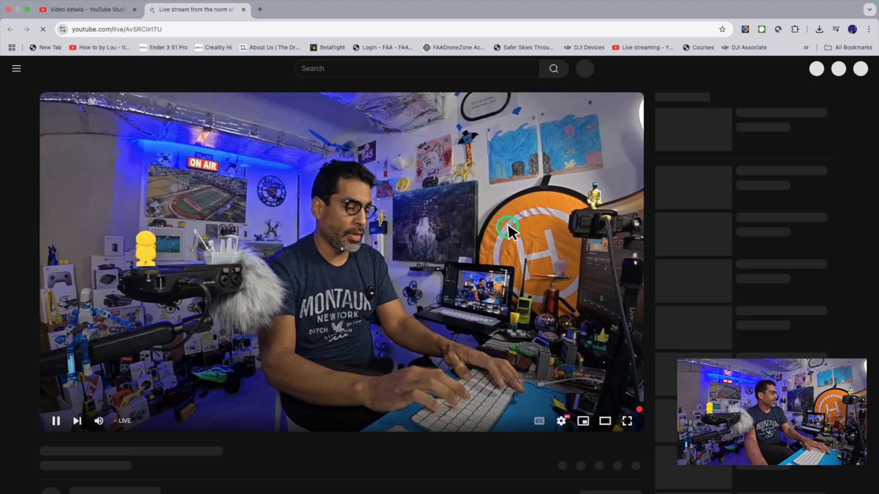
Pause, resume and pause the live stream's playback on its watch page to check the broadcast
{"action": "left_click", "coordinate": [58, 420]}
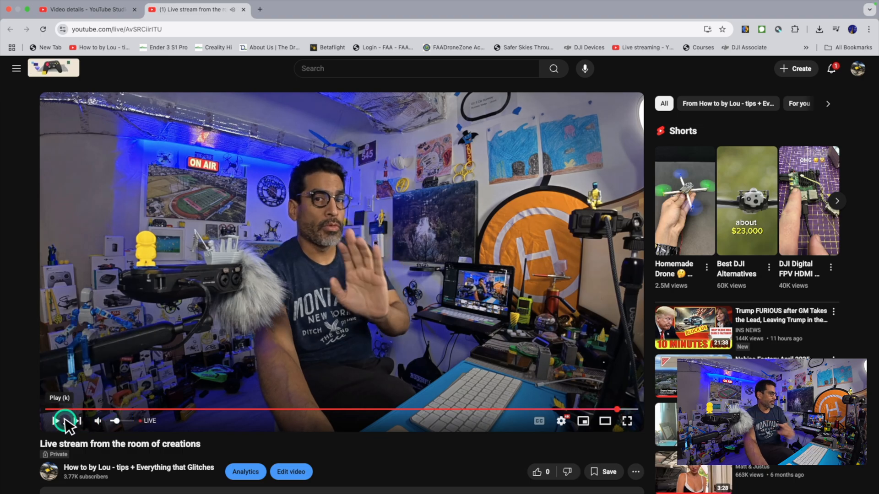
{"action": "left_click", "coordinate": [58, 420]}
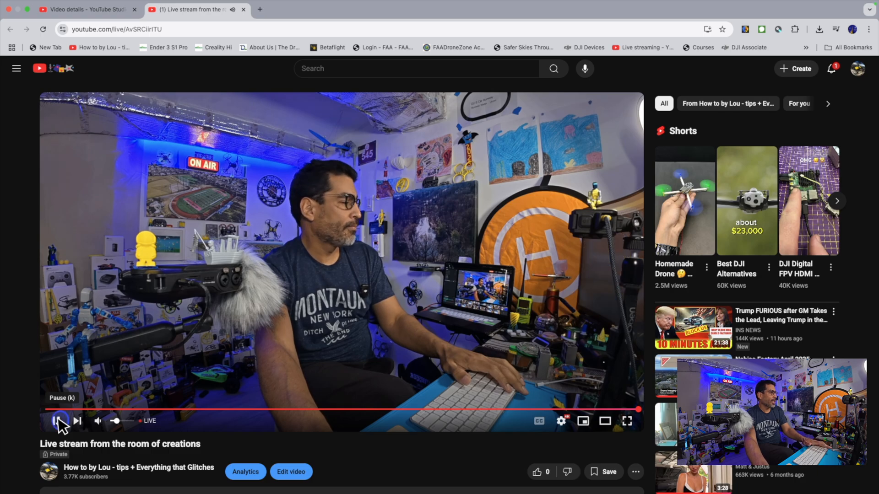
{"action": "left_click", "coordinate": [58, 421]}
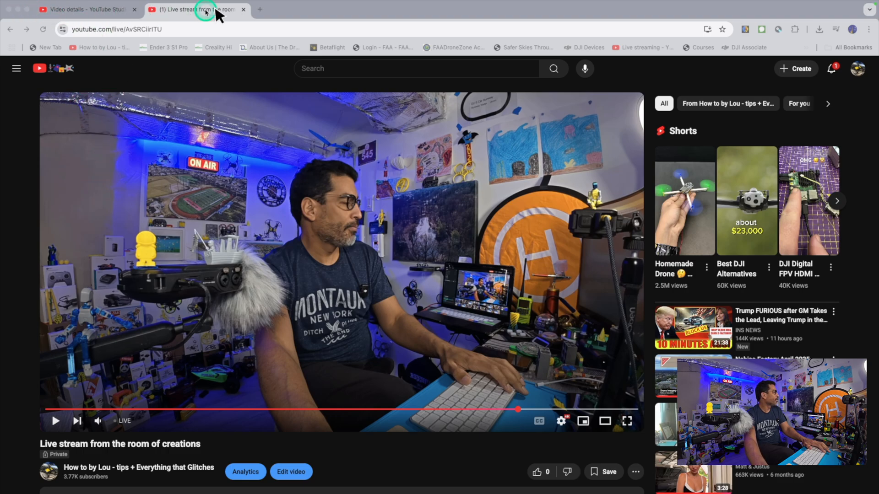
Take the Chrome window with the live stream out of full screen and close it
{"action": "left_click", "coordinate": [288, 11]}
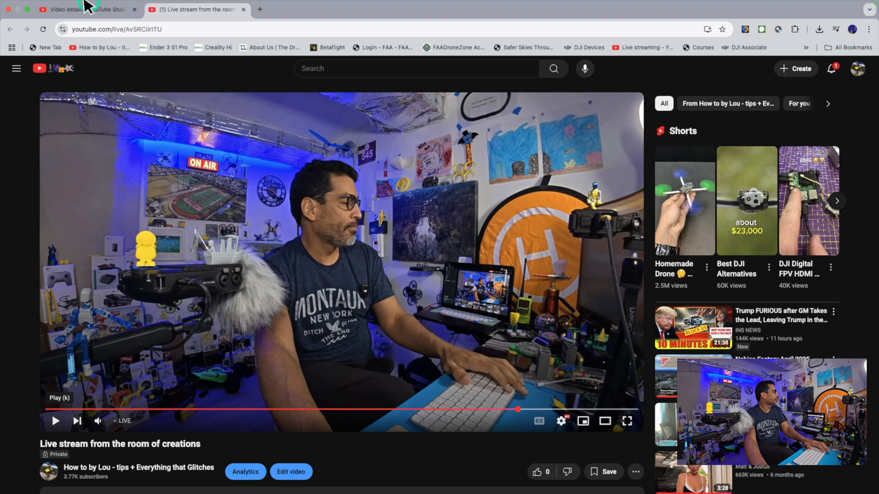
{"action": "left_click", "coordinate": [27, 10]}
{"action": "left_click", "coordinate": [58, 31]}
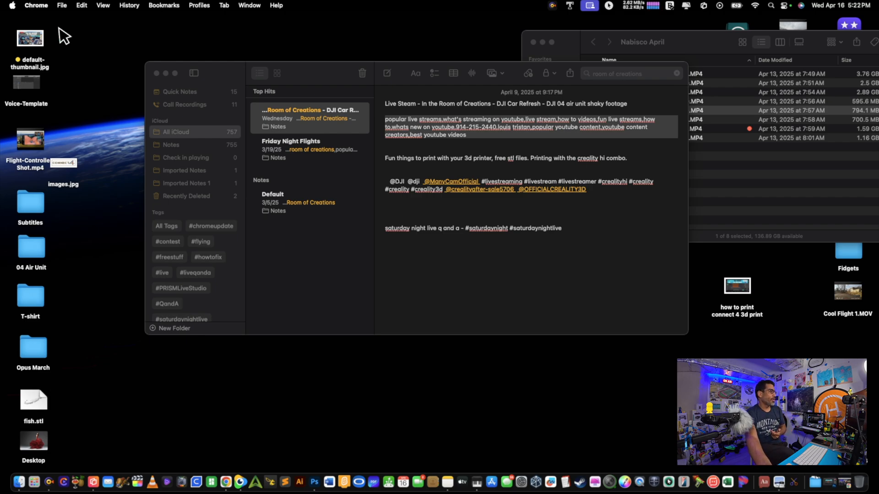
Close the open note window and the Nabisco April folder window
{"action": "left_click", "coordinate": [157, 73]}
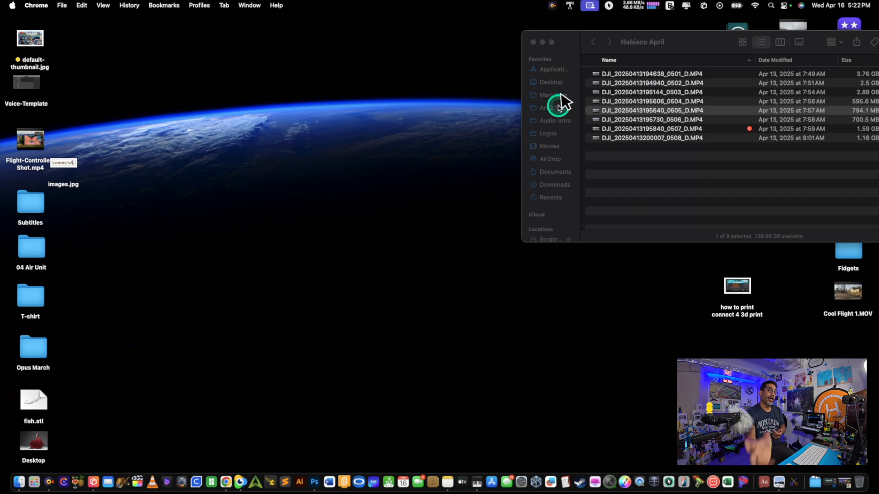
{"action": "left_click", "coordinate": [534, 43]}
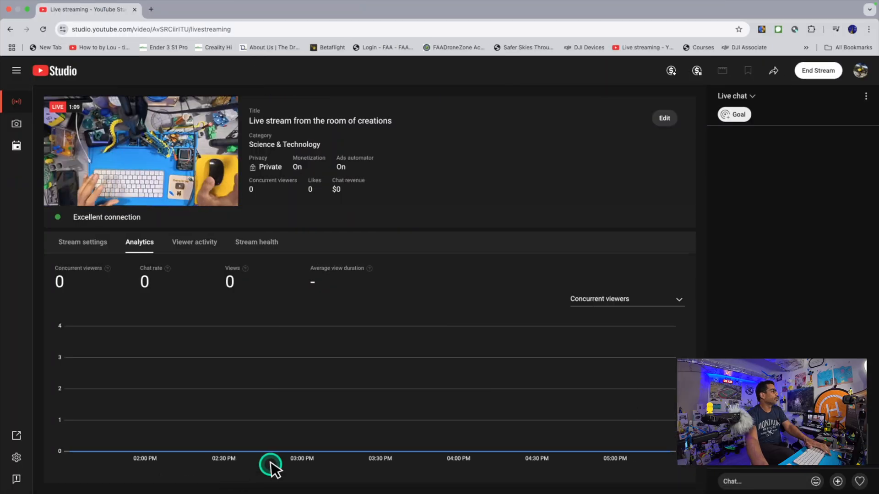
Return to the full-screen Chrome window, open the YouTube channel in a new window and go to its YouTube Studio dashboard
{"action": "mouse_move", "coordinate": [877, 0]}
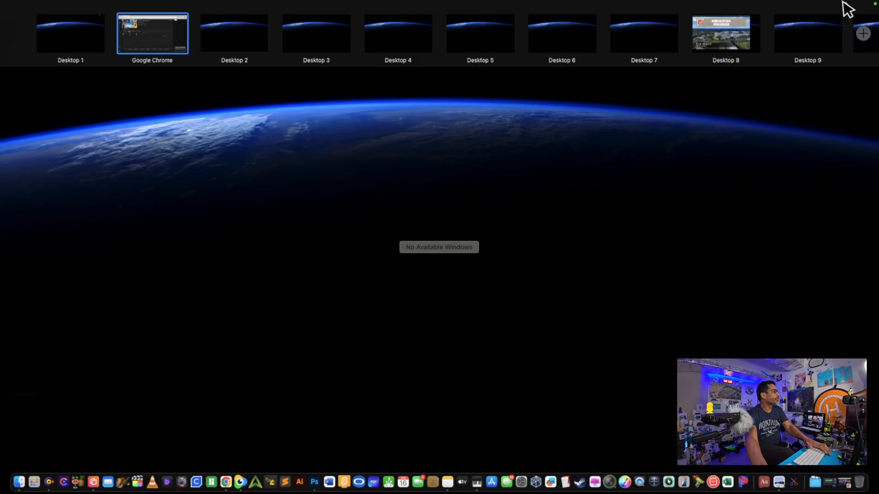
{"action": "left_click", "coordinate": [167, 42]}
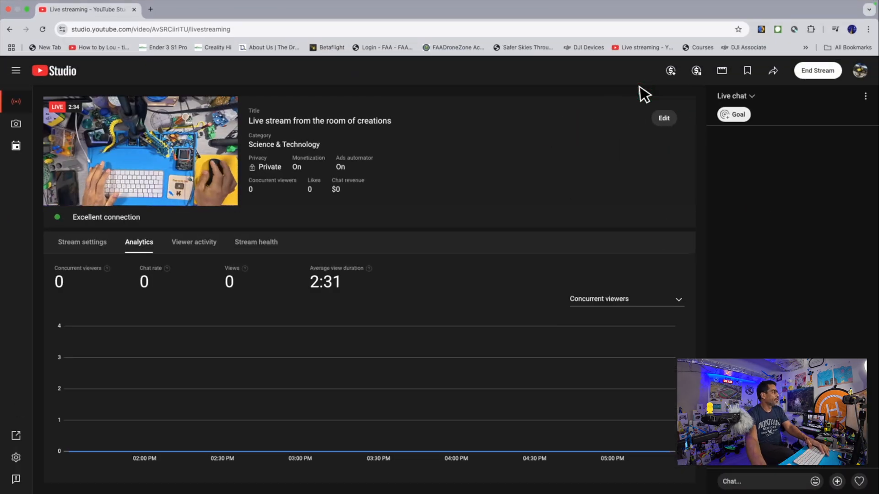
{"action": "key", "text": "super+n"}
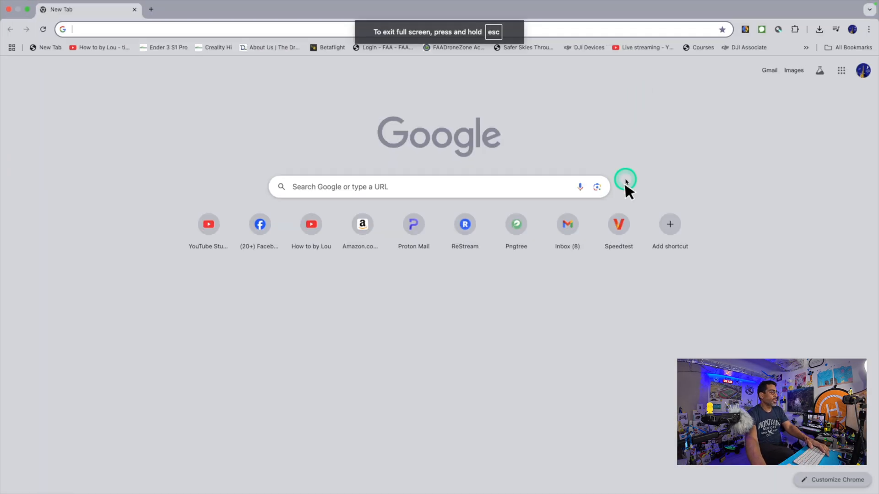
{"action": "left_click", "coordinate": [311, 224]}
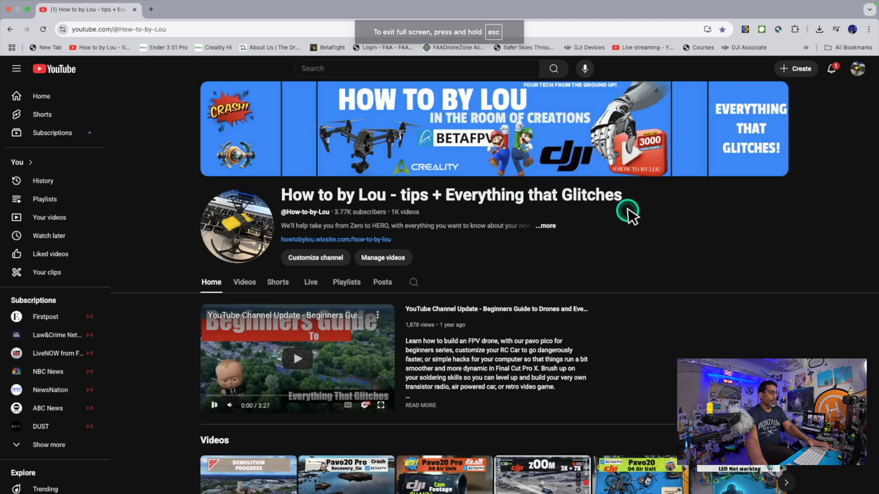
{"action": "left_click", "coordinate": [854, 71]}
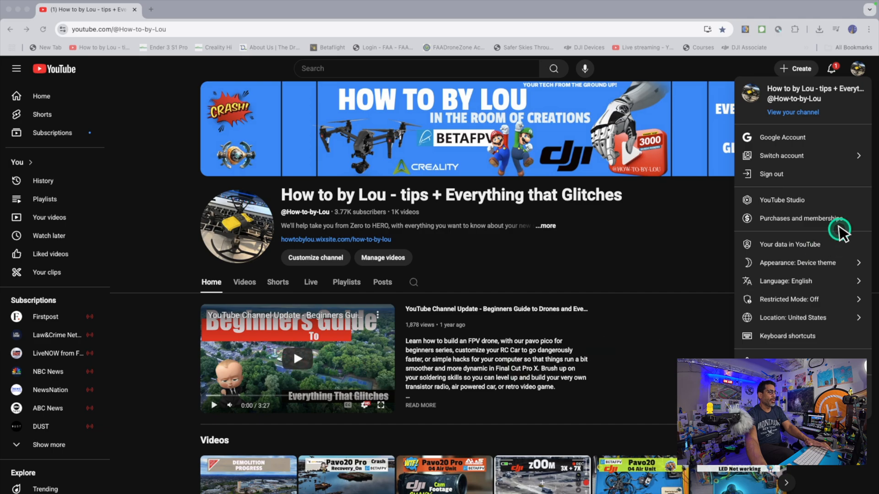
{"action": "left_click", "coordinate": [804, 201]}
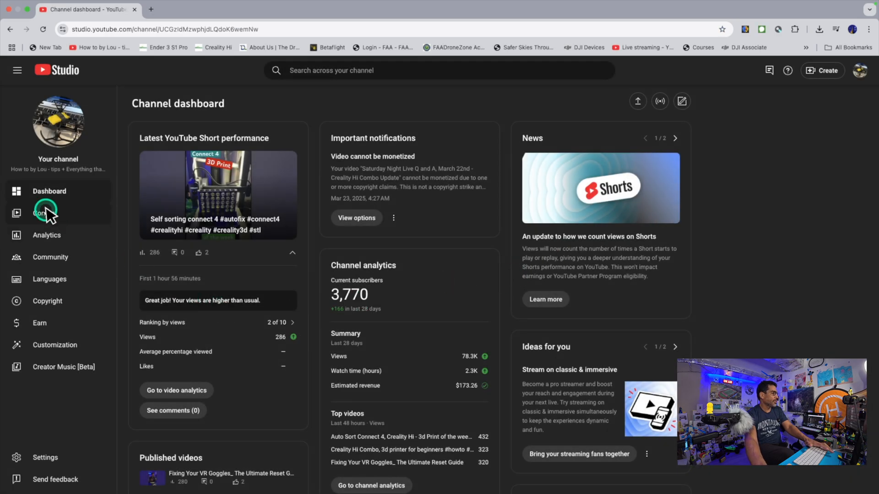
Find "Live stream from the room of creations" in the channel's live content, open its details and follow its video link
{"action": "left_click", "coordinate": [44, 213]}
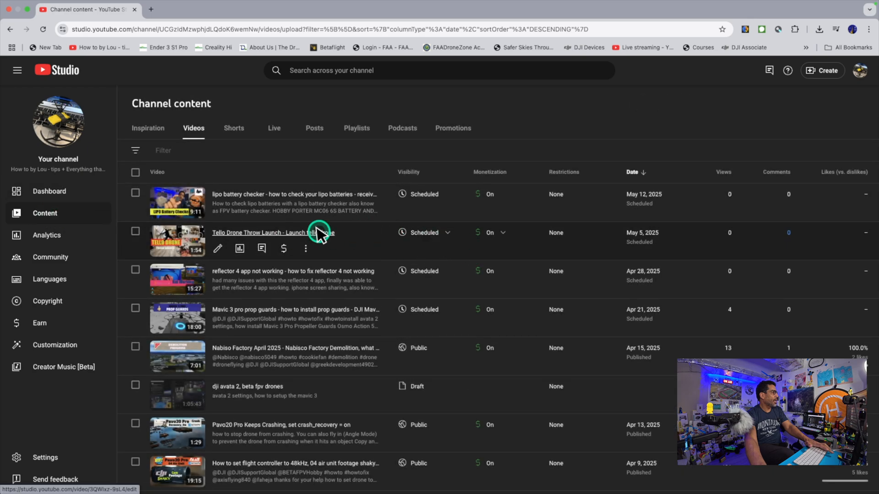
{"action": "left_click", "coordinate": [274, 129]}
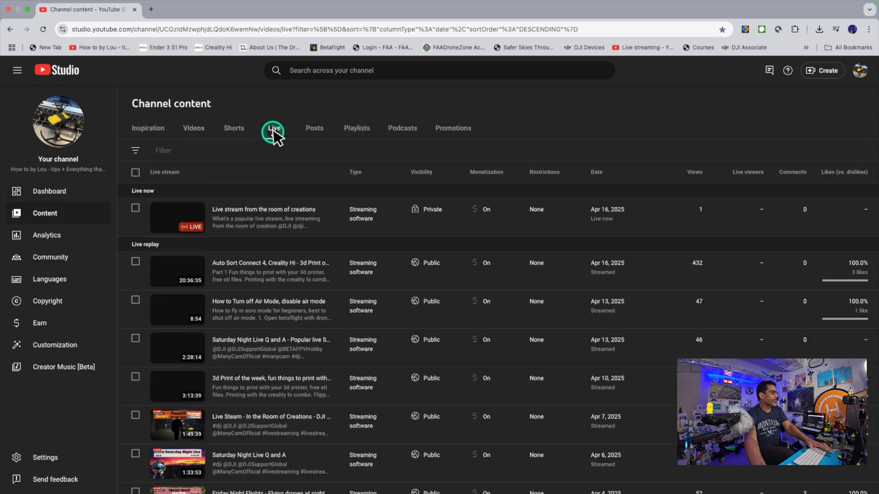
{"action": "left_click", "coordinate": [268, 209]}
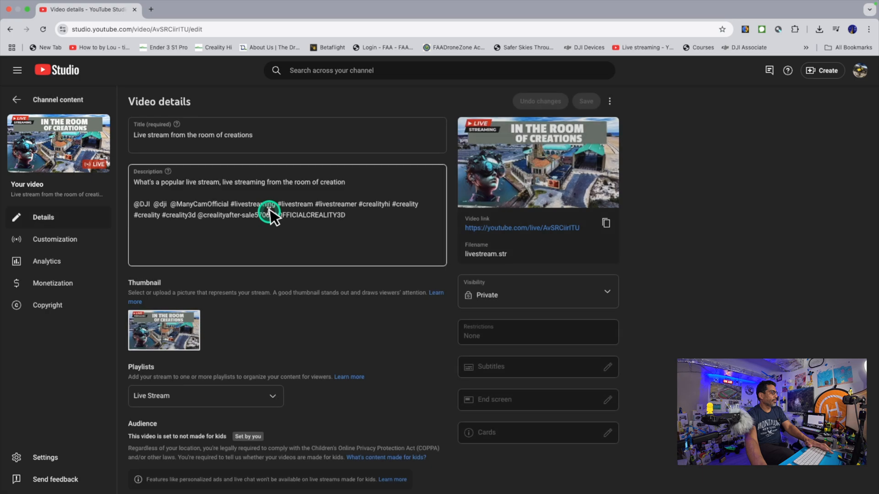
{"action": "left_click", "coordinate": [539, 227]}
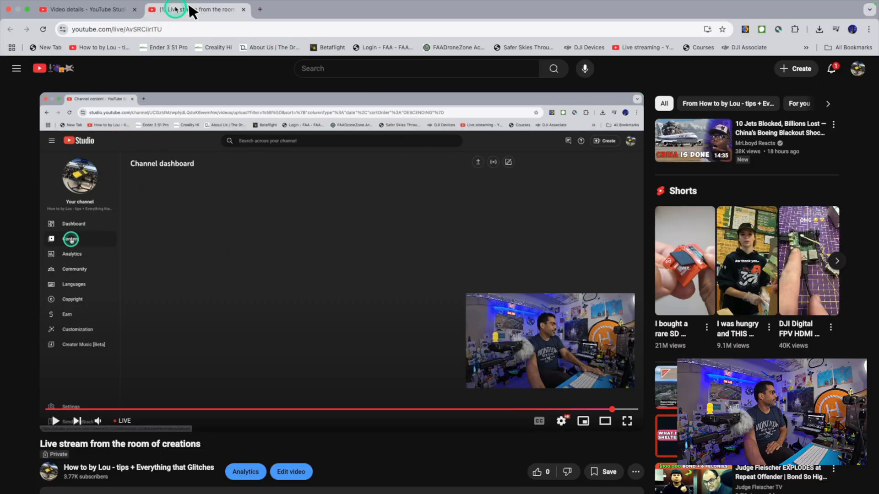
Close the stream's watch page, its video details page and the YouTube Studio live streaming window
{"action": "left_click", "coordinate": [243, 9]}
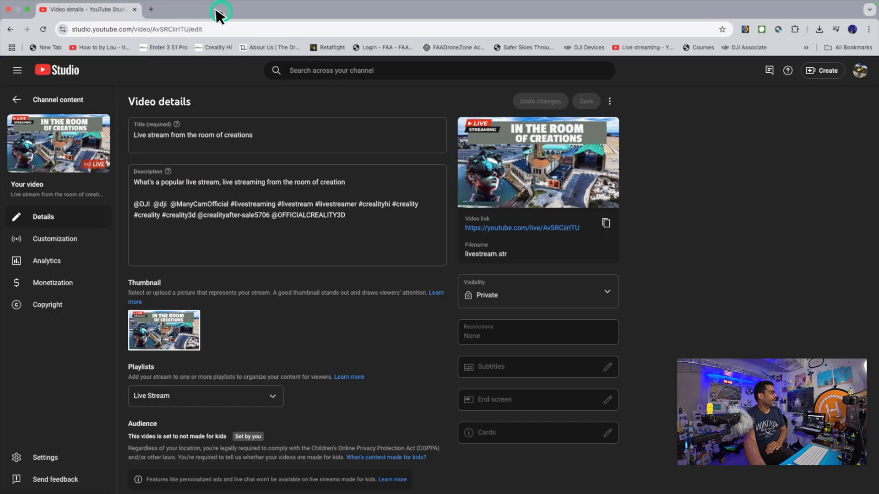
{"action": "left_click", "coordinate": [135, 10]}
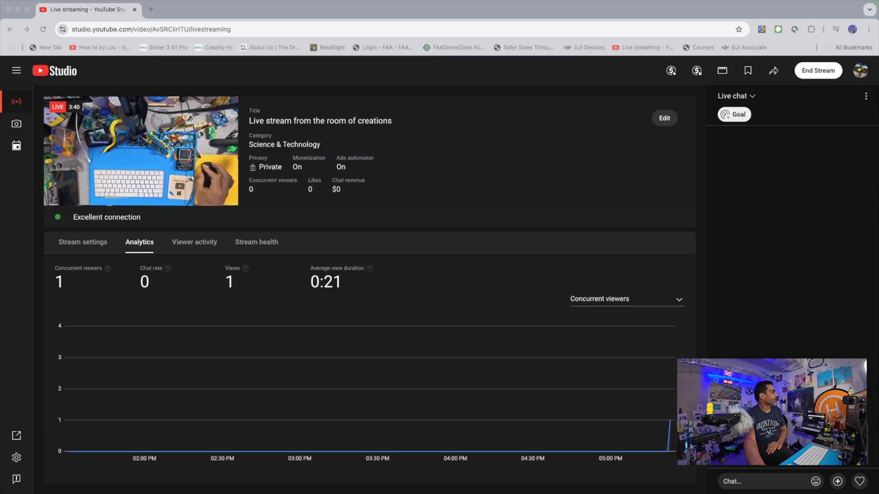
{"action": "left_click", "coordinate": [11, 8]}
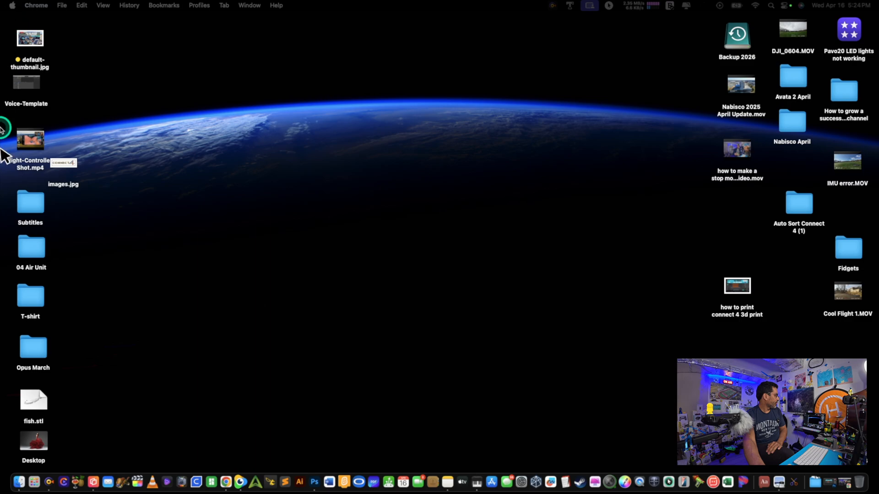
Move the ManyCam window onto the captured desktop, with its preview and scene thumbnails in view
{"action": "left_click_drag", "start_coordinate": [0, 215], "coordinate": [495, 27]}
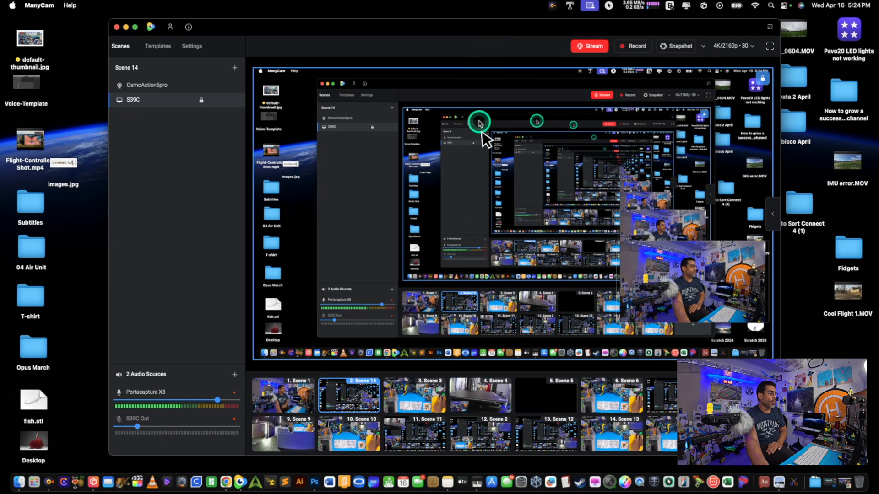
{"action": "mouse_move", "coordinate": [619, 400]}
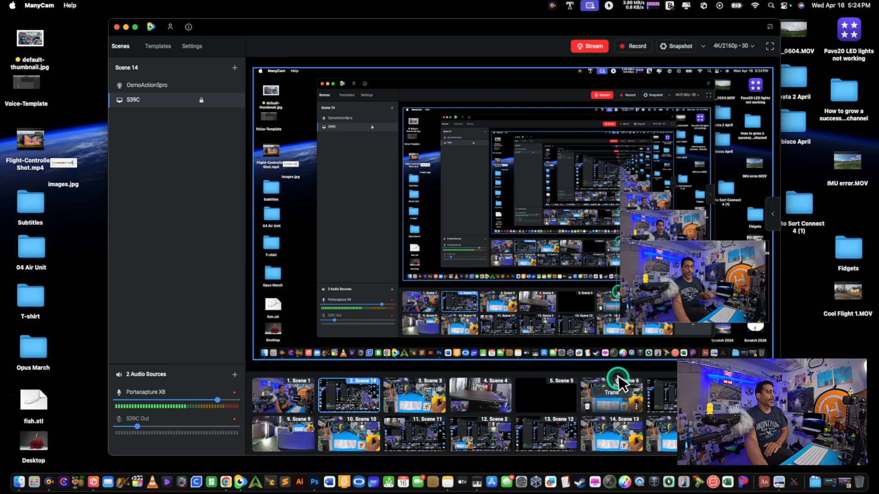
Look through Desktops 9, 8 and 7 in Mission Control for open windows
{"action": "mouse_move", "coordinate": [877, 1]}
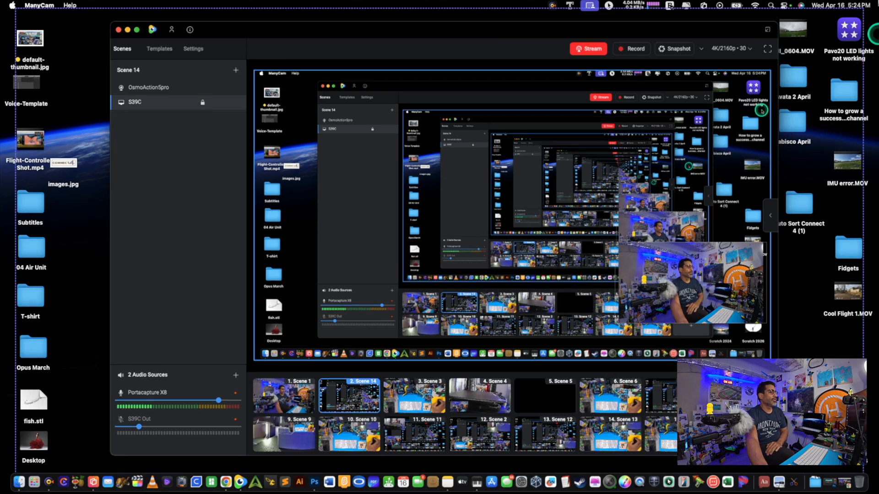
{"action": "left_click", "coordinate": [773, 36]}
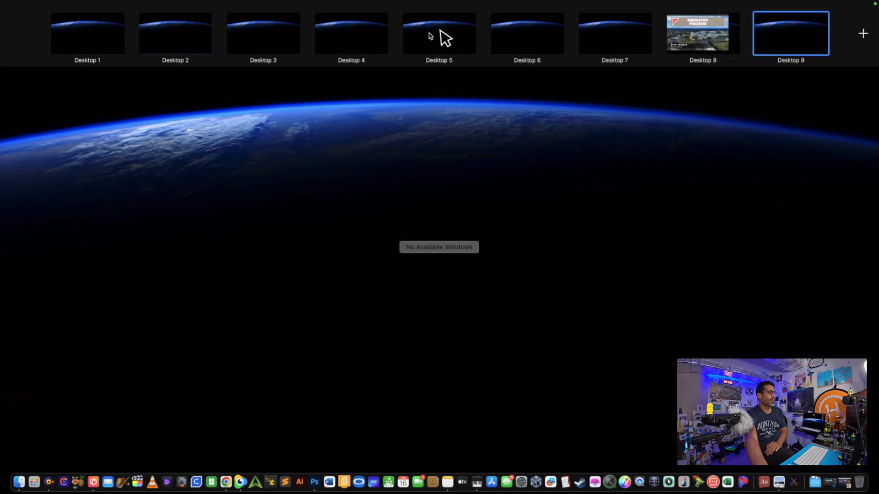
{"action": "left_click", "coordinate": [786, 45]}
{"action": "mouse_move", "coordinate": [878, 1]}
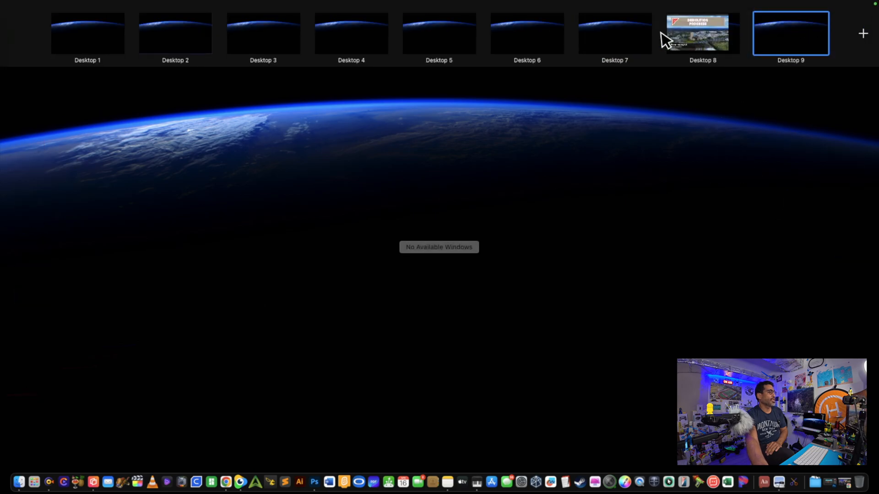
{"action": "left_click", "coordinate": [705, 35]}
{"action": "key", "text": "ctrl+Up"}
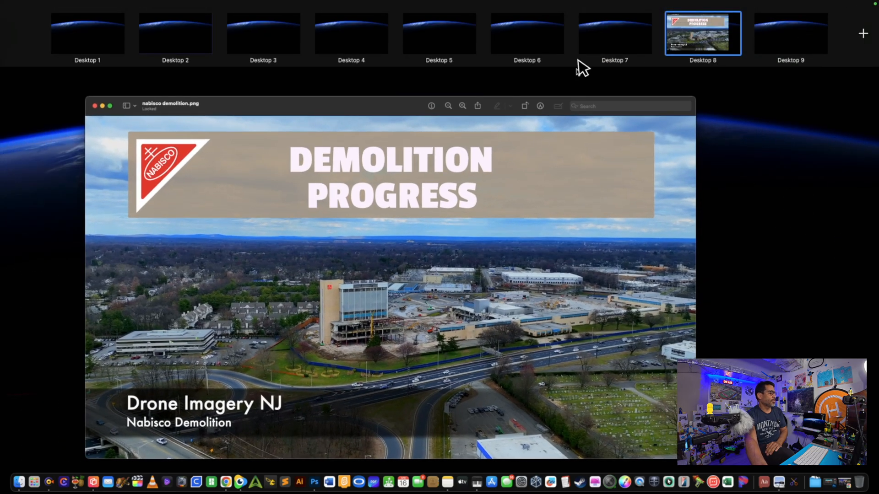
{"action": "left_click", "coordinate": [609, 40]}
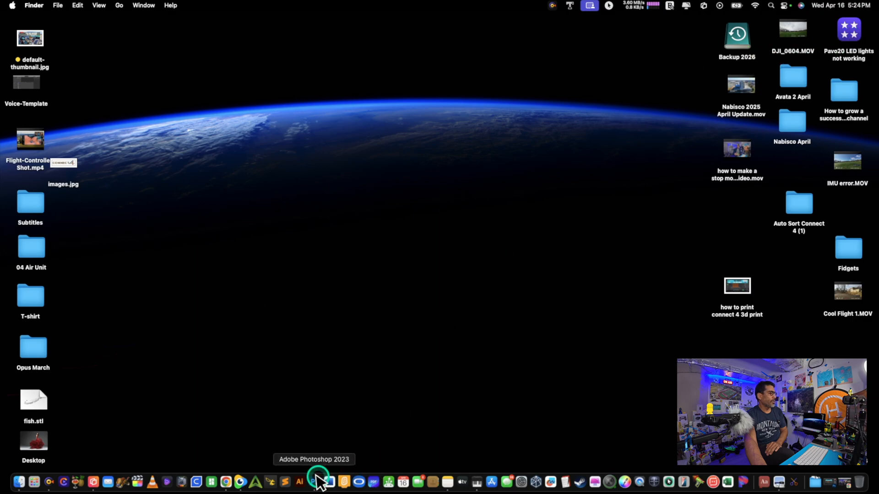
Bring ManyCam back to the front and reposition its window
{"action": "left_click", "coordinate": [242, 482]}
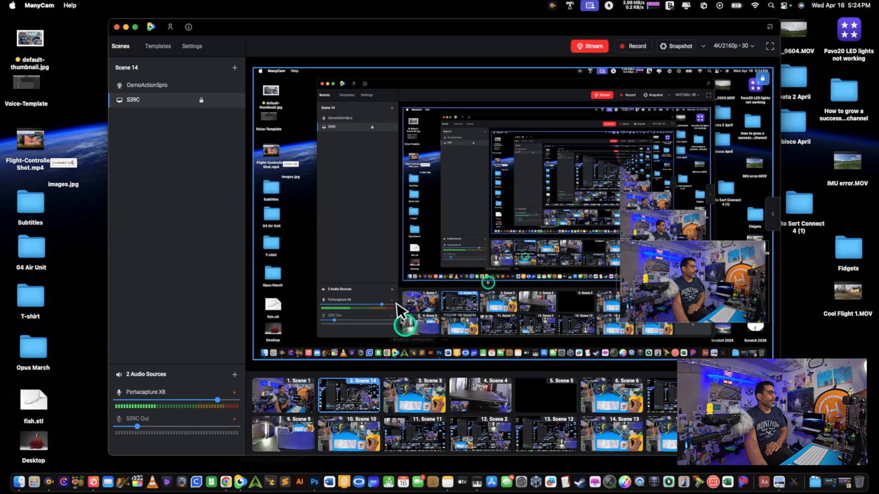
{"action": "left_click_drag", "start_coordinate": [342, 28], "coordinate": [382, 243]}
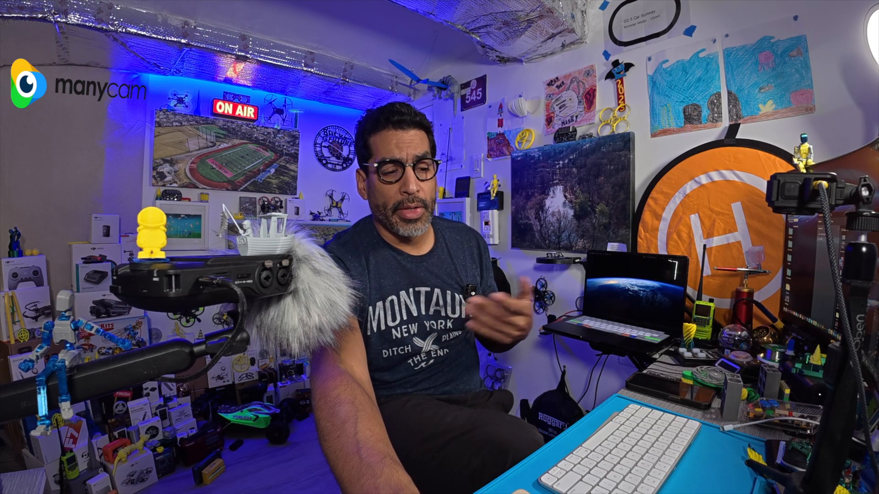
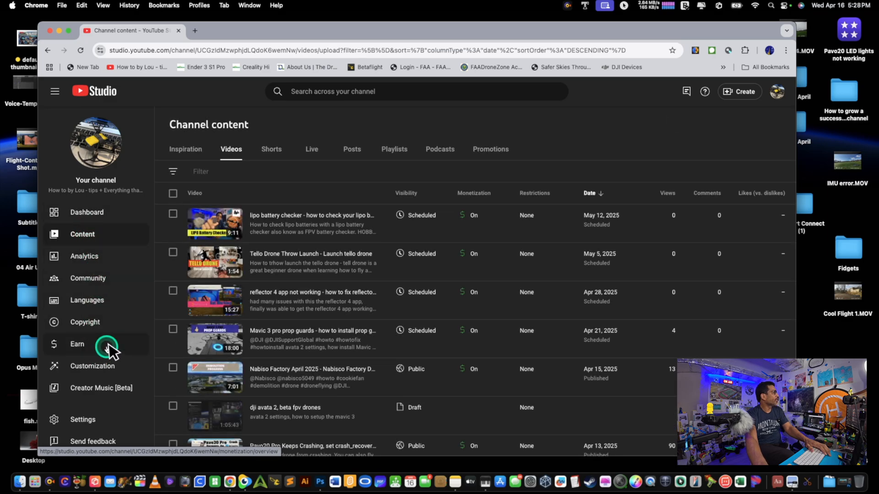
Enlarge the YouTube Studio window and look through the suggested video ideas in the channel content's Inspiration section
{"action": "left_click", "coordinate": [68, 32]}
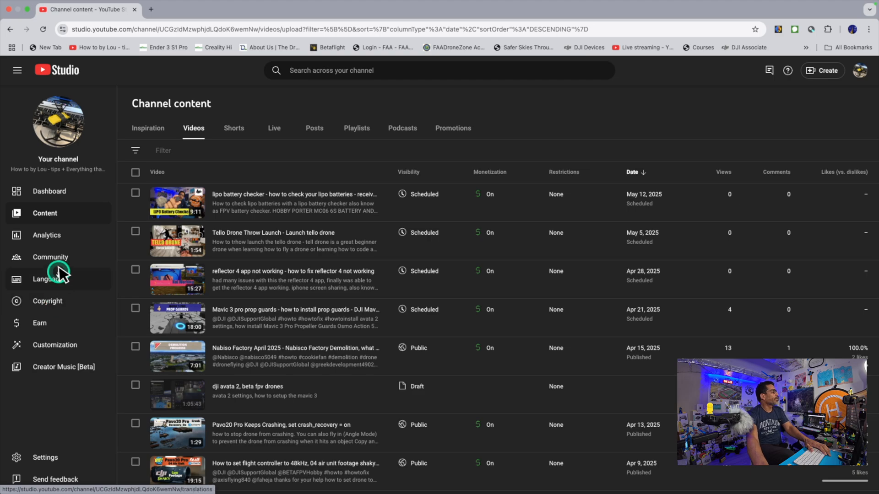
{"action": "left_click", "coordinate": [152, 127]}
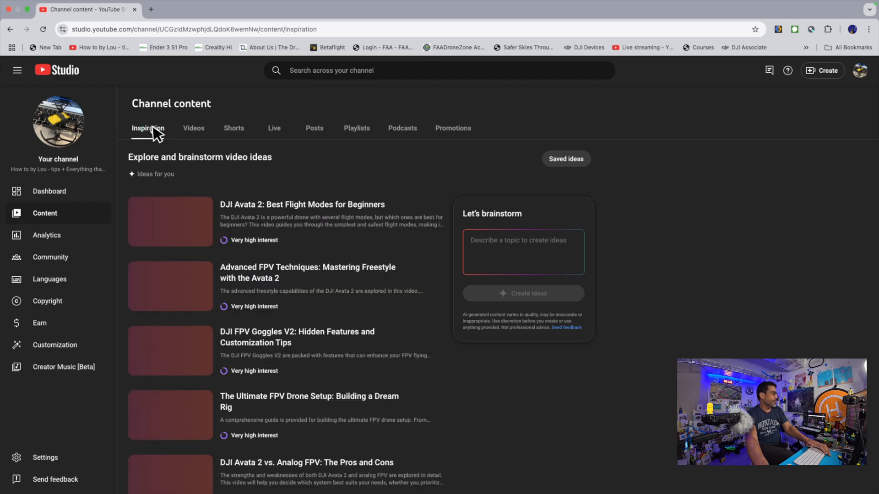
{"action": "left_click", "coordinate": [297, 280]}
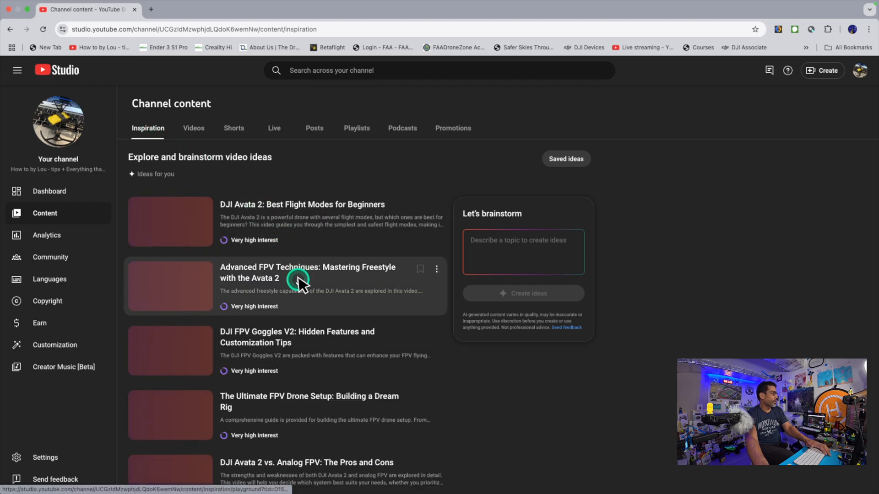
{"action": "scroll", "coordinate": [298, 280], "scroll_direction": "down", "scroll_amount": 1}
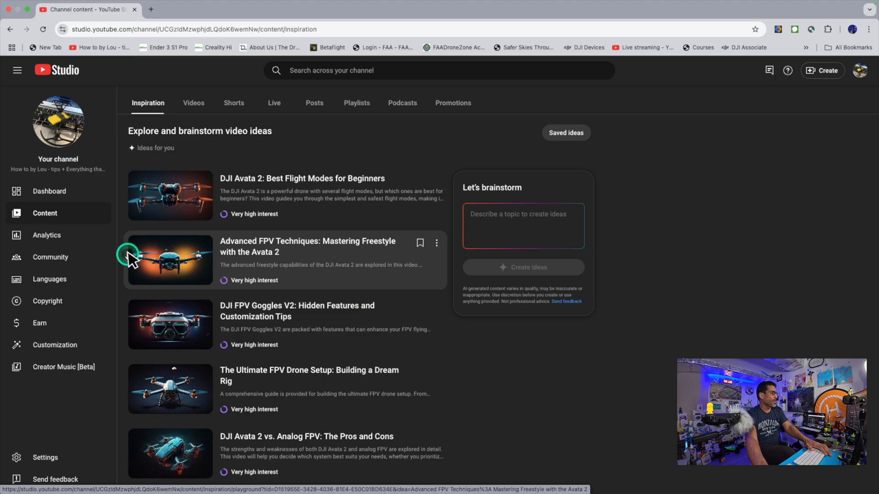
{"action": "scroll", "coordinate": [128, 248], "scroll_direction": "up", "scroll_amount": 1}
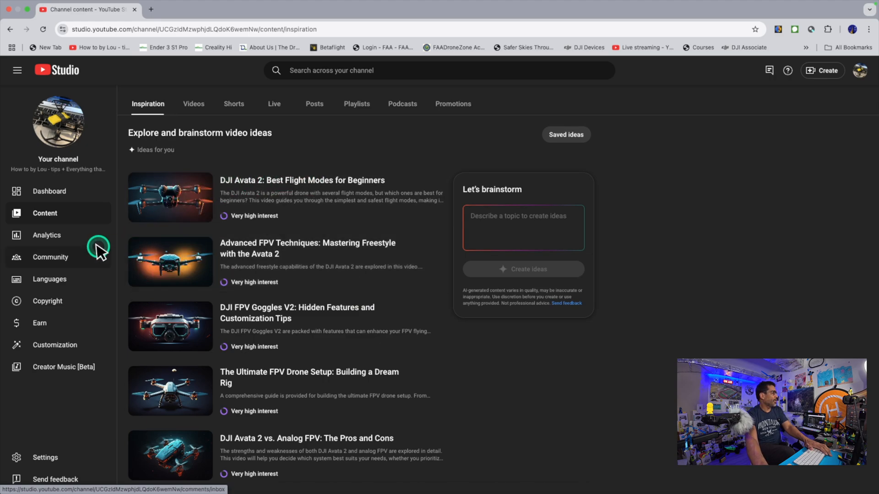
Review the channel's copyright section, covering Removal requests, Messages, Archive and Matches
{"action": "left_click", "coordinate": [47, 302]}
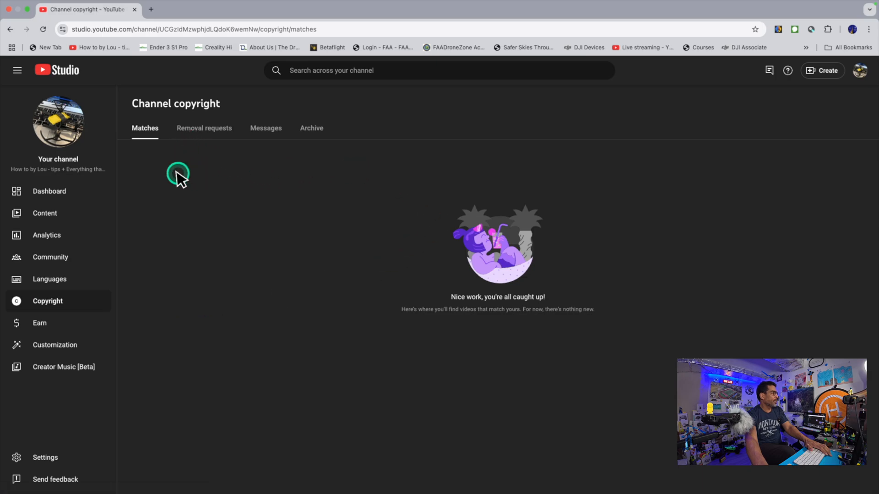
{"action": "left_click", "coordinate": [59, 301]}
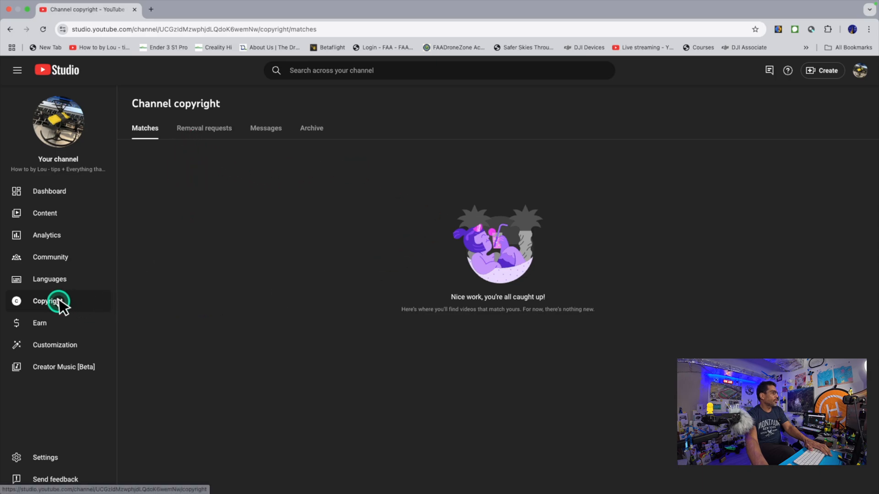
{"action": "left_click", "coordinate": [203, 130]}
{"action": "left_click", "coordinate": [273, 132]}
{"action": "left_click", "coordinate": [303, 132]}
{"action": "left_click", "coordinate": [153, 132]}
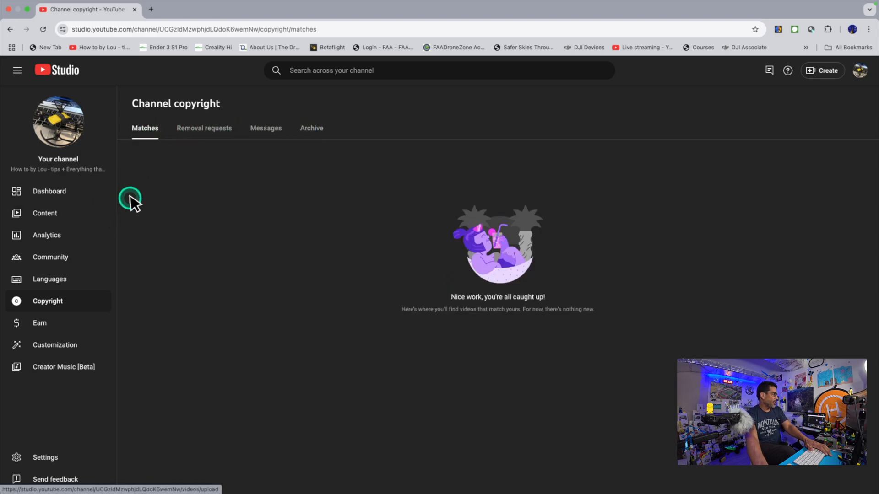
Look through the first two pages of the channel's live streams for copyright restrictions
{"action": "left_click", "coordinate": [58, 216]}
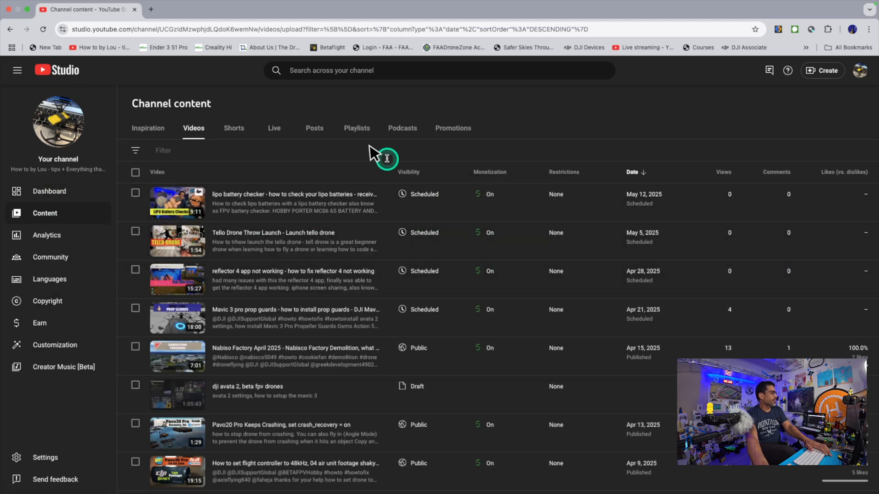
{"action": "left_click", "coordinate": [278, 130]}
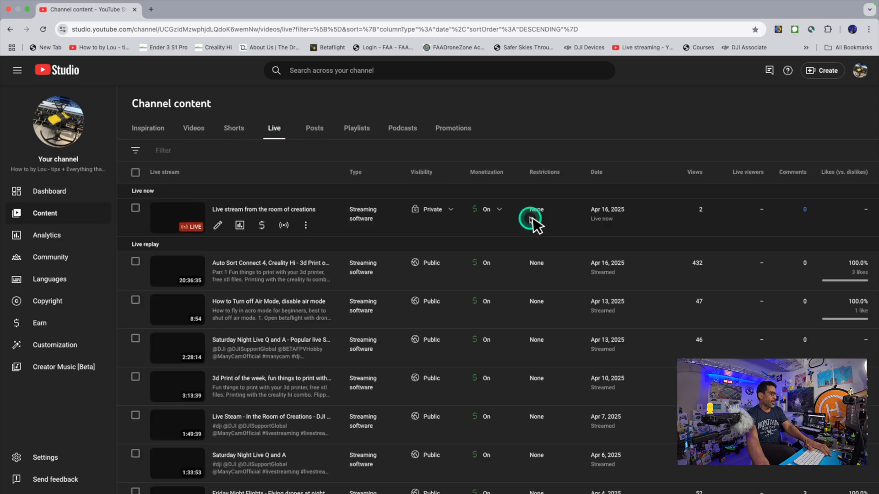
{"action": "scroll", "coordinate": [526, 247], "scroll_direction": "down", "scroll_amount": 10}
{"action": "scroll", "coordinate": [526, 247], "scroll_direction": "down", "scroll_amount": 2}
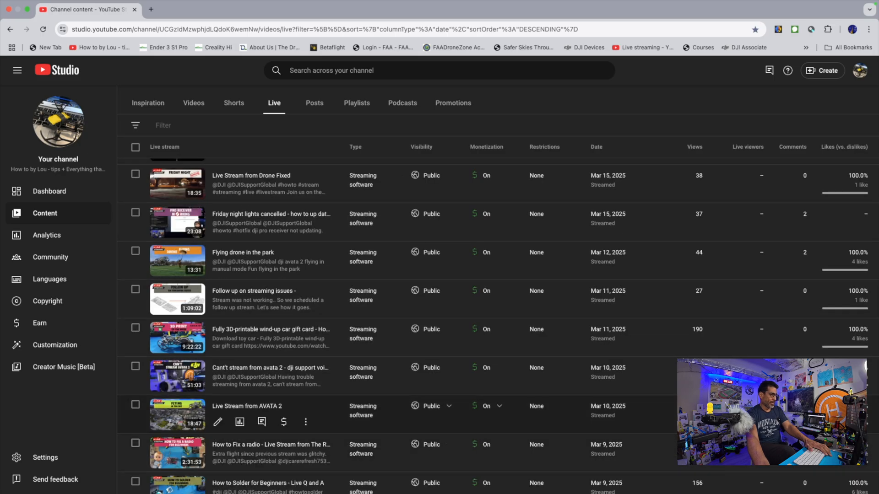
{"action": "scroll", "coordinate": [236, 412], "scroll_direction": "down", "scroll_amount": 8}
{"action": "scroll", "coordinate": [236, 412], "scroll_direction": "down", "scroll_amount": 5}
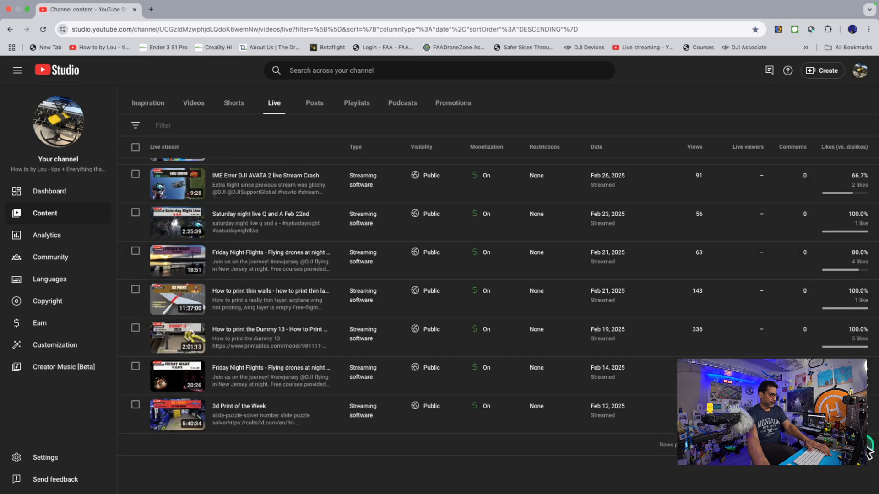
{"action": "left_click", "coordinate": [869, 446]}
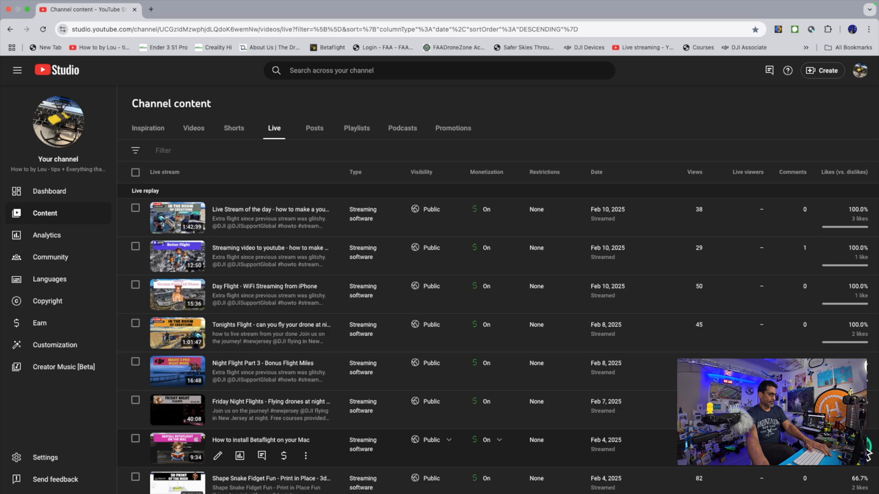
{"action": "scroll", "coordinate": [262, 455], "scroll_direction": "down", "scroll_amount": 20}
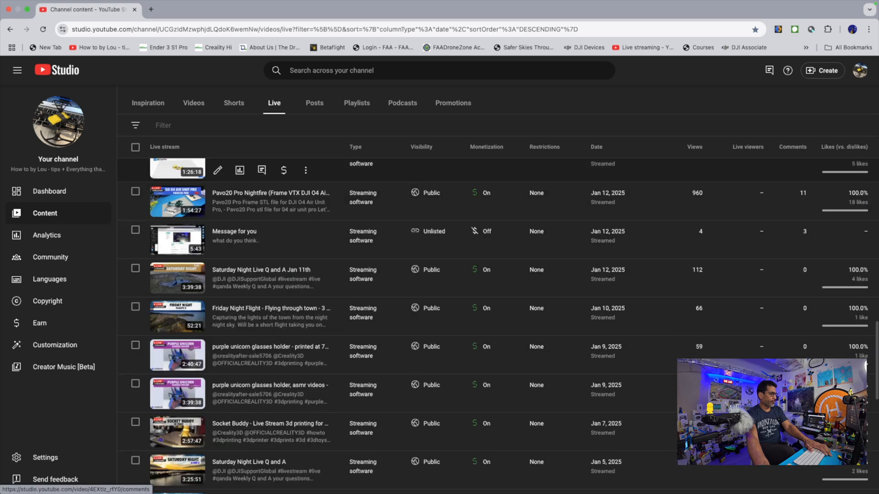
{"action": "scroll", "coordinate": [519, 234], "scroll_direction": "down", "scroll_amount": 2}
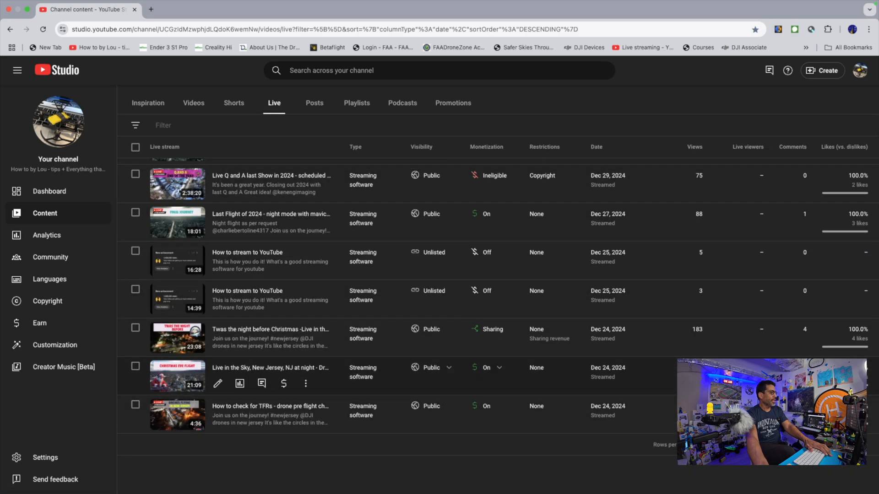
Inspect the monetization status and copyright restriction details of the "Live Q and A last Show in 2024" stream
{"action": "scroll", "coordinate": [518, 233], "scroll_direction": "up", "scroll_amount": 2}
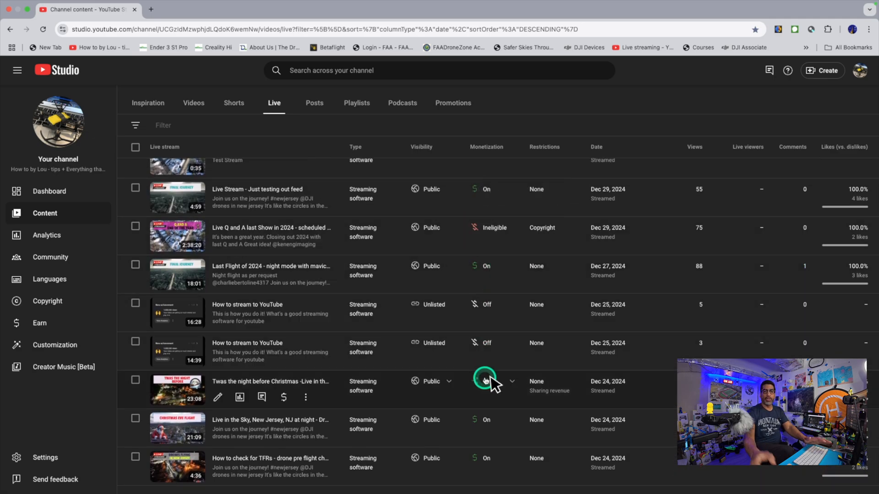
{"action": "mouse_move", "coordinate": [487, 385]}
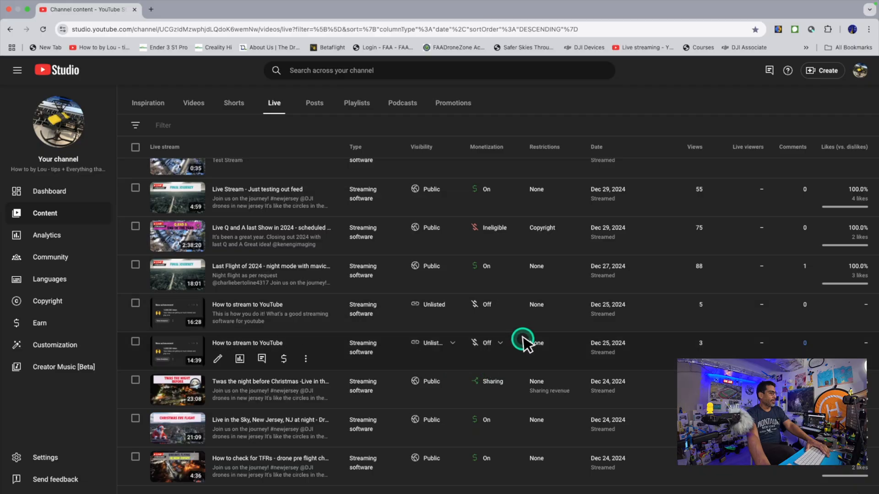
{"action": "mouse_move", "coordinate": [494, 236]}
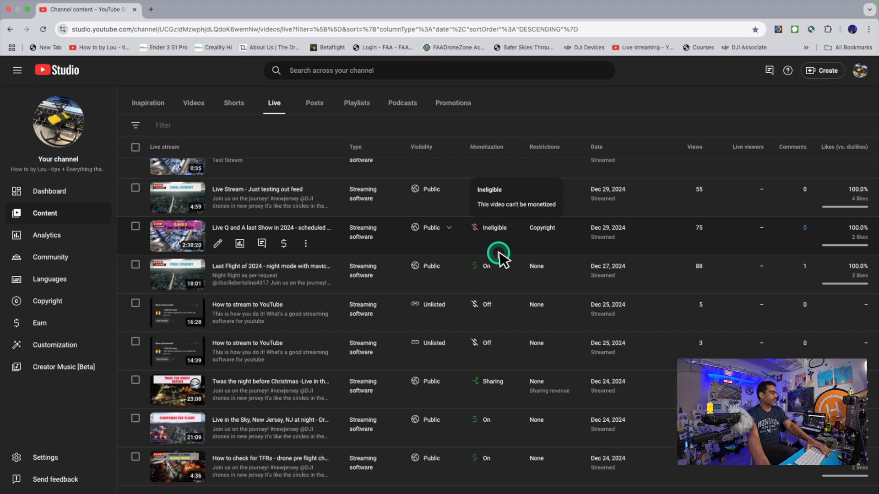
{"action": "mouse_move", "coordinate": [493, 314]}
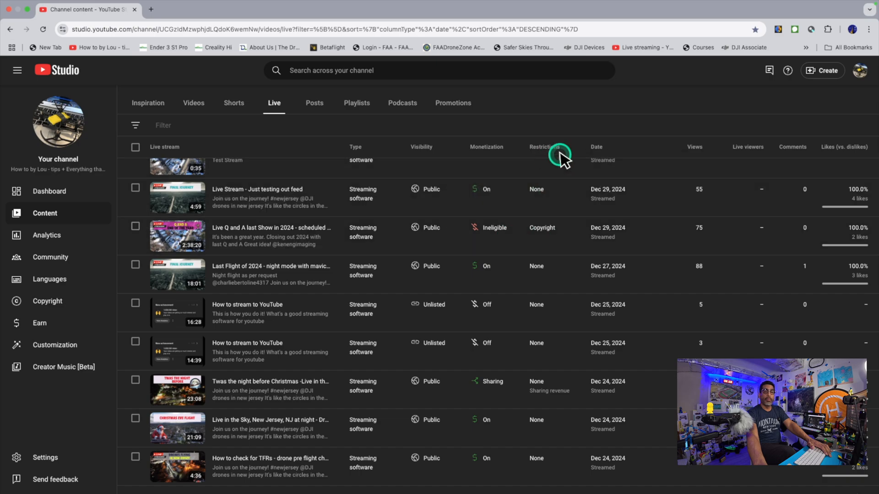
{"action": "mouse_move", "coordinate": [555, 239]}
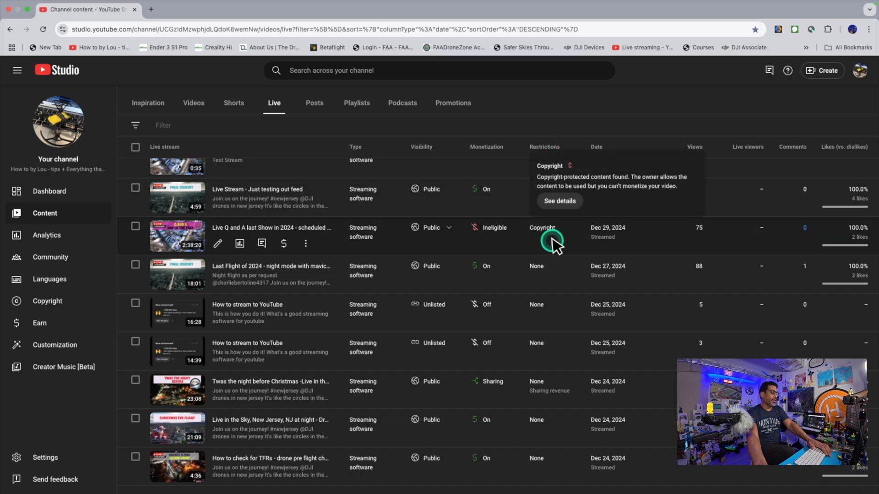
{"action": "scroll", "coordinate": [572, 305], "scroll_direction": "down", "scroll_amount": 1}
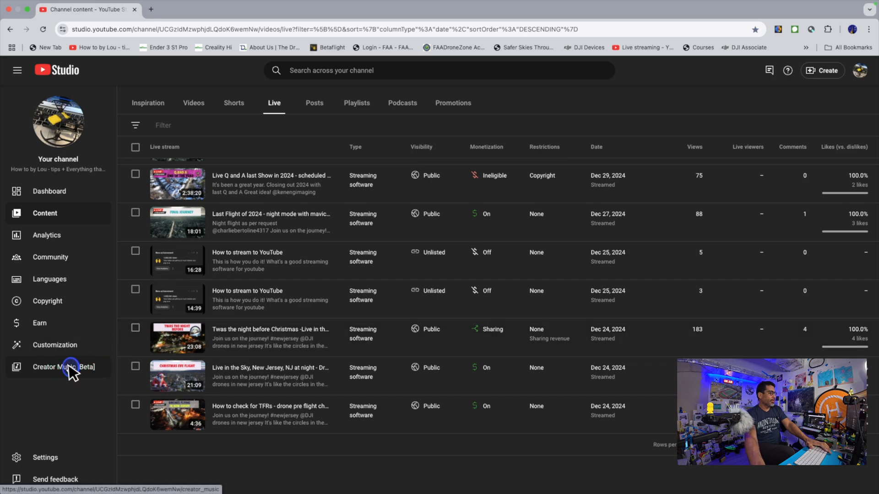
Open Creator Music and look through its paid tracks and featured collections
{"action": "left_click", "coordinate": [70, 367]}
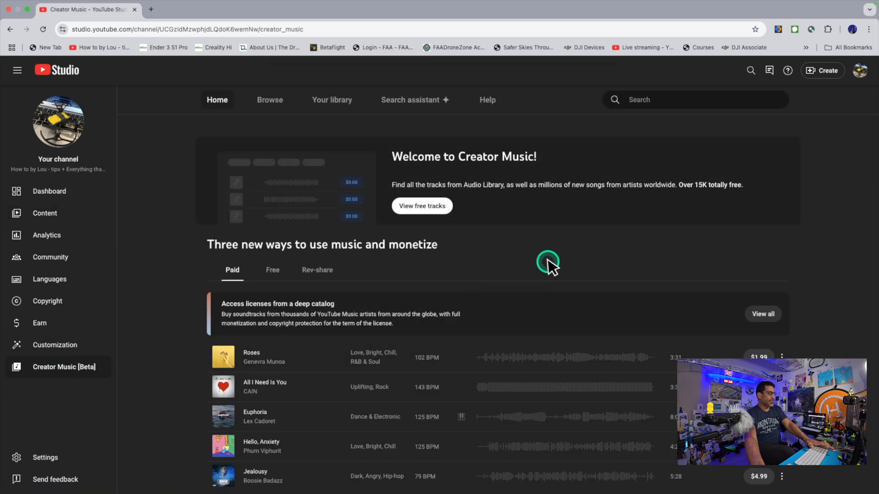
{"action": "scroll", "coordinate": [550, 264], "scroll_direction": "down", "scroll_amount": 5}
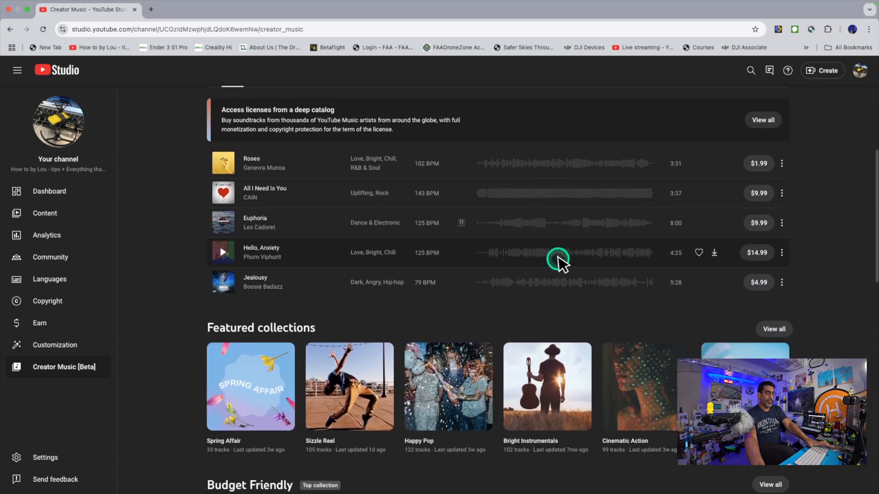
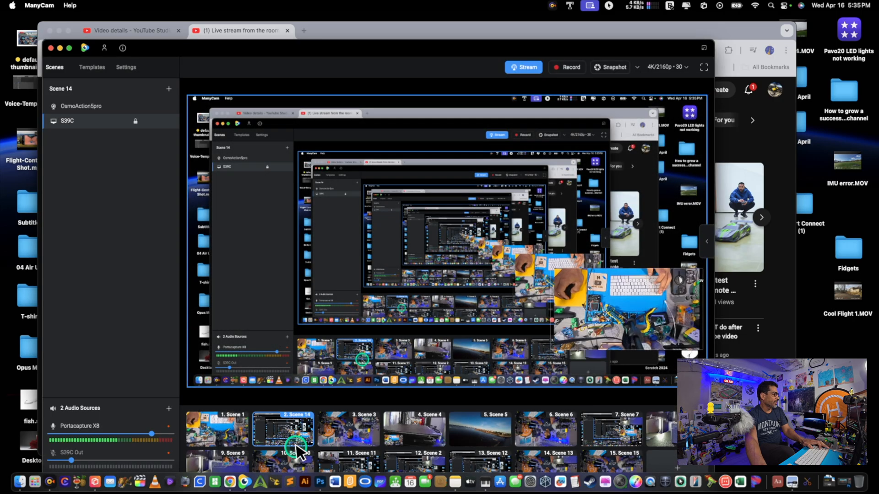
Bring ManyCam forward, reposition its window over the browser, and start streaming to the custom server "April 2025"
{"action": "key", "text": "super+h"}
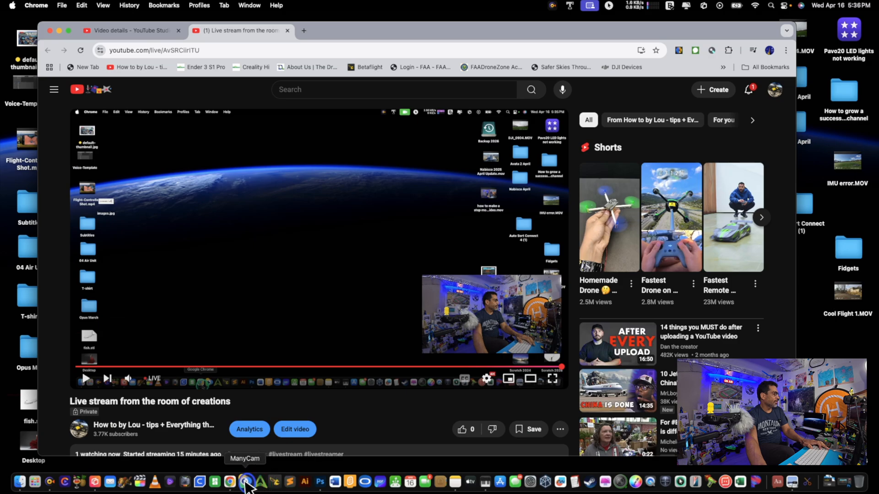
{"action": "left_click", "coordinate": [246, 482]}
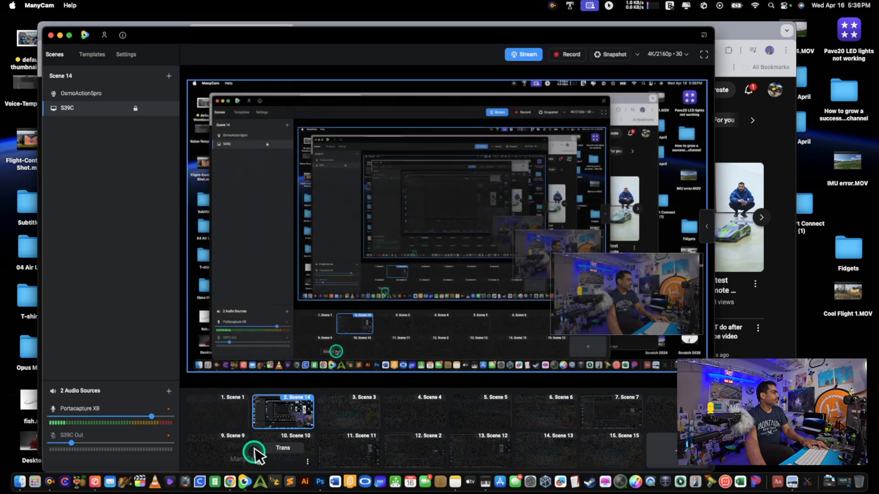
{"action": "left_click_drag", "start_coordinate": [215, 35], "coordinate": [154, 201]}
{"action": "left_click", "coordinate": [457, 221]}
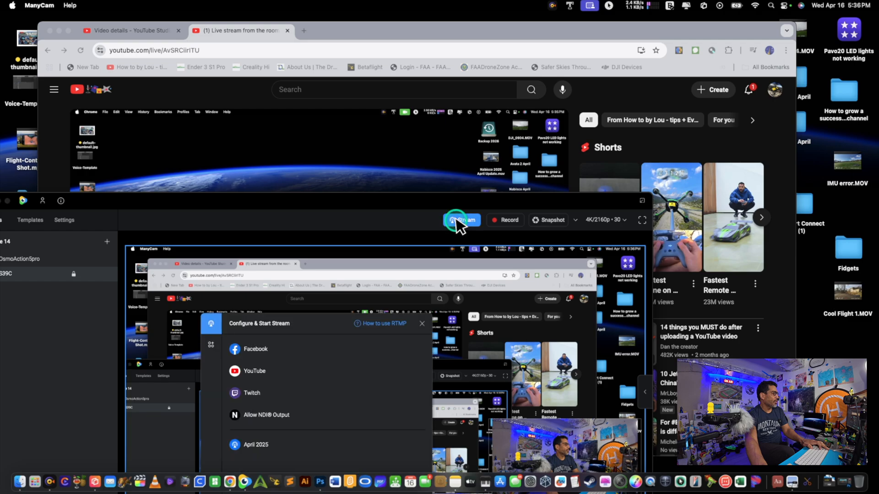
{"action": "mouse_move", "coordinate": [379, 446]}
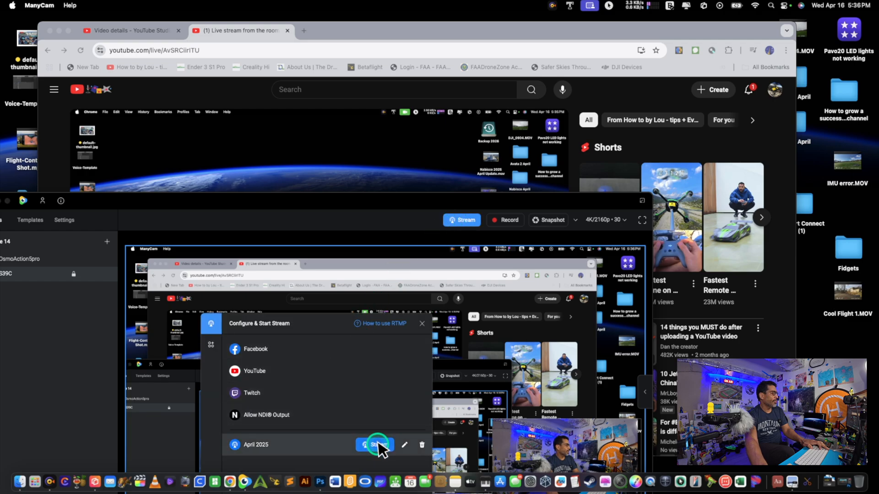
{"action": "left_click", "coordinate": [379, 446]}
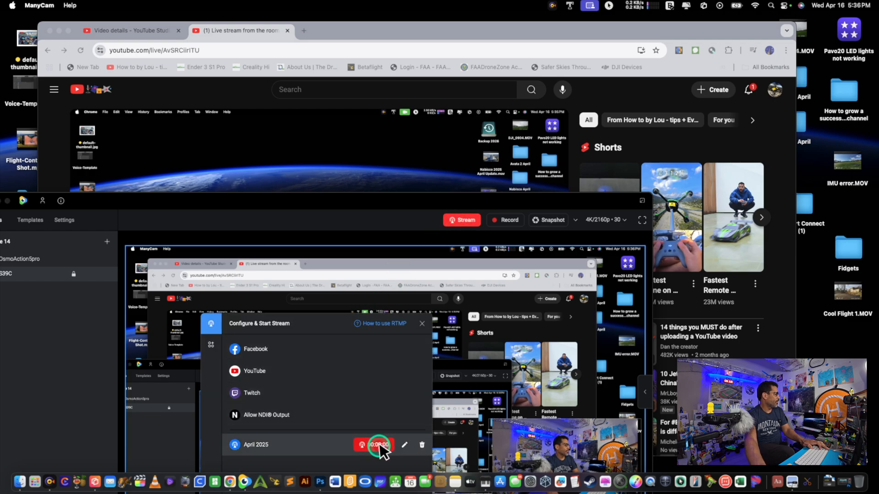
Clear the ManyCam window and stream dialog out of the way and play the live stream on its YouTube watch page
{"action": "left_click_drag", "start_coordinate": [336, 209], "coordinate": [201, 476]}
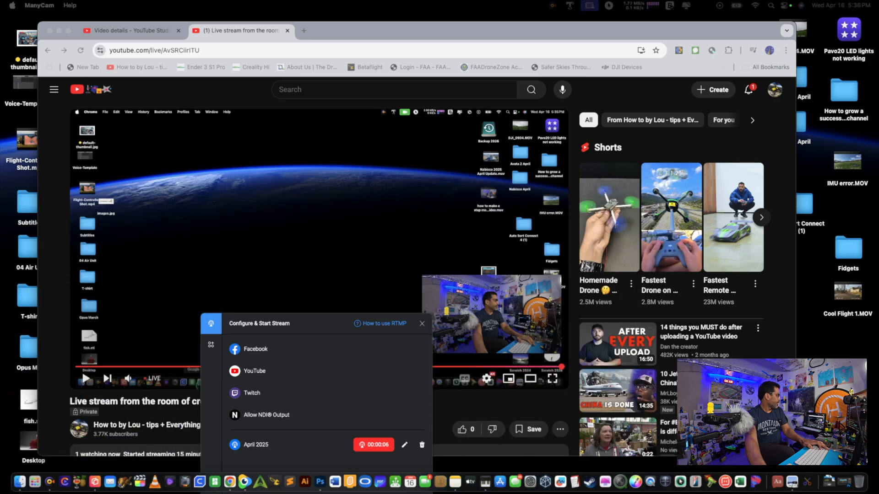
{"action": "left_click", "coordinate": [421, 324]}
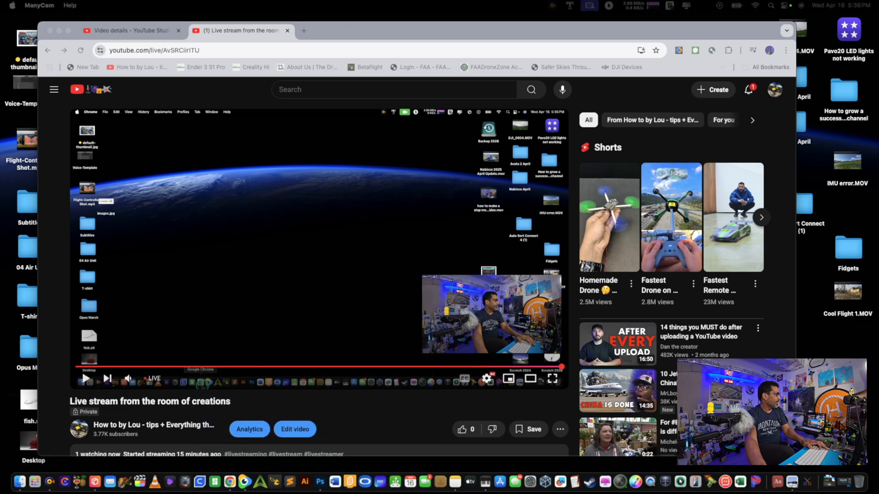
{"action": "left_click", "coordinate": [300, 314]}
{"action": "left_click", "coordinate": [87, 381]}
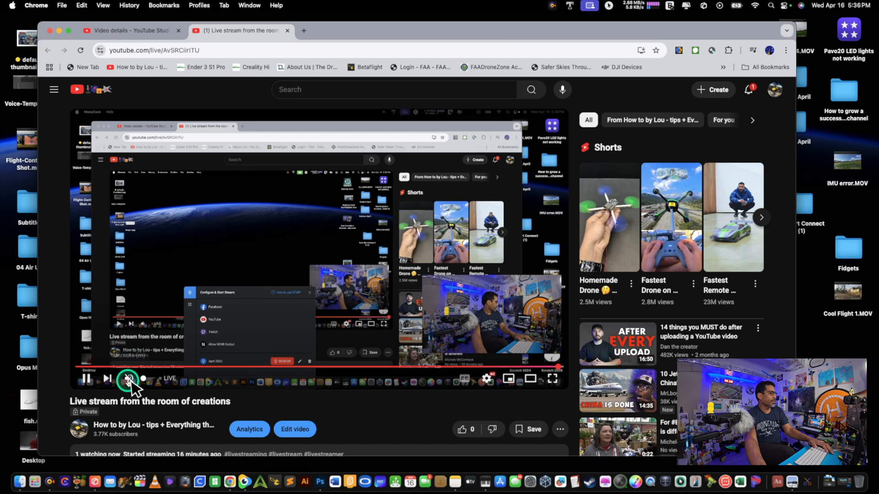
Close the YouTube watch page and make Scene 15 live in ManyCam at full-screen size
{"action": "left_click", "coordinate": [287, 30]}
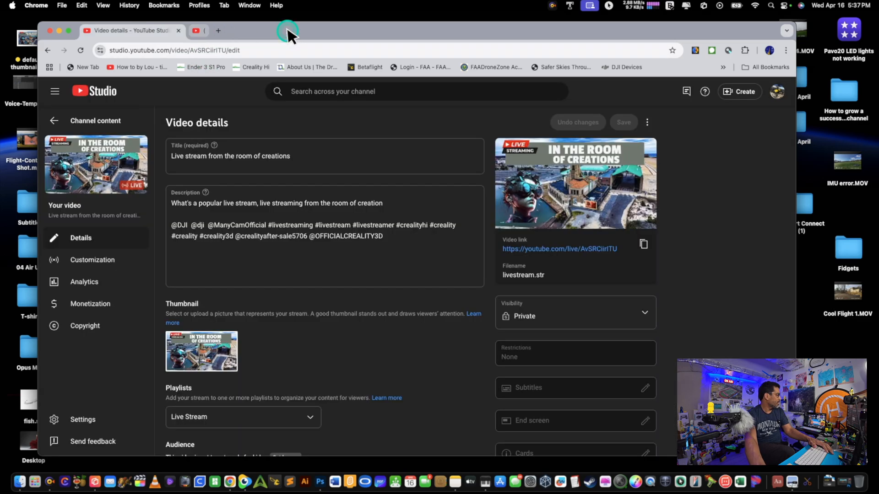
{"action": "left_click_drag", "start_coordinate": [0, 247], "coordinate": [439, 86]}
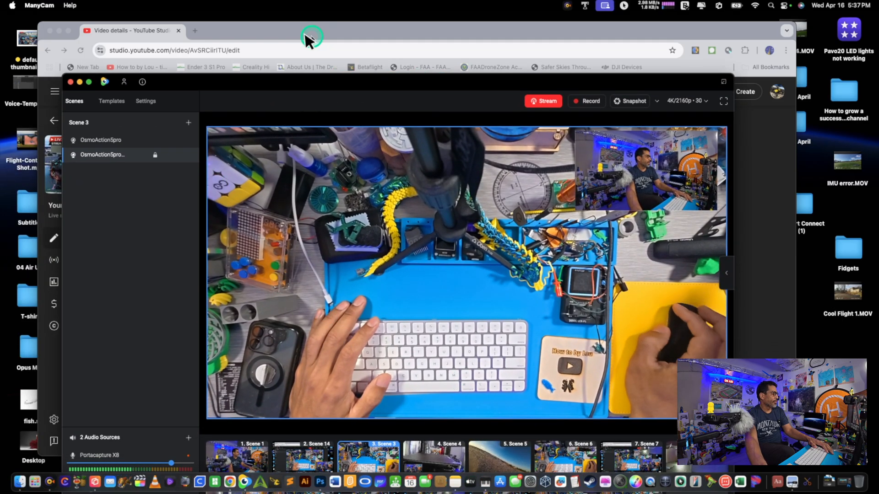
{"action": "left_click", "coordinate": [88, 82]}
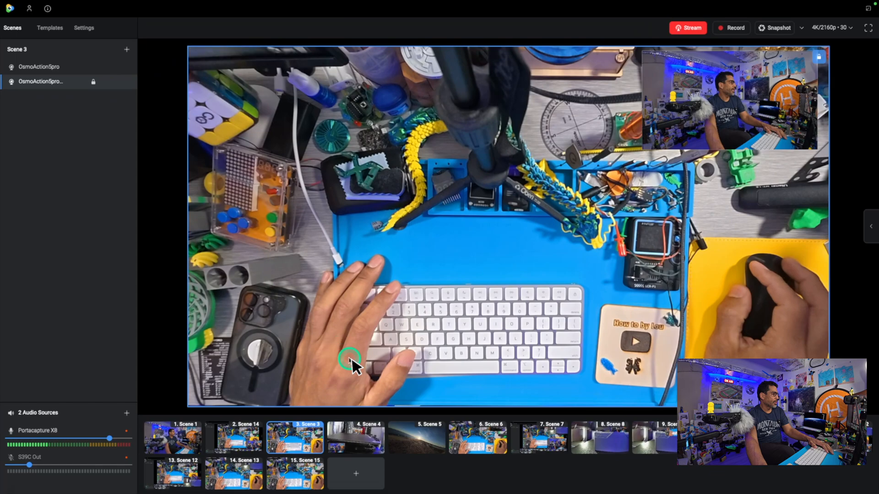
{"action": "left_click", "coordinate": [300, 476]}
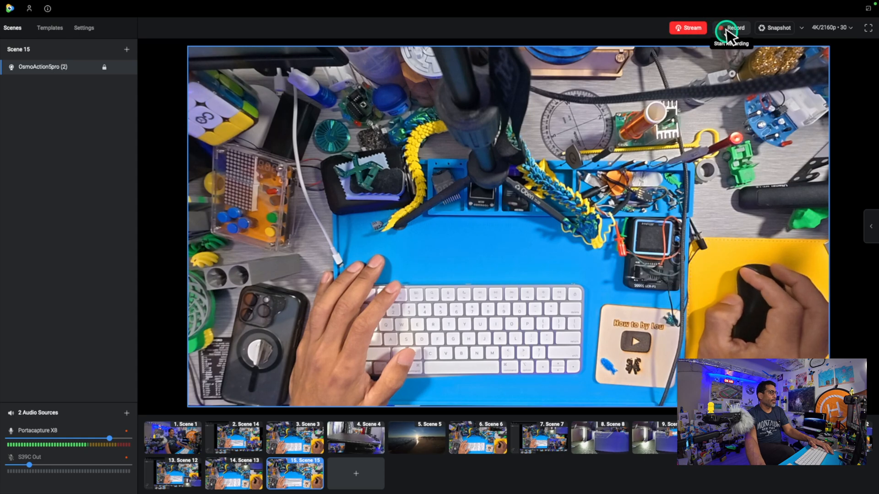
Stop the "April 2025" stream in ManyCam and leave the full-screen view
{"action": "left_click", "coordinate": [697, 29]}
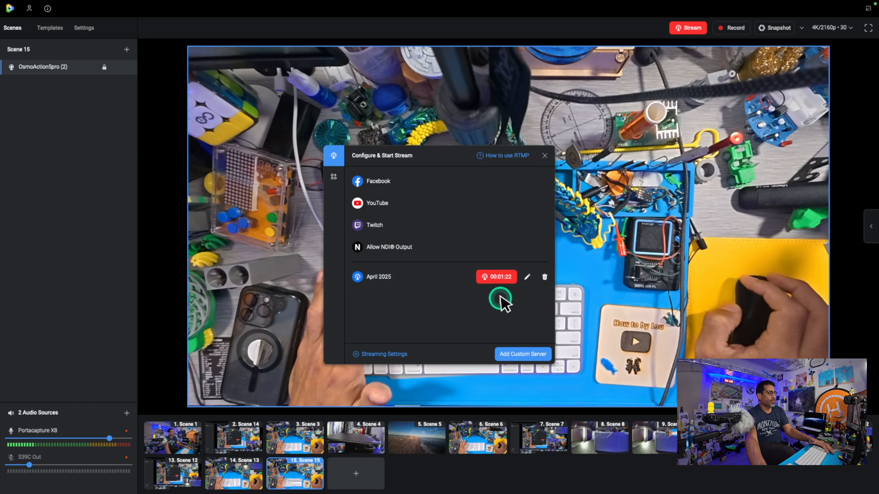
{"action": "left_click", "coordinate": [545, 157]}
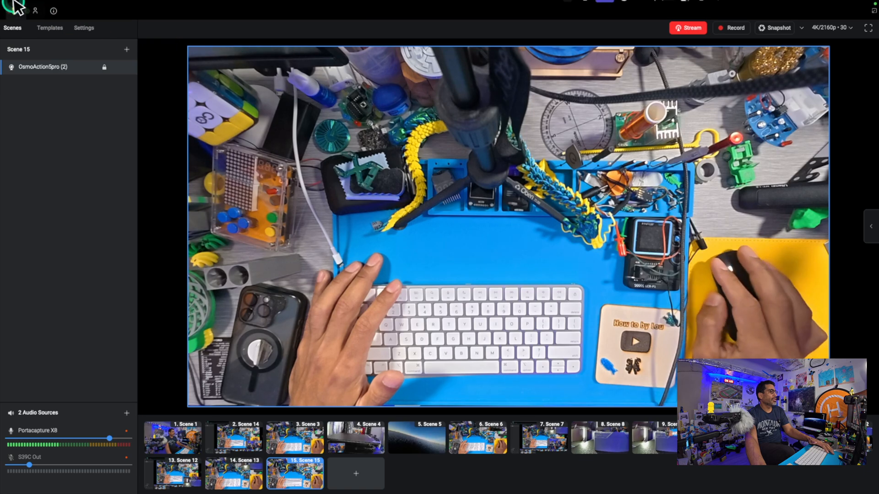
{"action": "left_click", "coordinate": [696, 30]}
{"action": "left_click", "coordinate": [508, 277]}
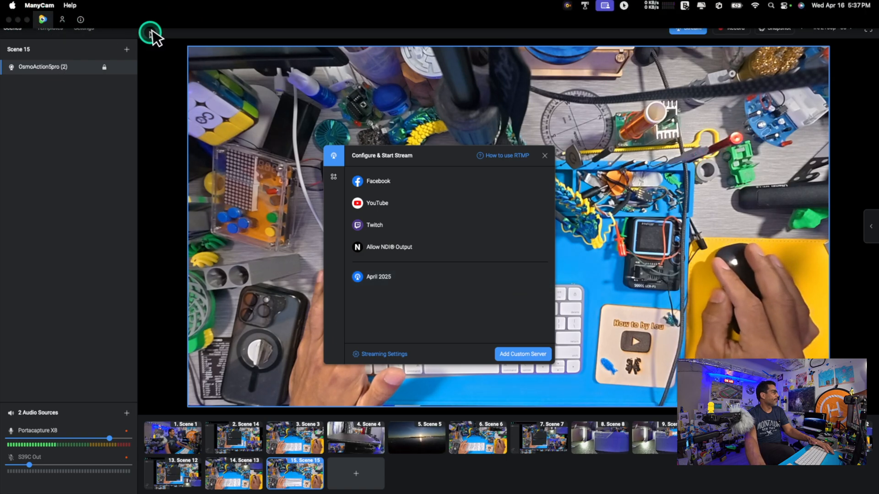
{"action": "left_click", "coordinate": [544, 156]}
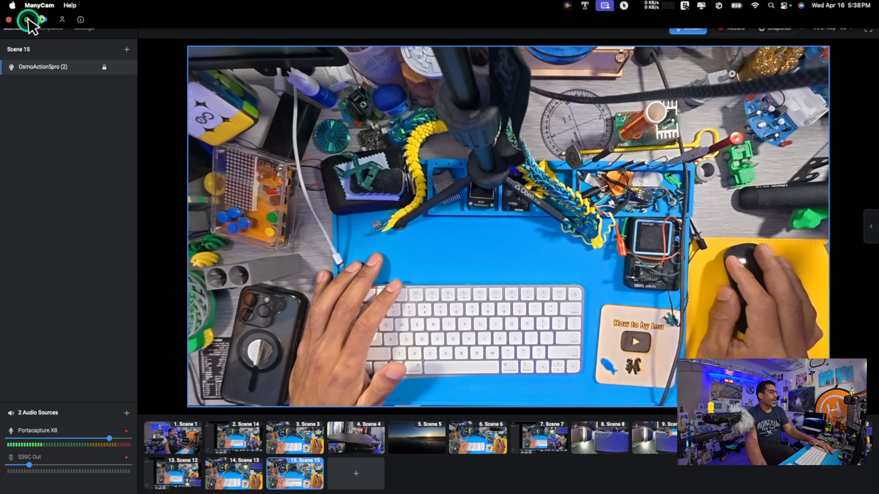
{"action": "left_click", "coordinate": [27, 20]}
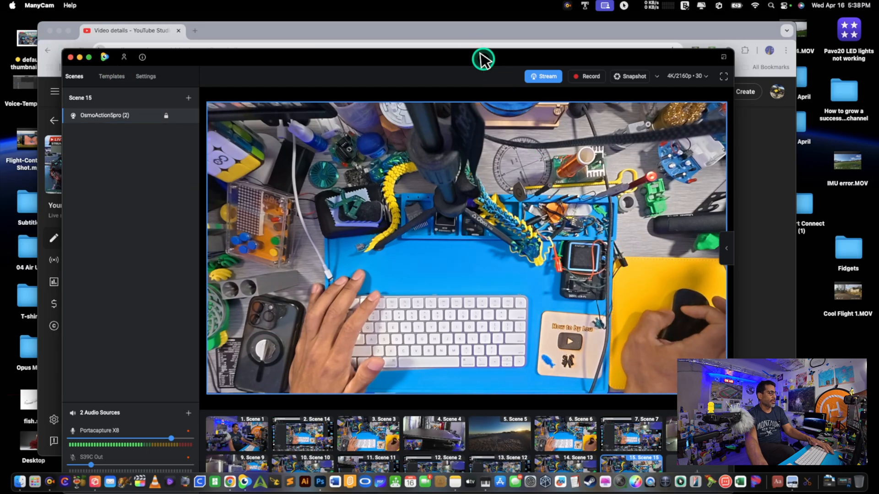
Add an empty scene after Scene 15 in ManyCam and look at the camera sources available for it
{"action": "left_click_drag", "start_coordinate": [463, 59], "coordinate": [457, 22]}
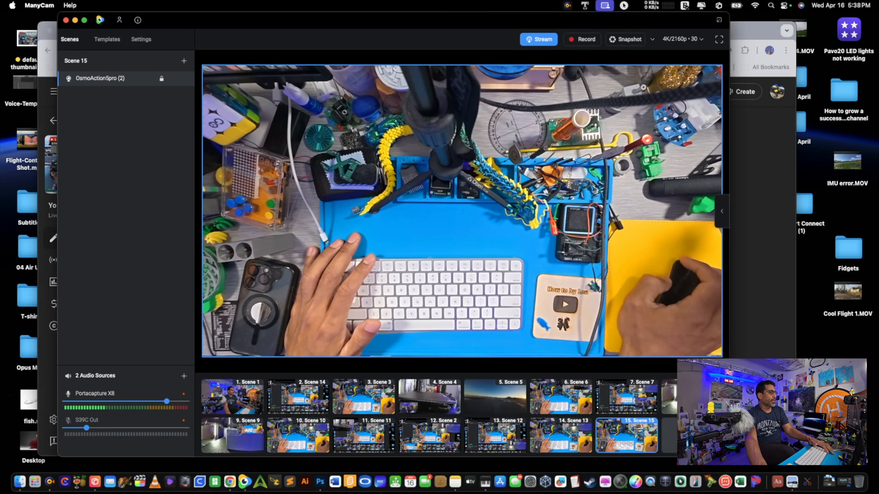
{"action": "left_click", "coordinate": [692, 435]}
{"action": "right_click", "coordinate": [430, 182]}
{"action": "left_click", "coordinate": [473, 192]}
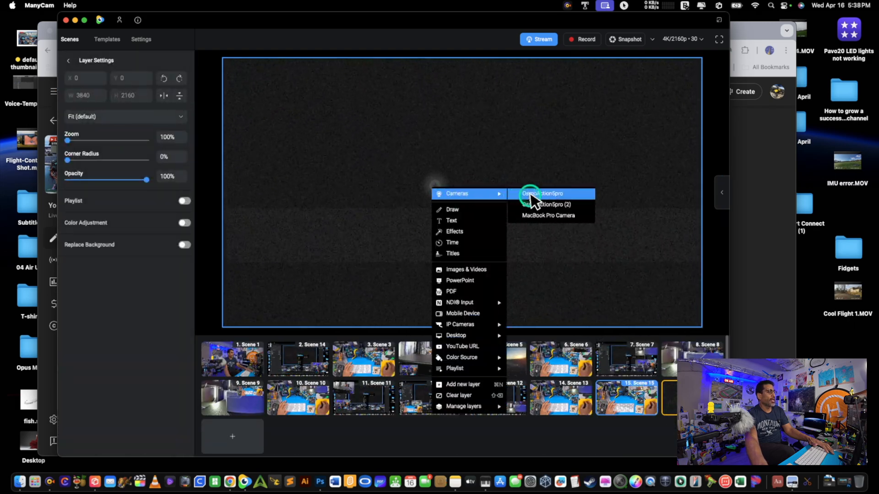
{"action": "left_click", "coordinate": [366, 185]}
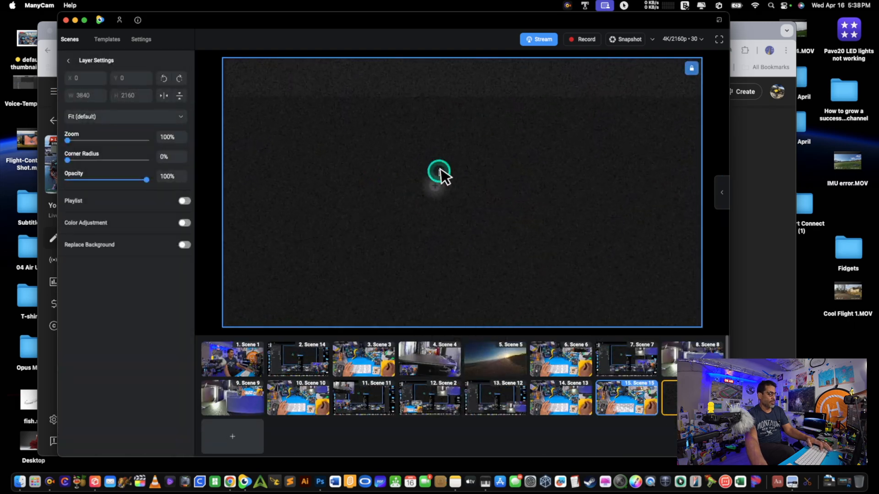
Switch to Chrome, visit the channel's page and open its live control room for going live
{"action": "left_click", "coordinate": [761, 166]}
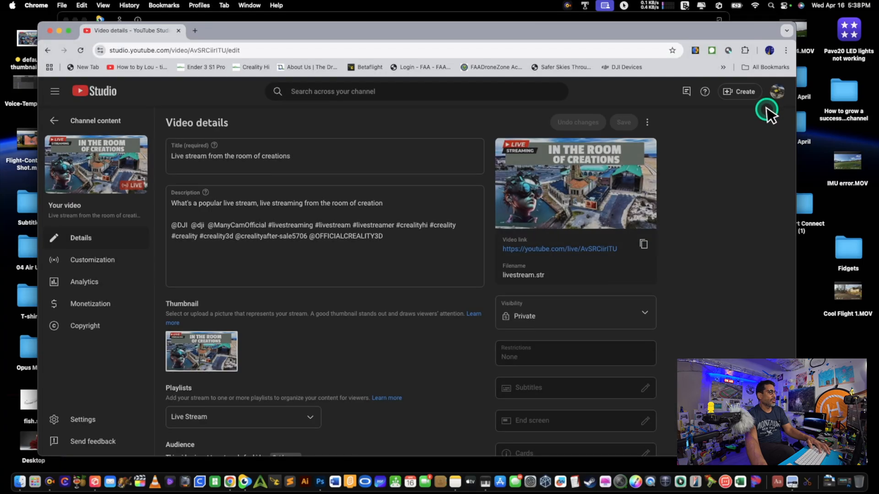
{"action": "left_click", "coordinate": [783, 94]}
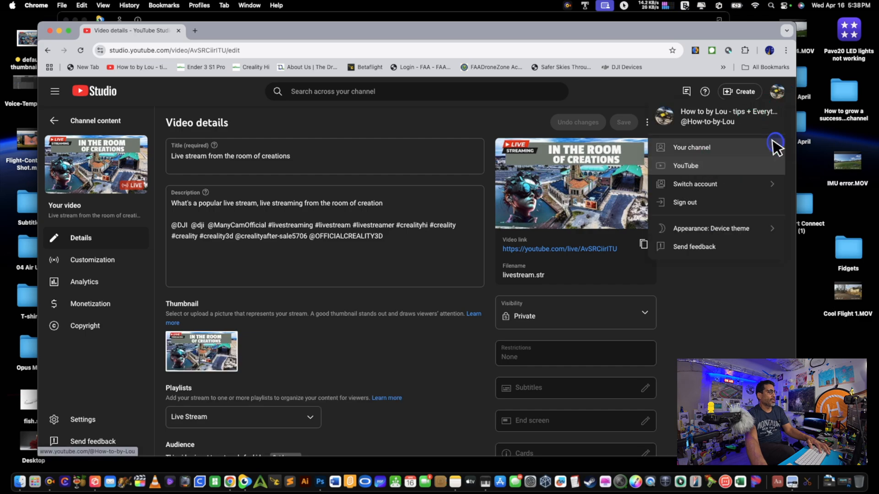
{"action": "left_click", "coordinate": [781, 94]}
{"action": "left_click", "coordinate": [777, 93]}
{"action": "left_click", "coordinate": [709, 147]}
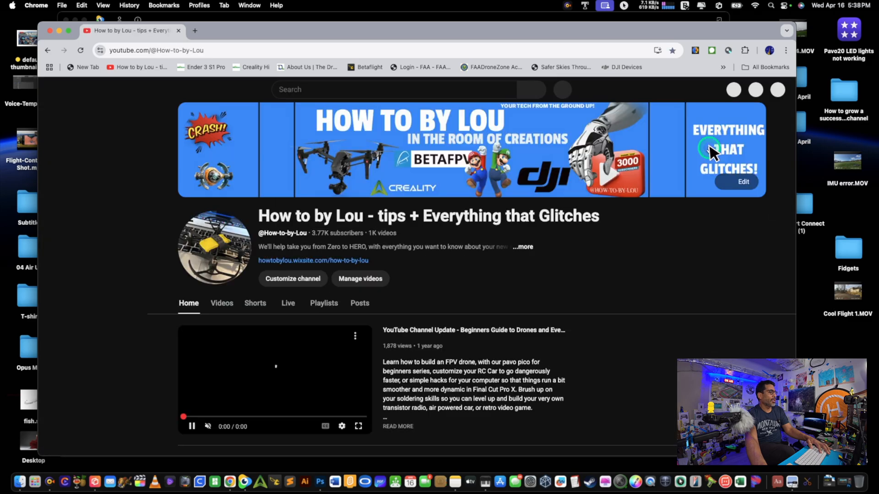
{"action": "left_click", "coordinate": [719, 90]}
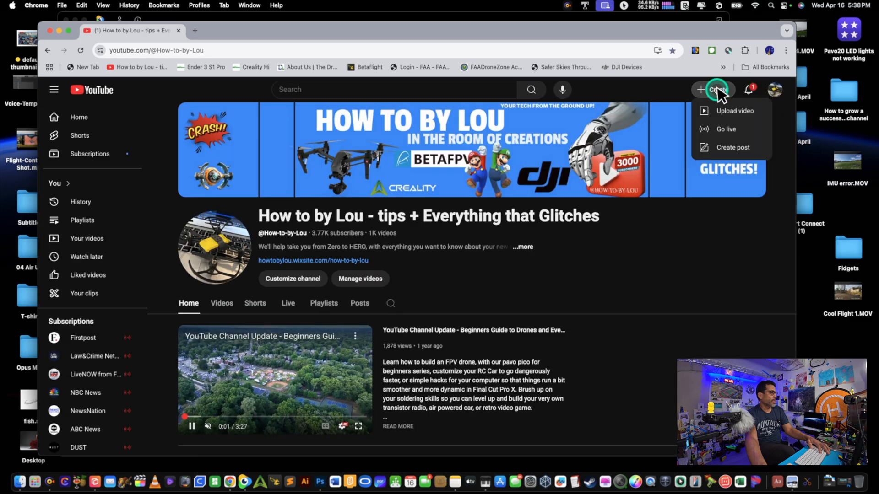
{"action": "left_click", "coordinate": [721, 122]}
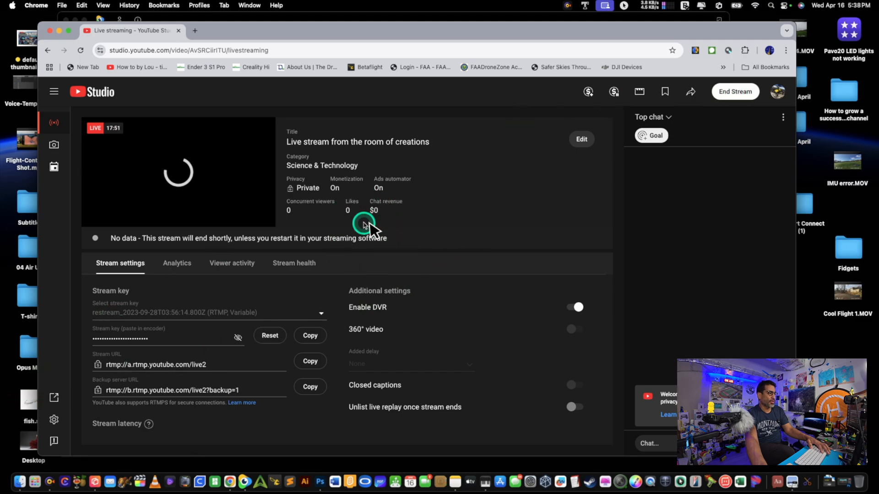
End the YouTube live stream and dismiss the finished-stream summary
{"action": "left_click", "coordinate": [740, 92]}
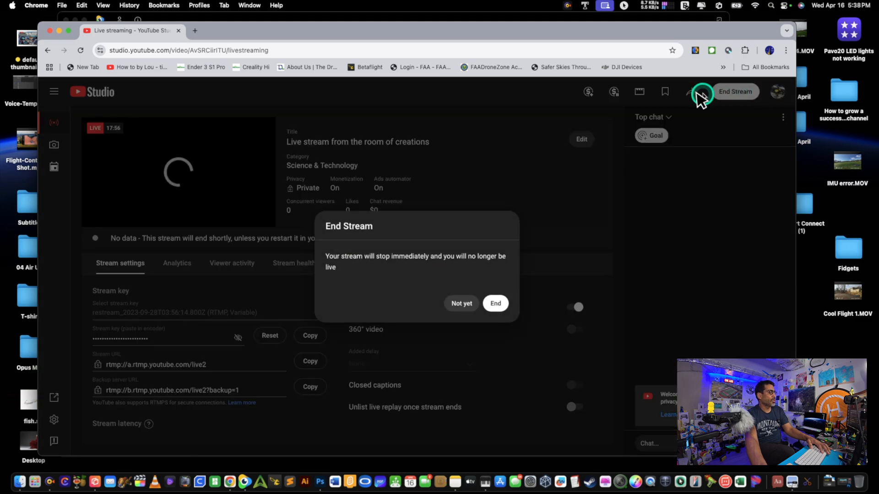
{"action": "left_click", "coordinate": [496, 303]}
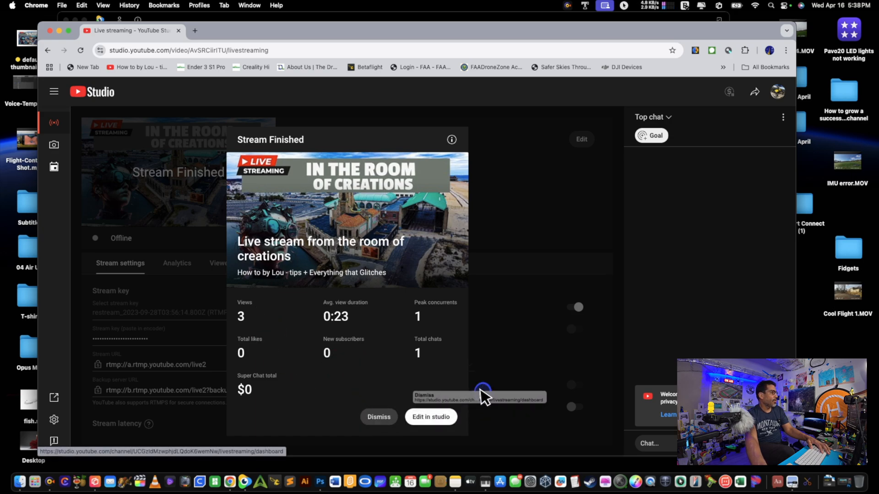
{"action": "left_click", "coordinate": [382, 413]}
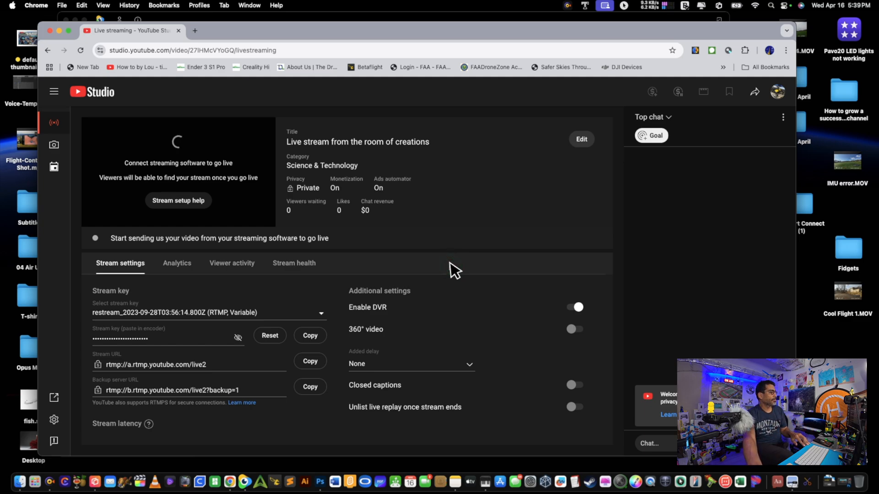
Review the new stream's details and visibility options in its edit settings, and leave without saving changes
{"action": "left_click", "coordinate": [584, 143]}
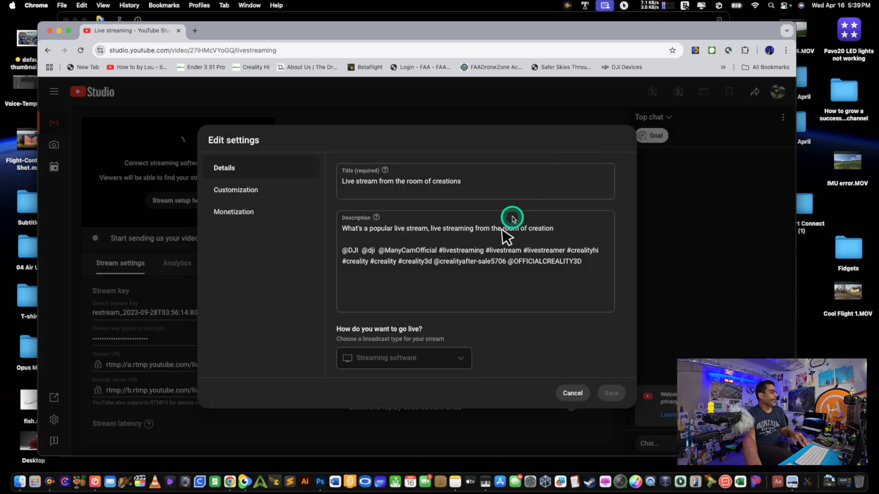
{"action": "scroll", "coordinate": [503, 238], "scroll_direction": "down", "scroll_amount": 10}
{"action": "scroll", "coordinate": [457, 204], "scroll_direction": "up", "scroll_amount": 5}
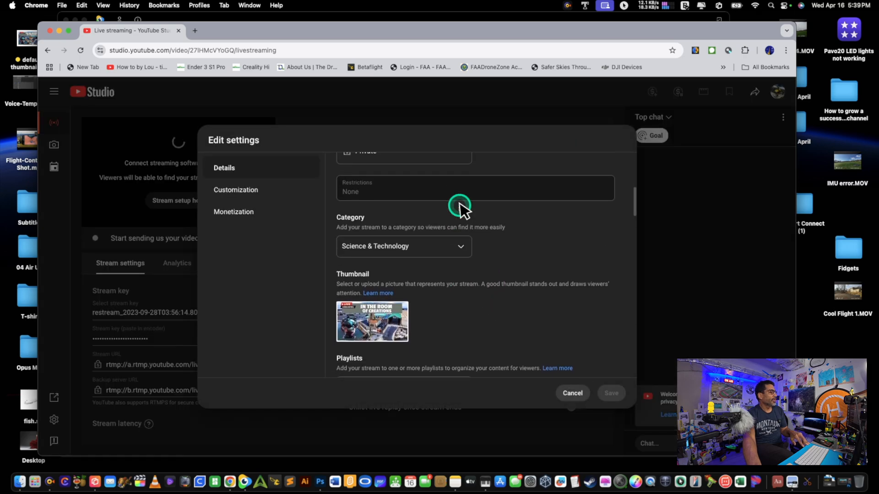
{"action": "left_click", "coordinate": [451, 220]}
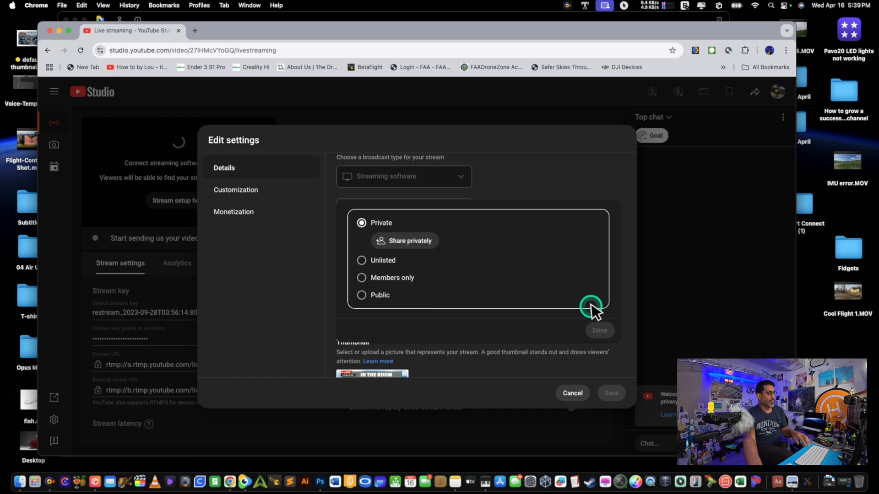
{"action": "left_click", "coordinate": [580, 395]}
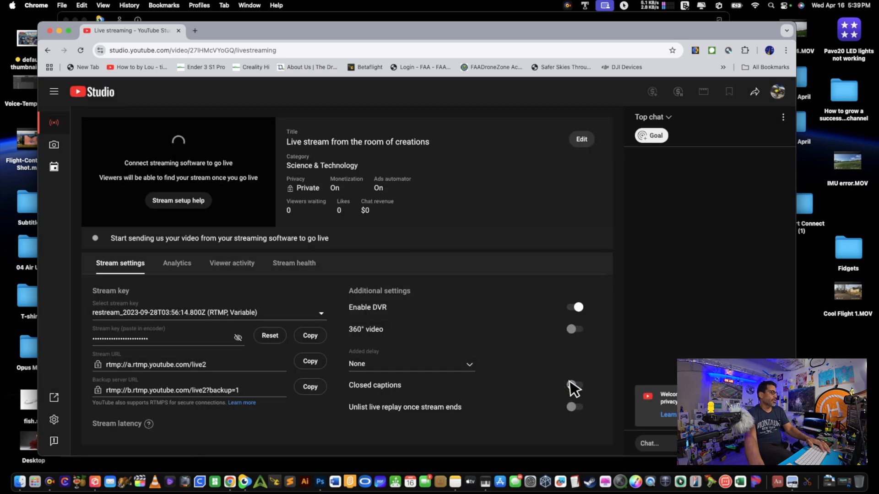
Look over the stream key and server URL settings in the live control room and switch back to ManyCam
{"action": "scroll", "coordinate": [476, 348], "scroll_direction": "down", "scroll_amount": 1}
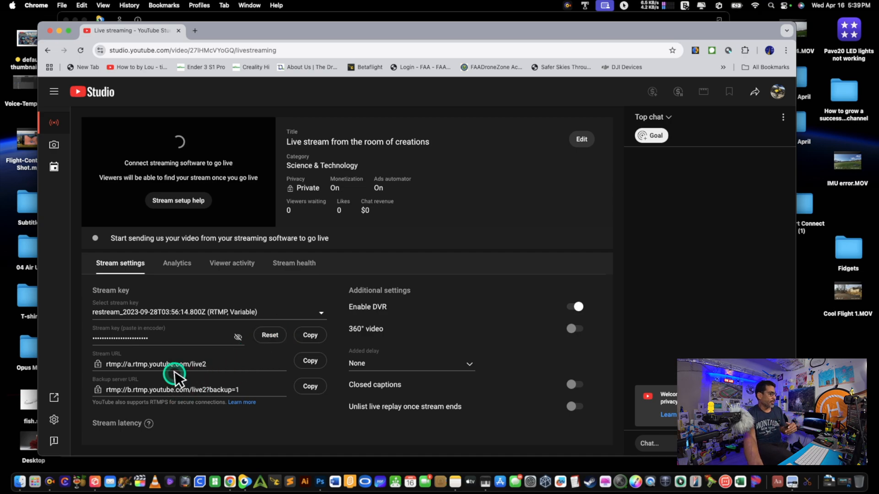
{"action": "scroll", "coordinate": [216, 405], "scroll_direction": "down", "scroll_amount": 1}
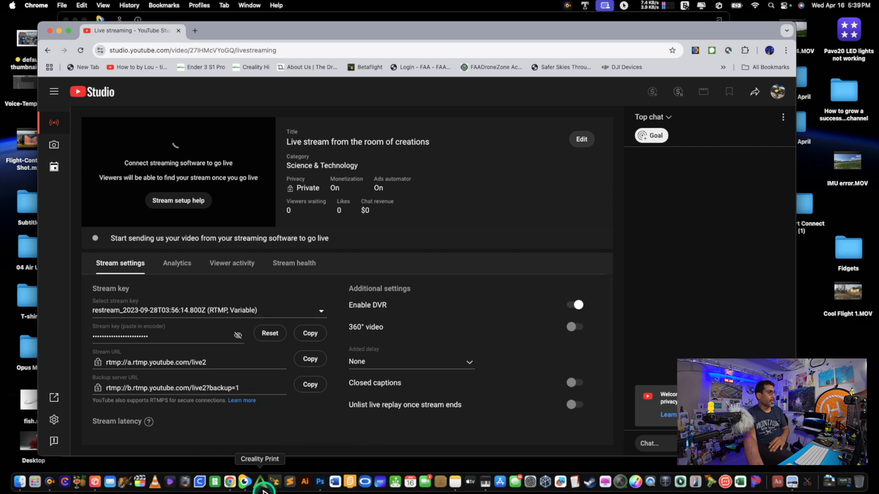
{"action": "left_click", "coordinate": [244, 483]}
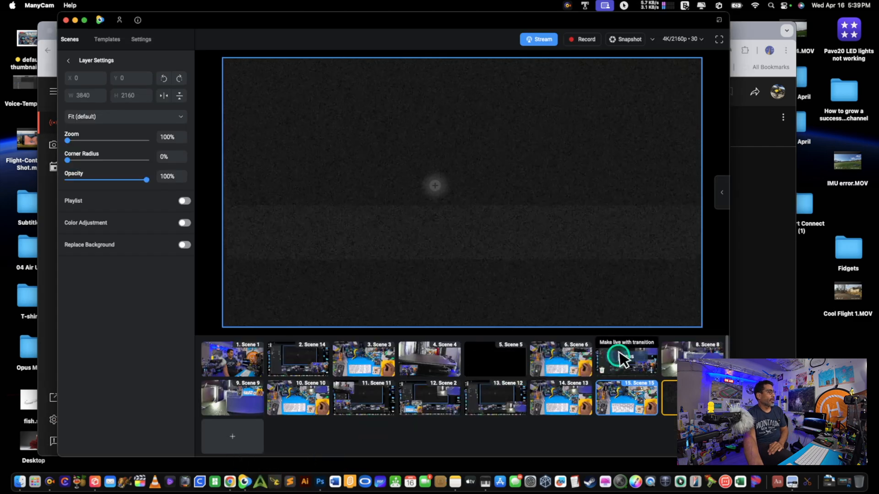
Look over the streaming destinations and the blank form for adding a custom RTMP server, and close them without adding a server
{"action": "left_click", "coordinate": [536, 39]}
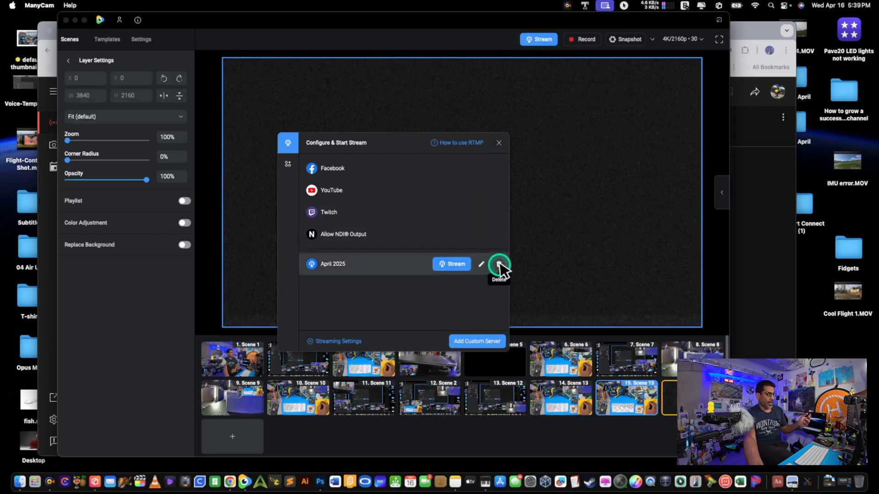
{"action": "left_click", "coordinate": [476, 342]}
{"action": "left_click", "coordinate": [379, 176]}
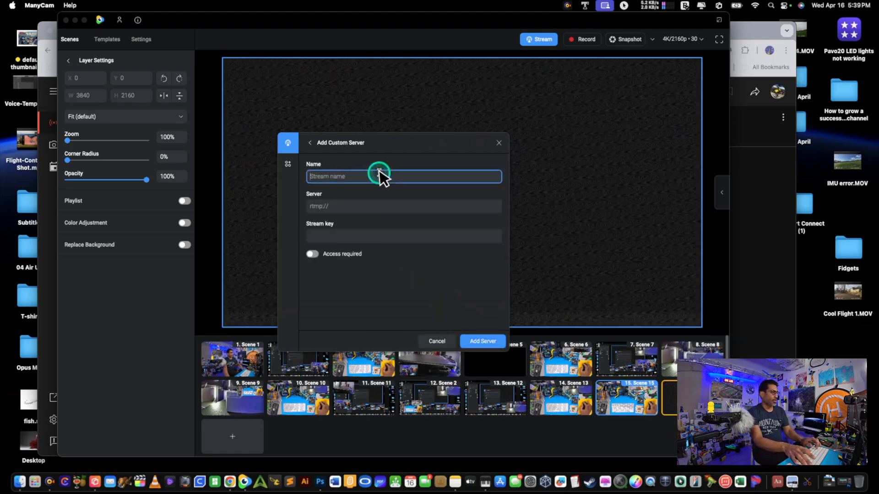
{"action": "type", "text": "ew"}
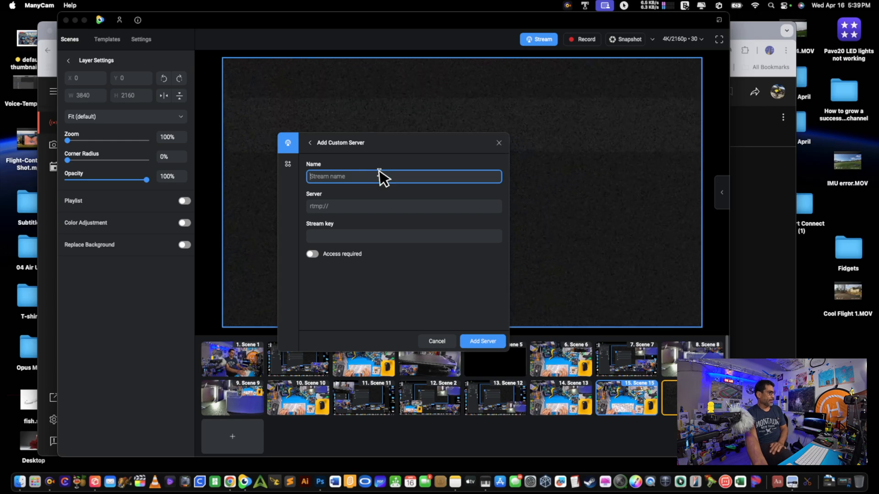
{"action": "left_click", "coordinate": [498, 142]}
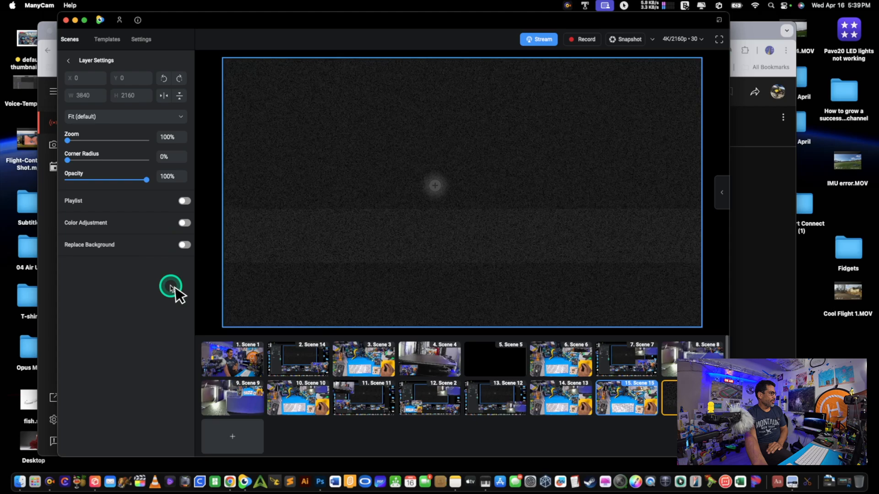
{"action": "left_click", "coordinate": [67, 62]}
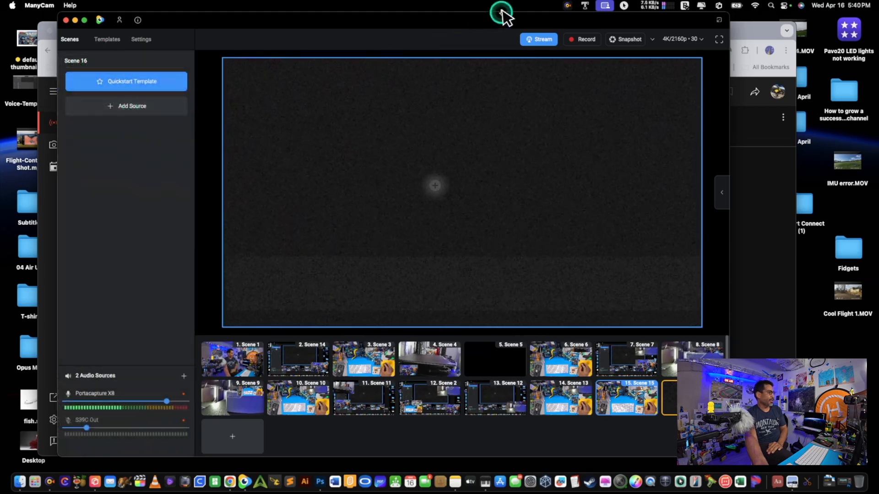
{"action": "left_click", "coordinate": [545, 42]}
{"action": "left_click", "coordinate": [499, 145]}
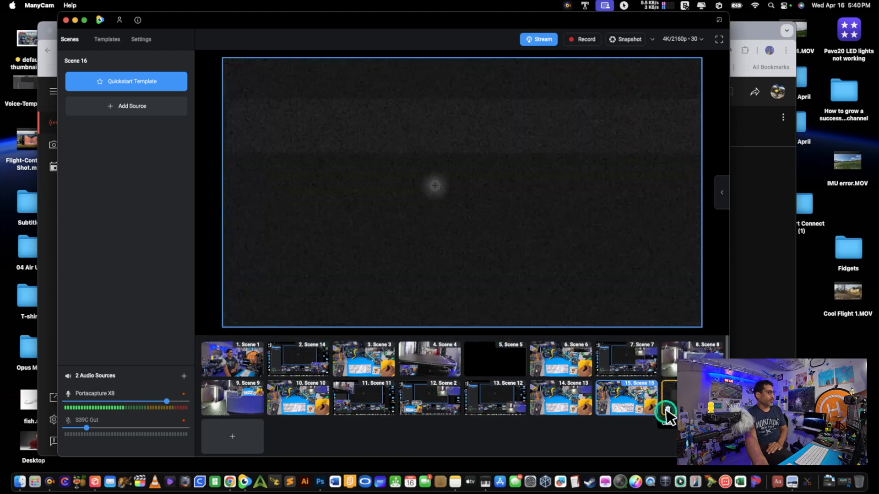
Delete Scene 16 and Scene 15 from the scene list, clearing Scene 15's layer and switching to Scene 13 before removing it
{"action": "left_click", "coordinate": [654, 406]}
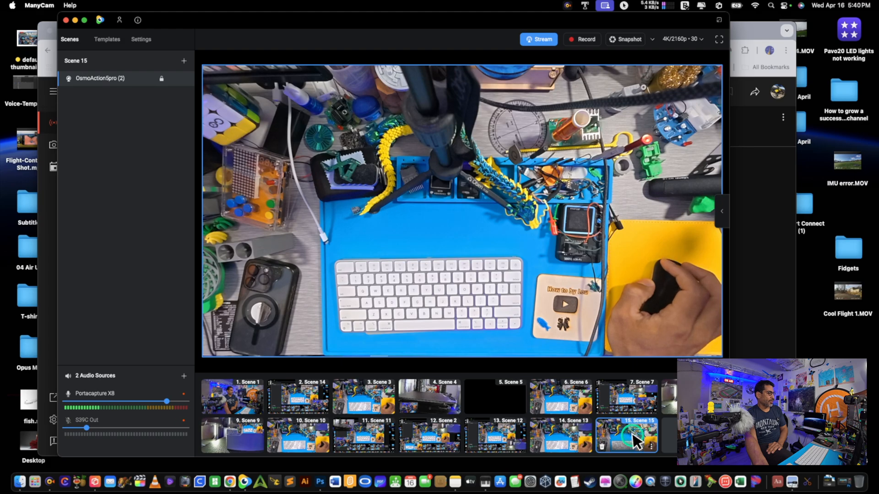
{"action": "left_click", "coordinate": [602, 447]}
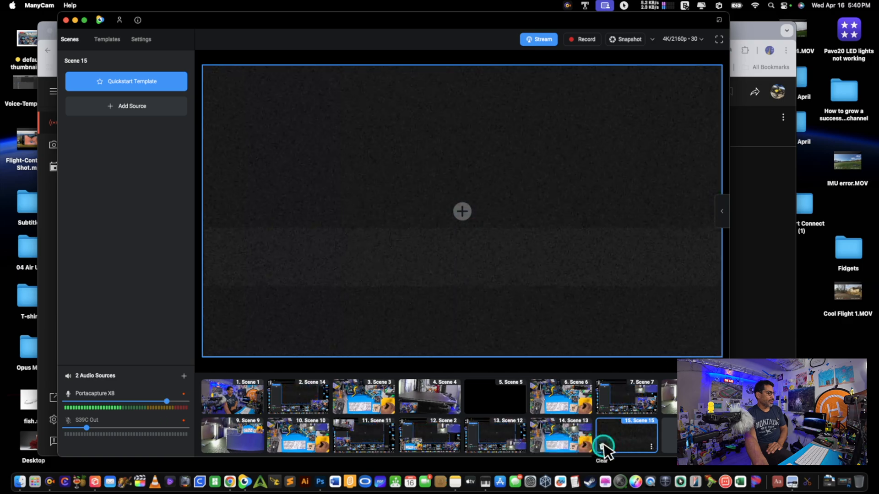
{"action": "left_click", "coordinate": [651, 446]}
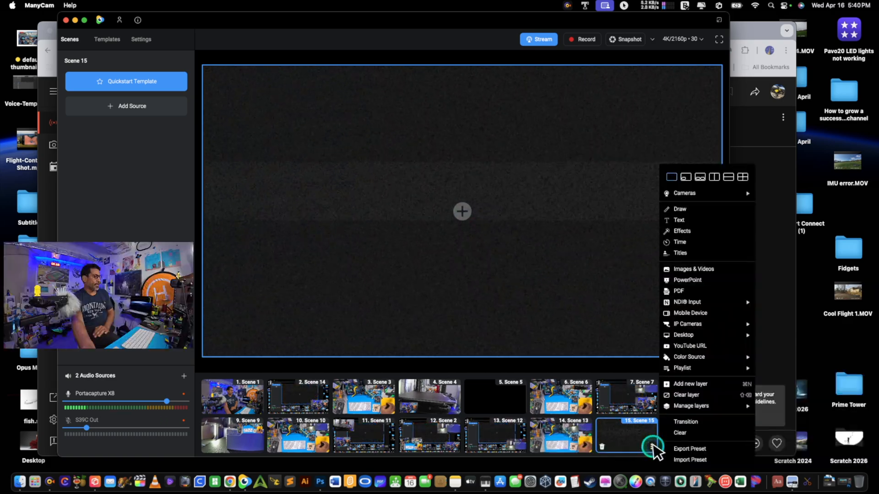
{"action": "left_click", "coordinate": [710, 396]}
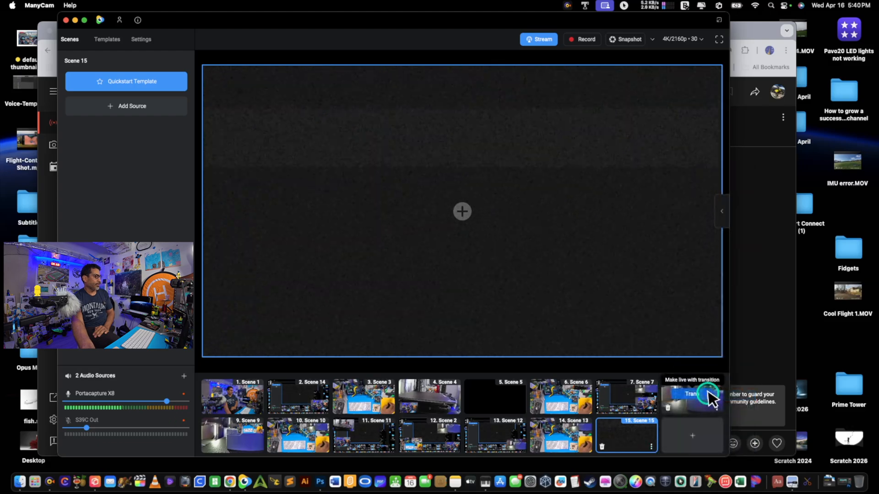
{"action": "left_click", "coordinate": [592, 431]}
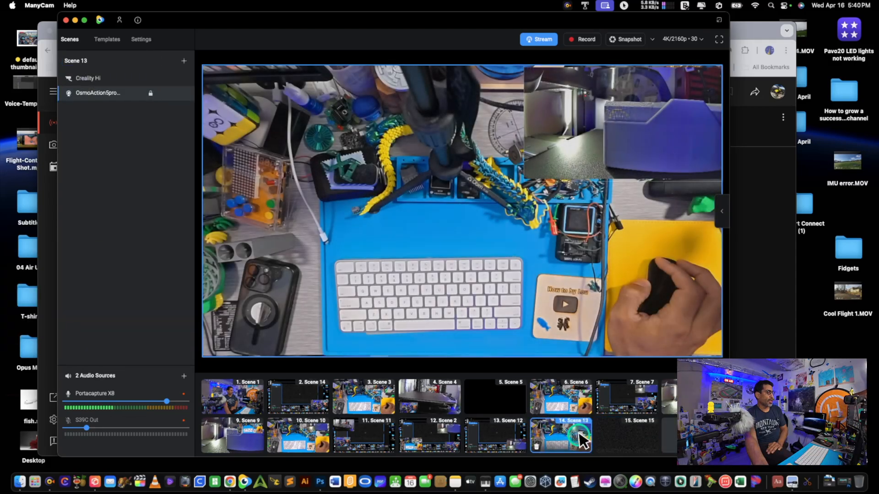
{"action": "left_click", "coordinate": [603, 449]}
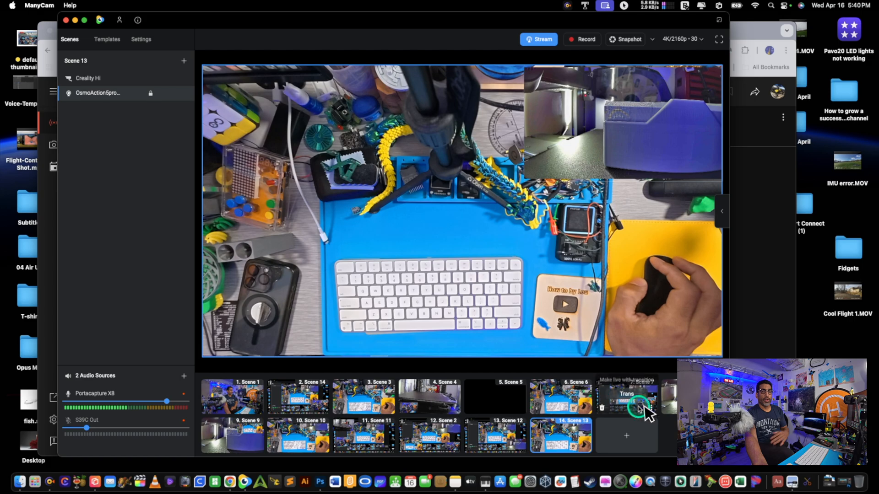
Enlarge the ManyCam window to fill the screen and make Scene 5 live with a transition
{"action": "left_click_drag", "start_coordinate": [371, 28], "coordinate": [333, 10]}
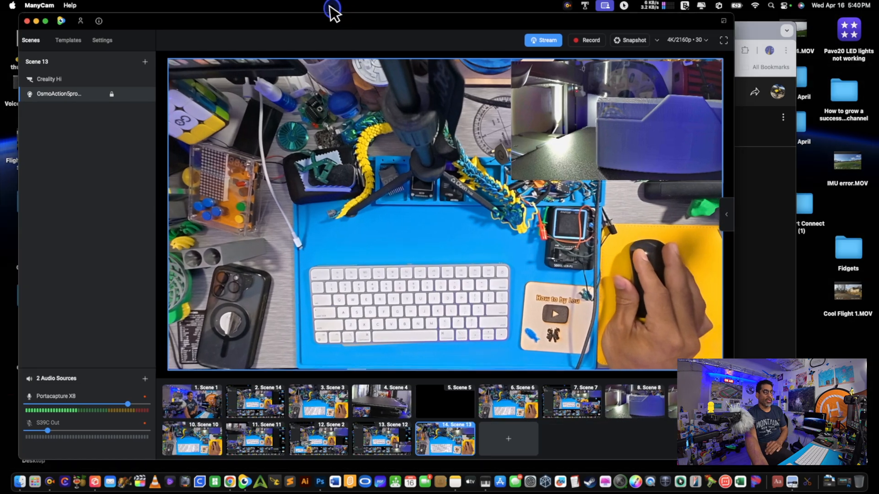
{"action": "mouse_move", "coordinate": [461, 395]}
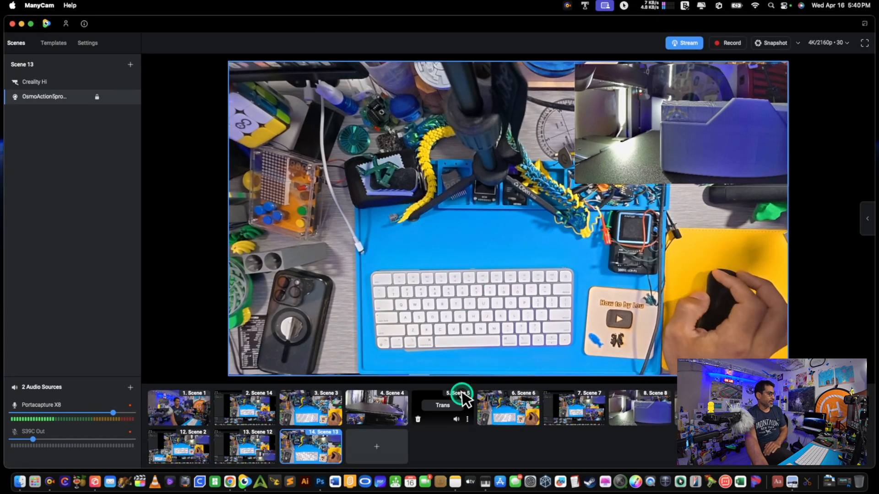
{"action": "left_click", "coordinate": [441, 408]}
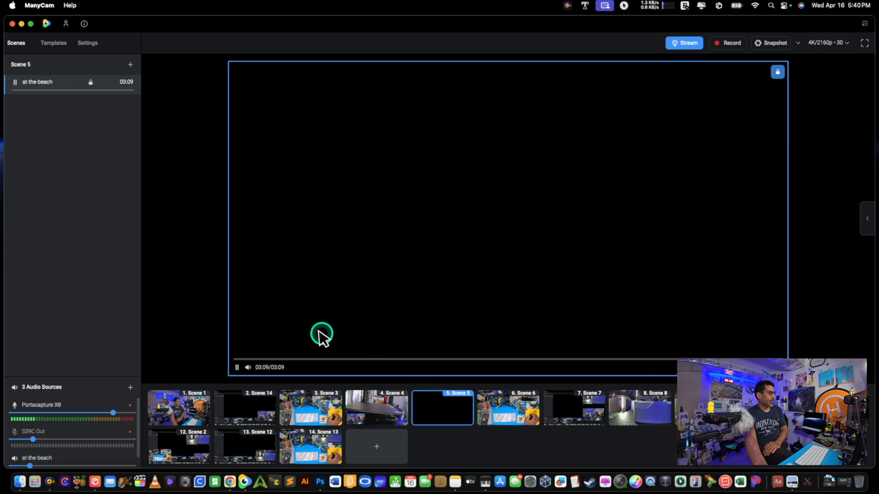
Play Scene 5's at-the-beach video from its beginning and pause it a few seconds in
{"action": "mouse_move", "coordinate": [243, 368]}
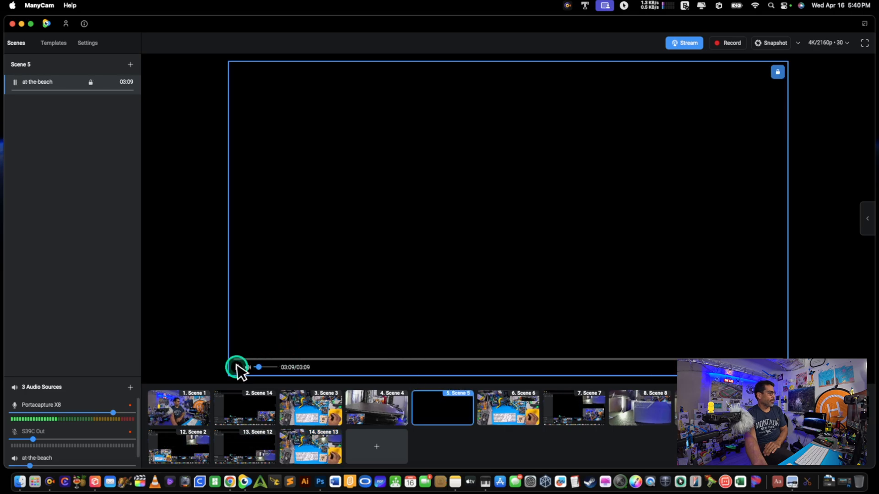
{"action": "left_click", "coordinate": [237, 367]}
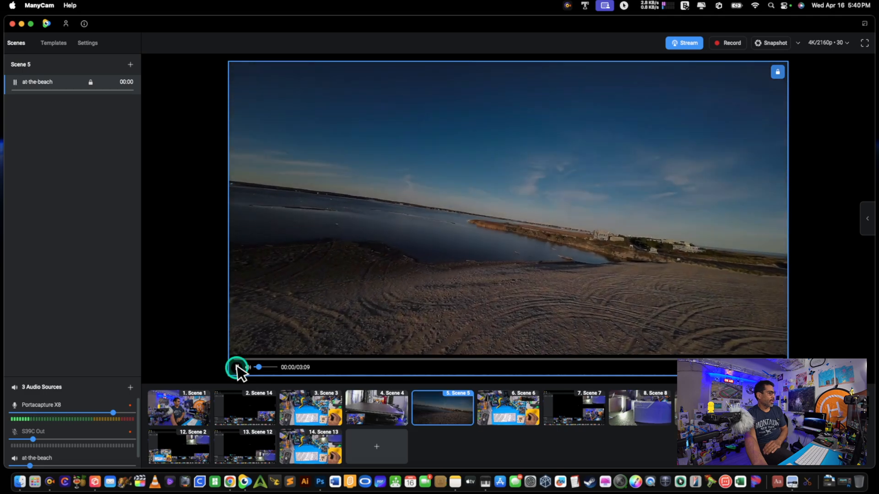
{"action": "left_click", "coordinate": [237, 367]}
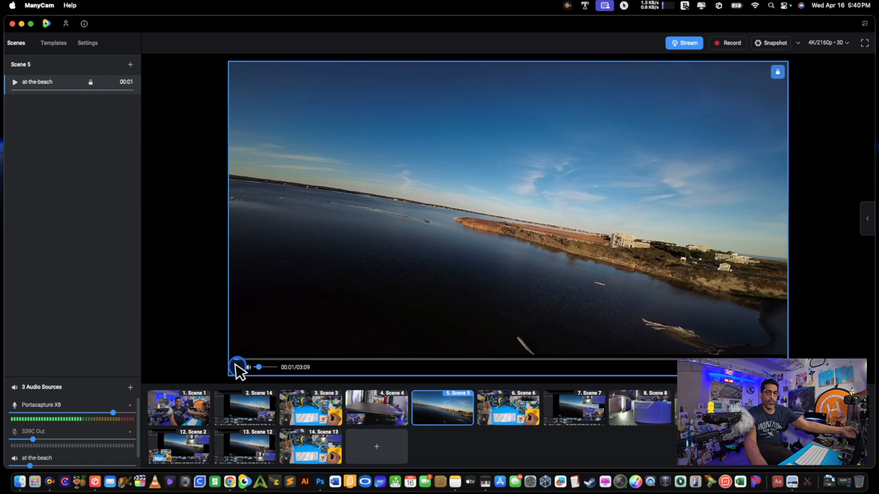
{"action": "left_click", "coordinate": [235, 366]}
{"action": "left_click", "coordinate": [235, 366]}
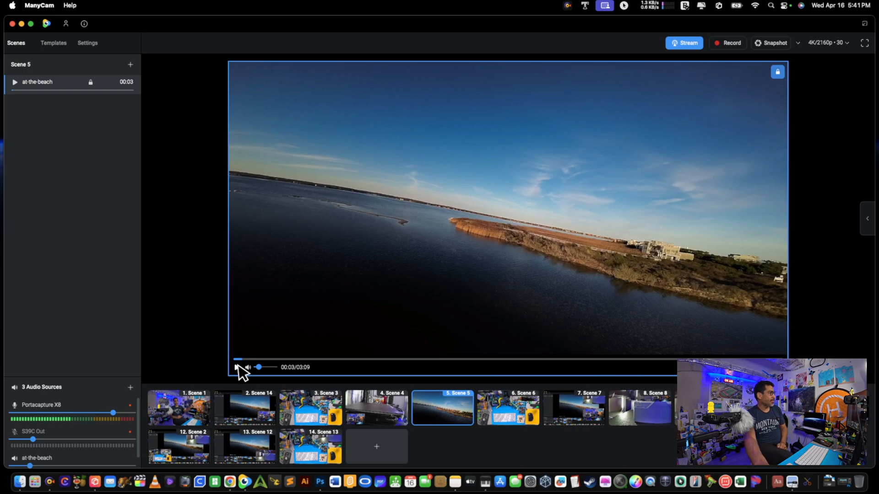
Unmute the S39C Out audio source and resume playback of the at-the-beach video
{"action": "left_click", "coordinate": [110, 389]}
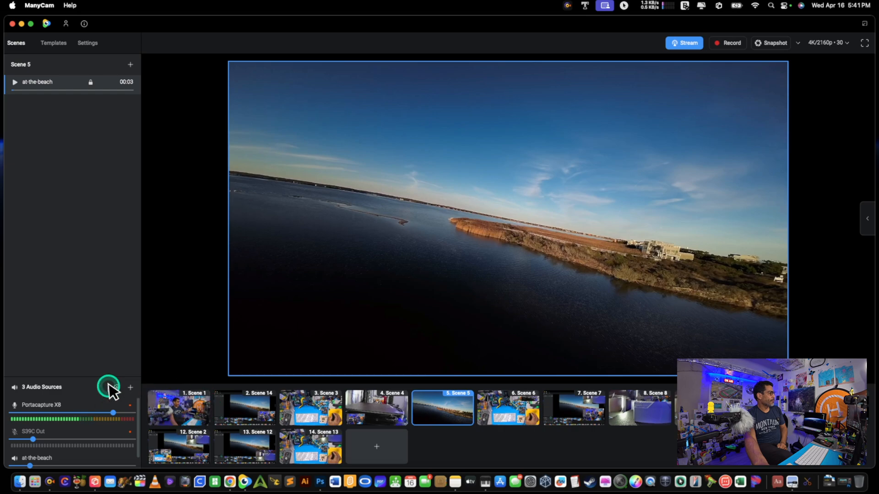
{"action": "left_click_drag", "start_coordinate": [169, 19], "coordinate": [184, 2]}
{"action": "left_click", "coordinate": [52, 445]}
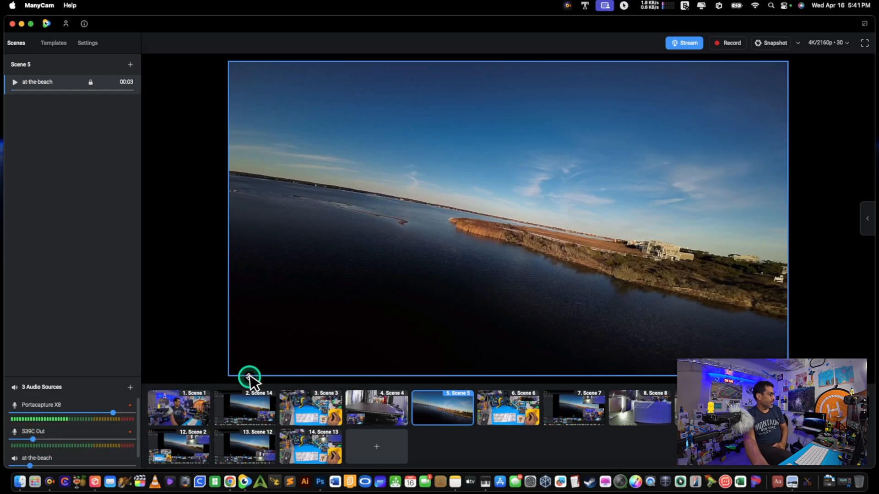
{"action": "left_click", "coordinate": [236, 366]}
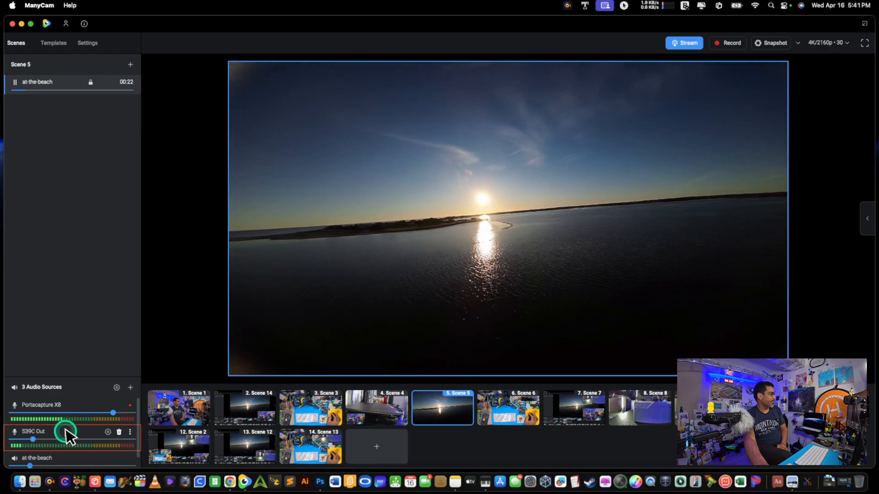
Compare the audio meters and volume sliders of the S39C Out and at-the-beach sources while the video plays
{"action": "scroll", "coordinate": [64, 440], "scroll_direction": "down", "scroll_amount": 1}
{"action": "left_click", "coordinate": [64, 446]}
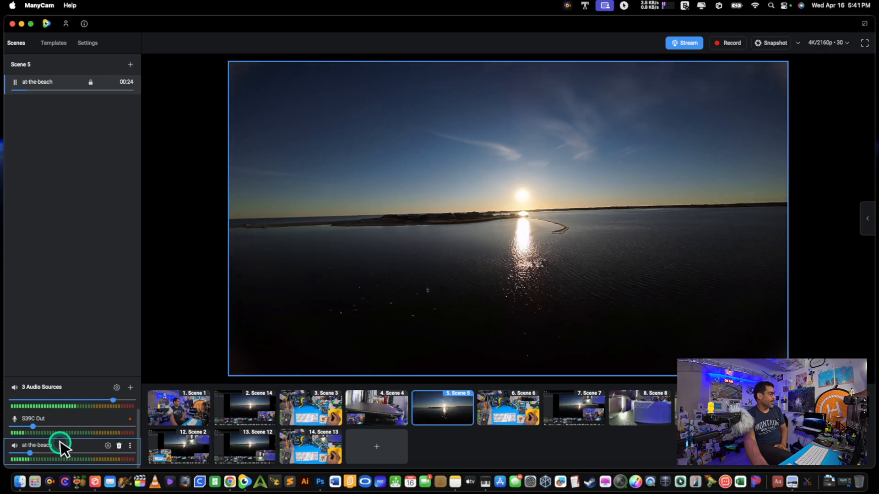
{"action": "left_click", "coordinate": [48, 450]}
{"action": "left_click", "coordinate": [33, 426]}
{"action": "left_click", "coordinate": [58, 447]}
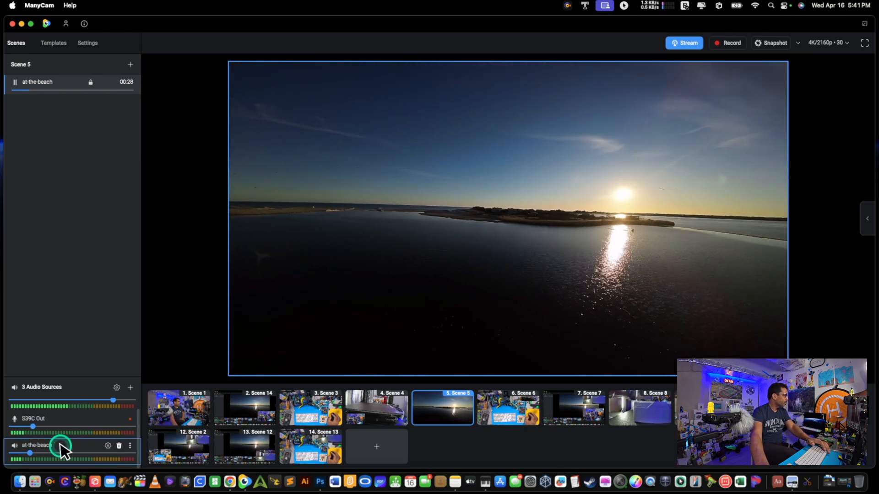
{"action": "left_click", "coordinate": [68, 435]}
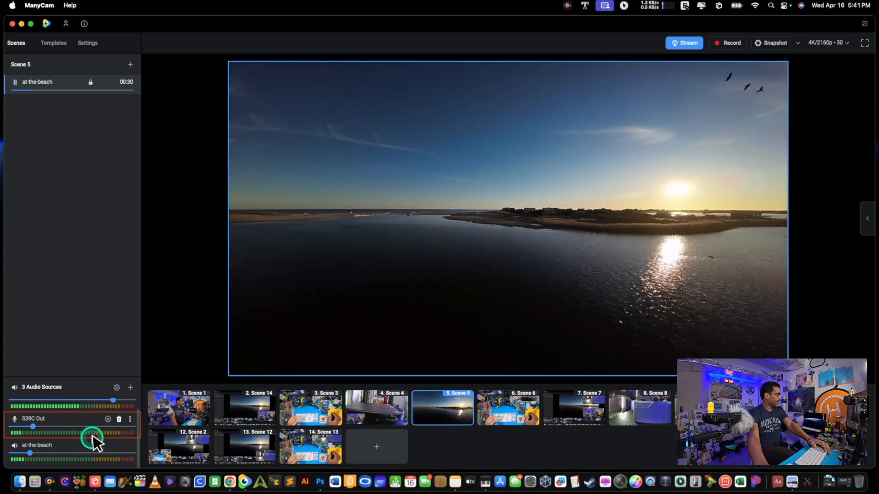
{"action": "left_click", "coordinate": [45, 456]}
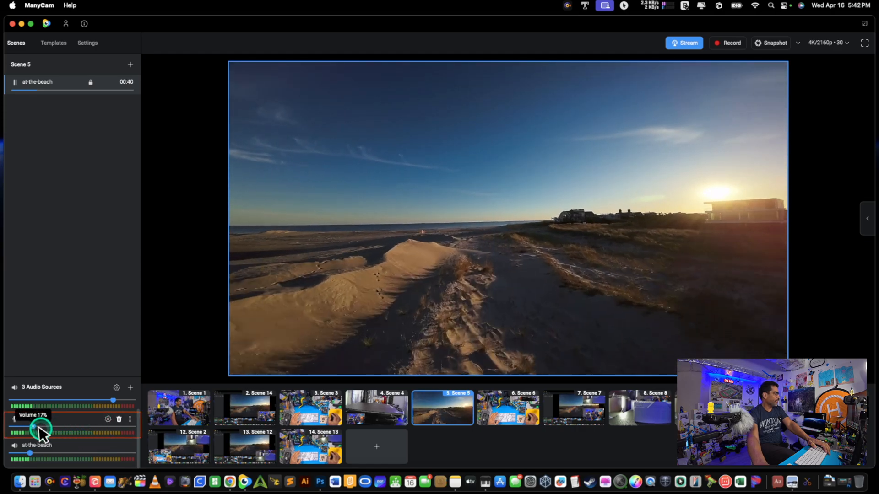
Mute S39C Out to isolate the video's own sound, and switch over by muting at-the-beach and unmuting S39C Out
{"action": "left_click", "coordinate": [14, 419]}
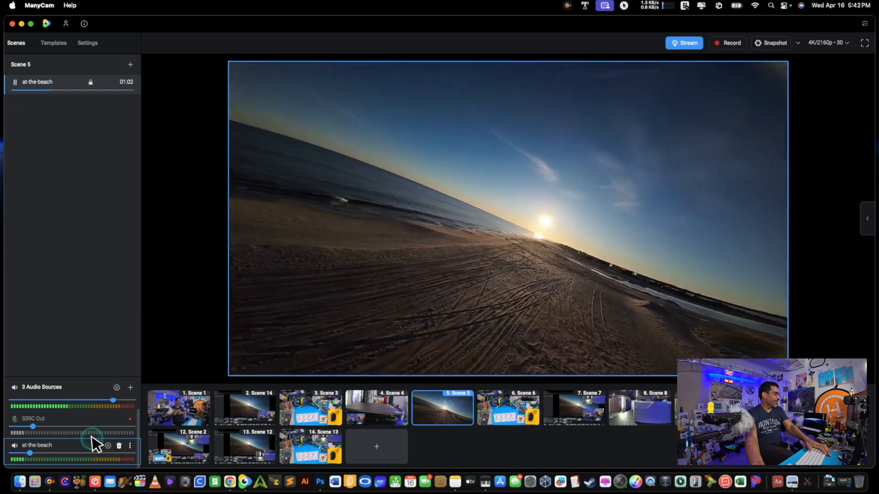
{"action": "left_click", "coordinate": [82, 448]}
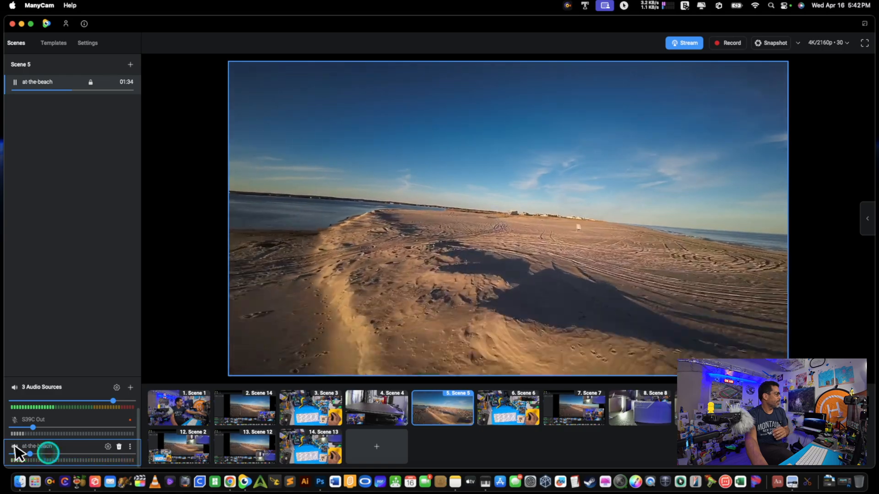
{"action": "left_click", "coordinate": [16, 419]}
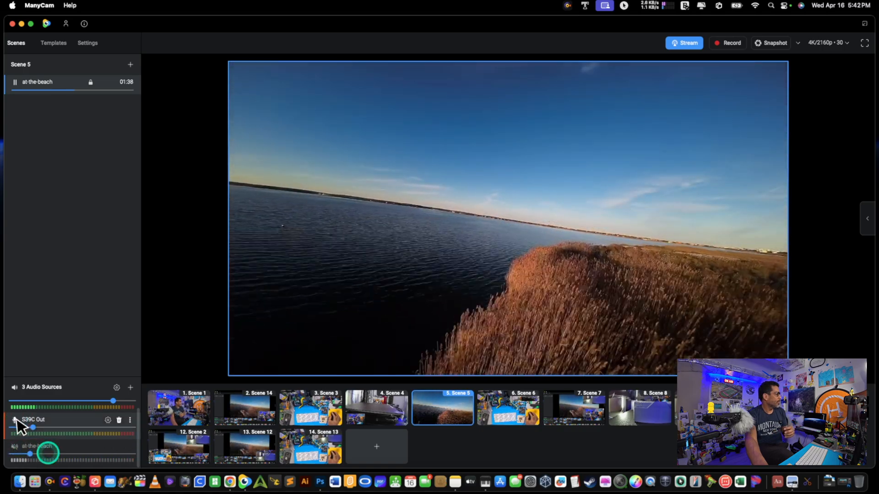